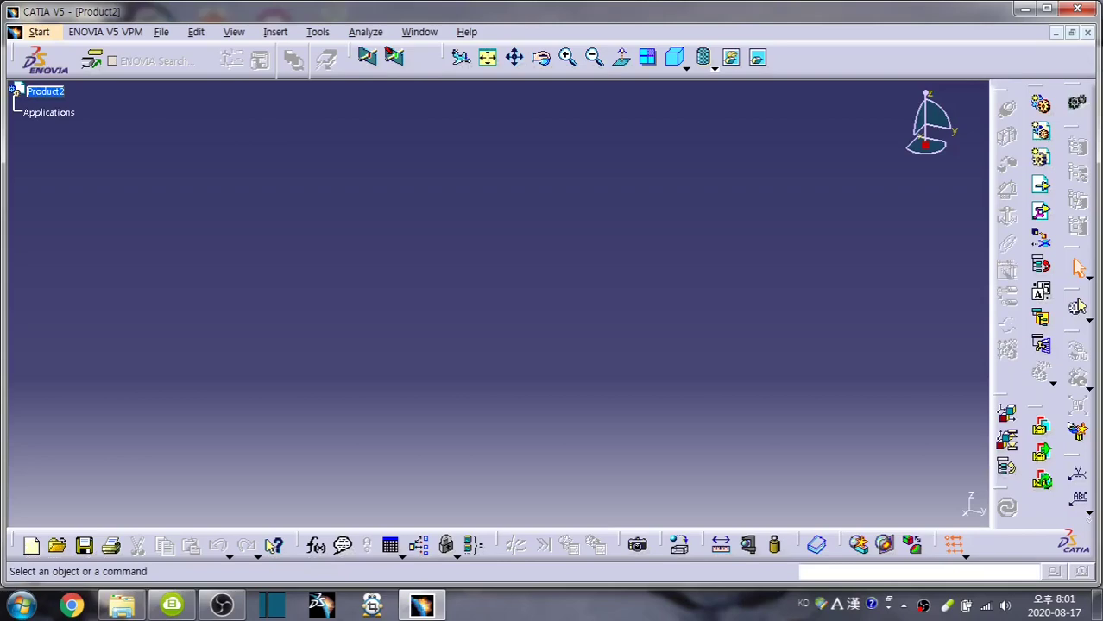
Close the Product2 document and browse the workbench menus
key("ctrl+F4")
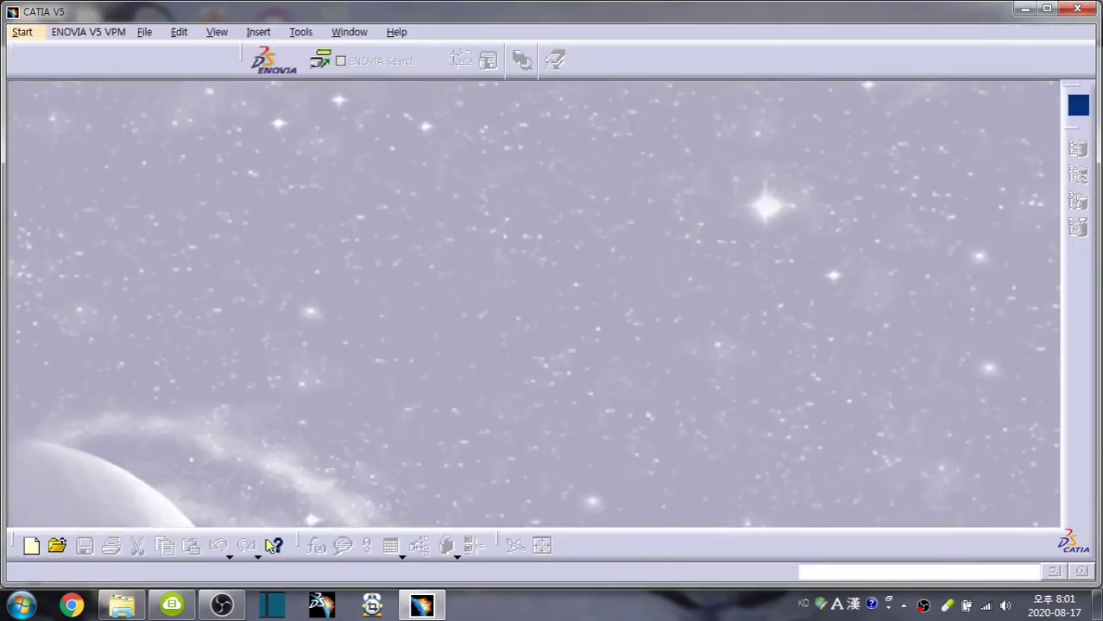
key("Down")
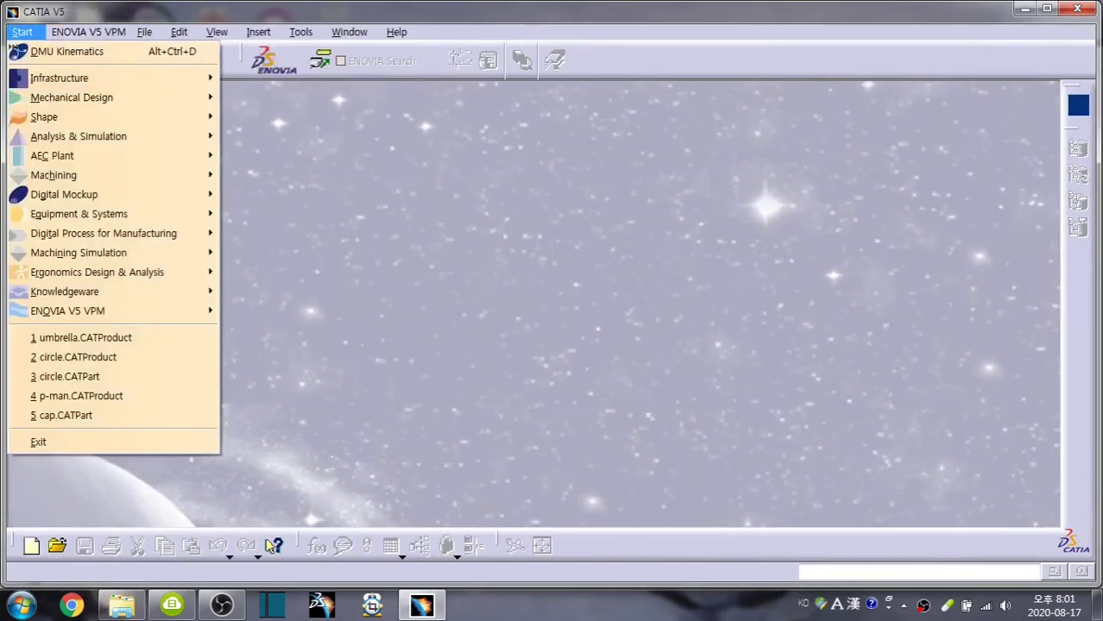
key("Escape")
key("alt+w")
key("Escape")
Create a new Assembly Design product, Product1, and start inserting existing parts
key("Down")
key("Down")
key("Down")
key("Right")
key("Down")
key("Return")
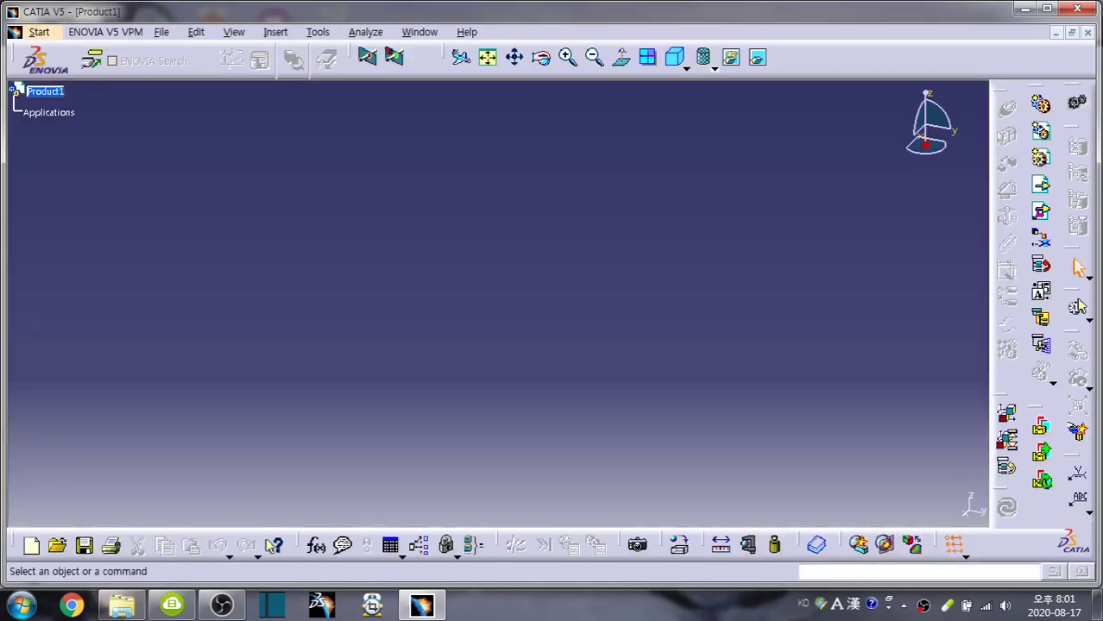
left_click(1042, 186)
From the catia practice folder, load um-holder2, um-pin2, um-pin3 and um-pipe into Product1
left_click(45, 90)
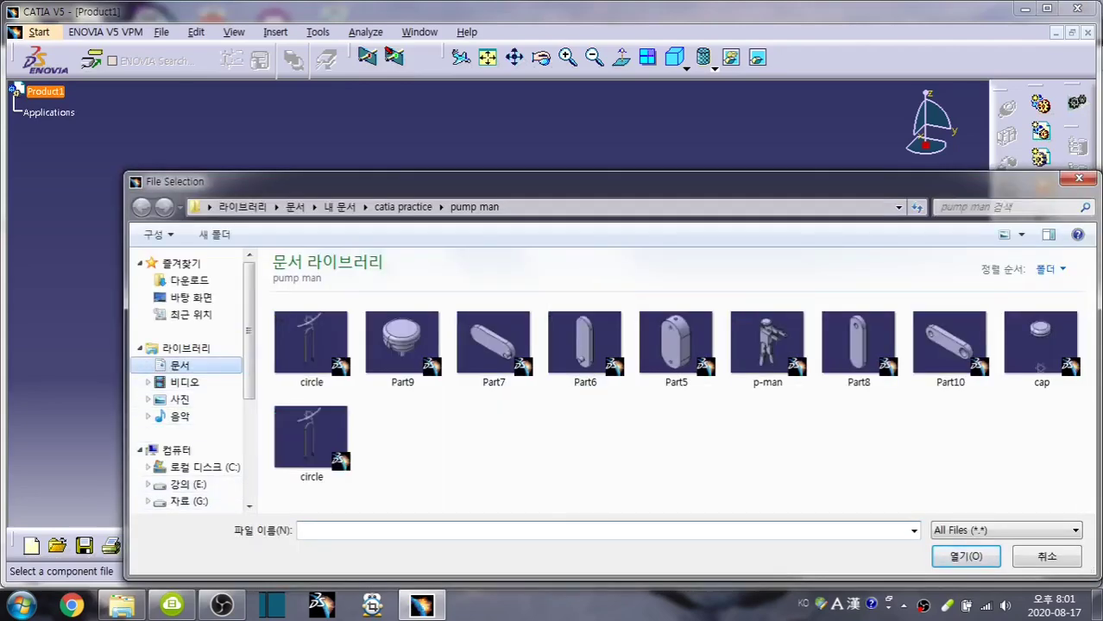
key("alt+Up")
key("alt+Up")
left_click(580, 341)
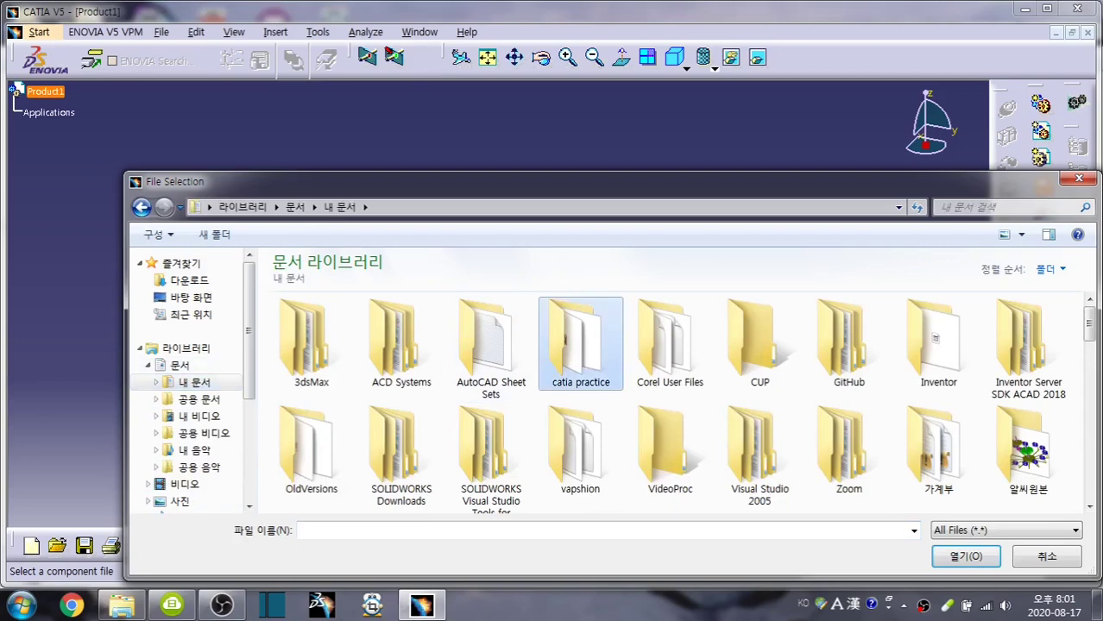
key("Return")
scroll(683, 401, "down", 2)
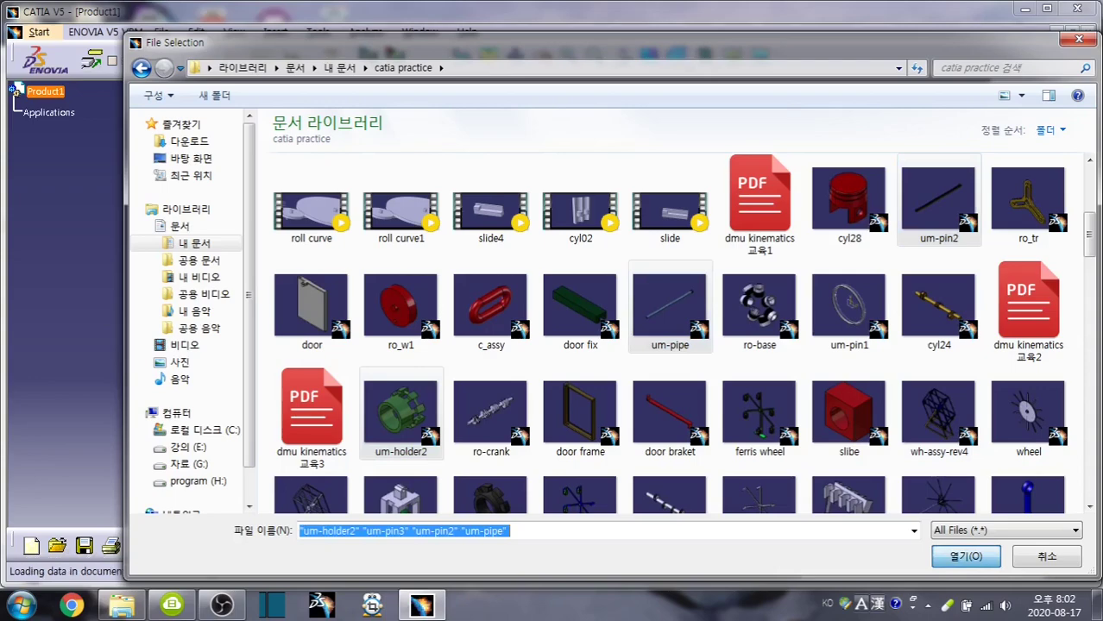
key("Return")
Explode the assembly in 3D, accepting the position-change warning
left_click(1072, 261)
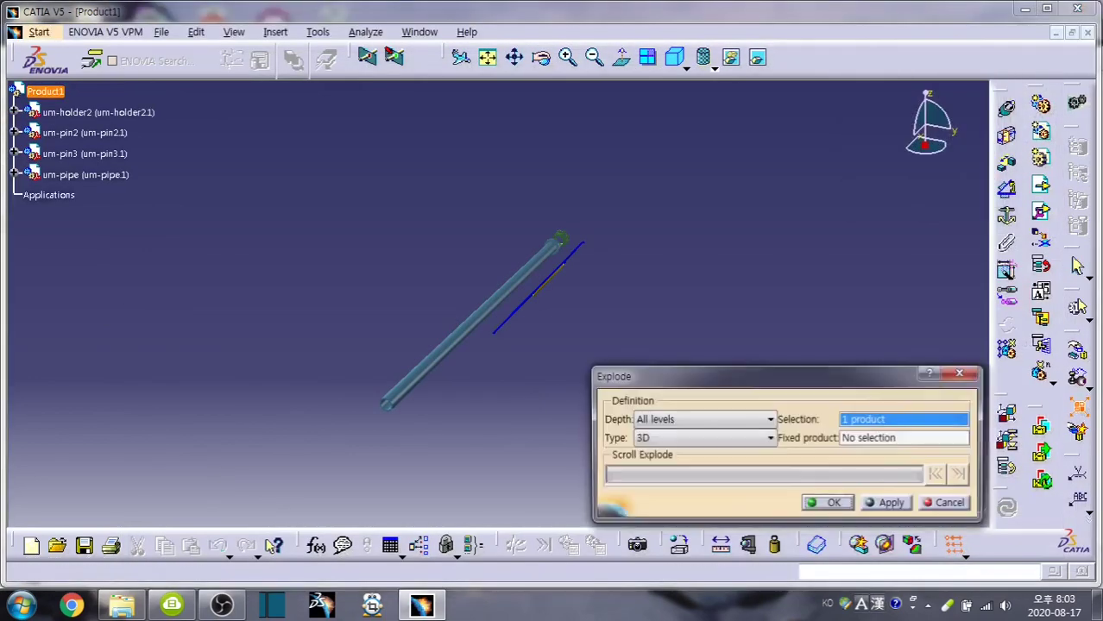
left_click(826, 502)
key("Return")
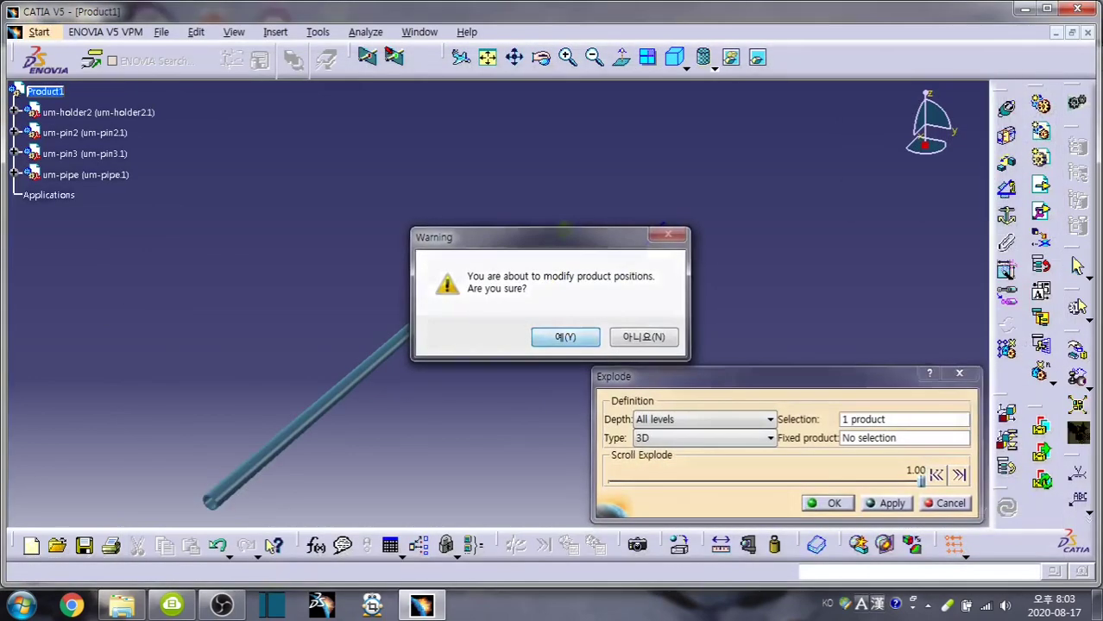
middle_click_drag(259, 346, 259, 259)
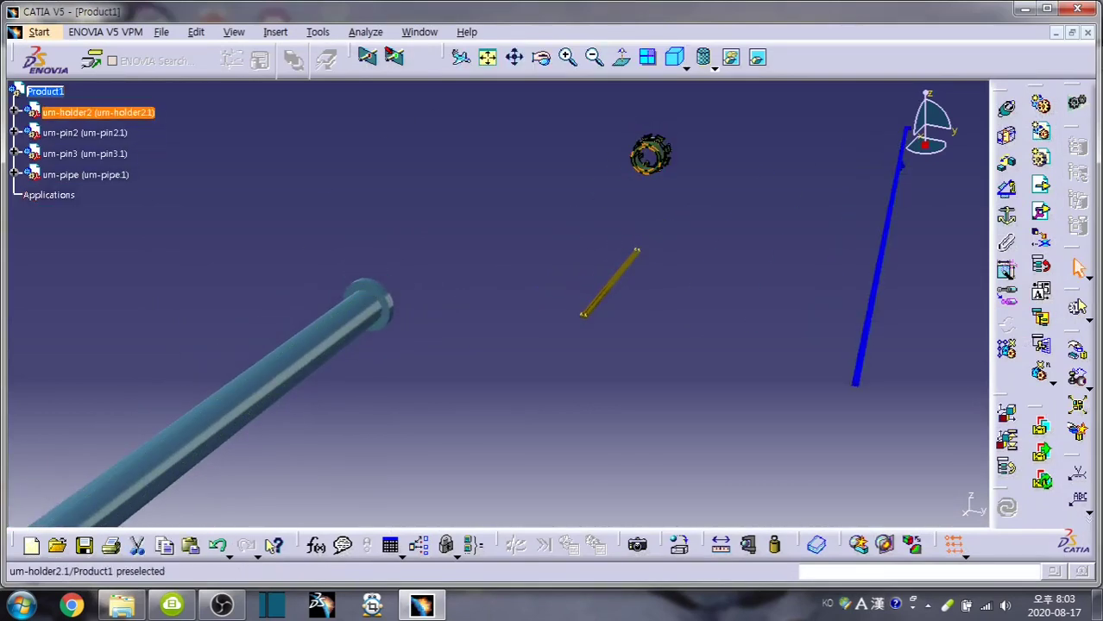
Paste a second um-holder2 and slide the copy along the pipe edge direction
key("ctrl+v")
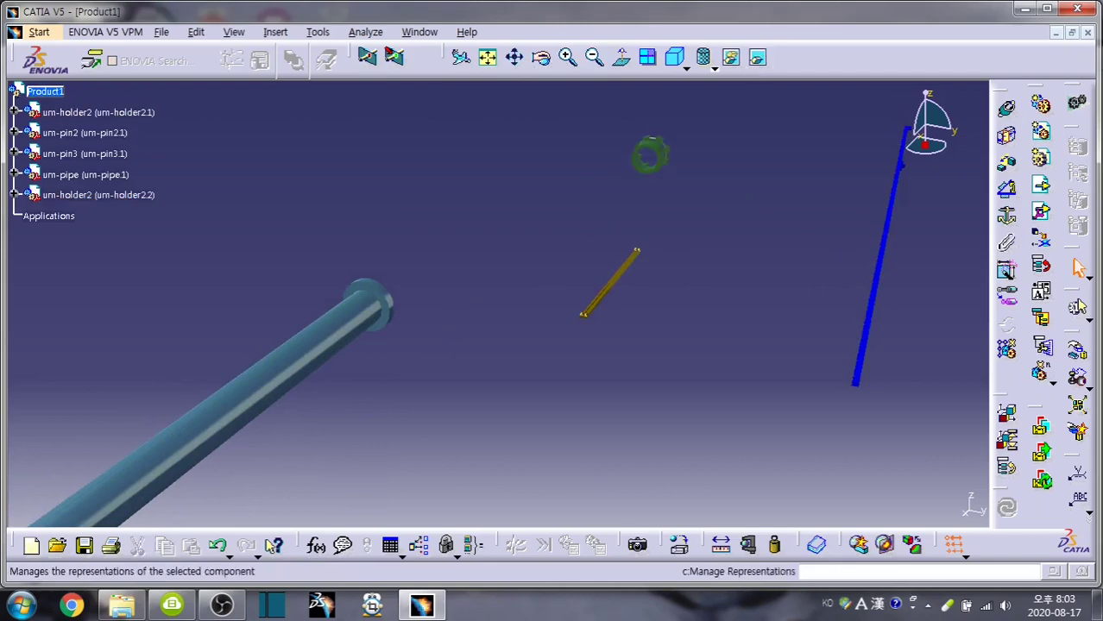
left_click(858, 544)
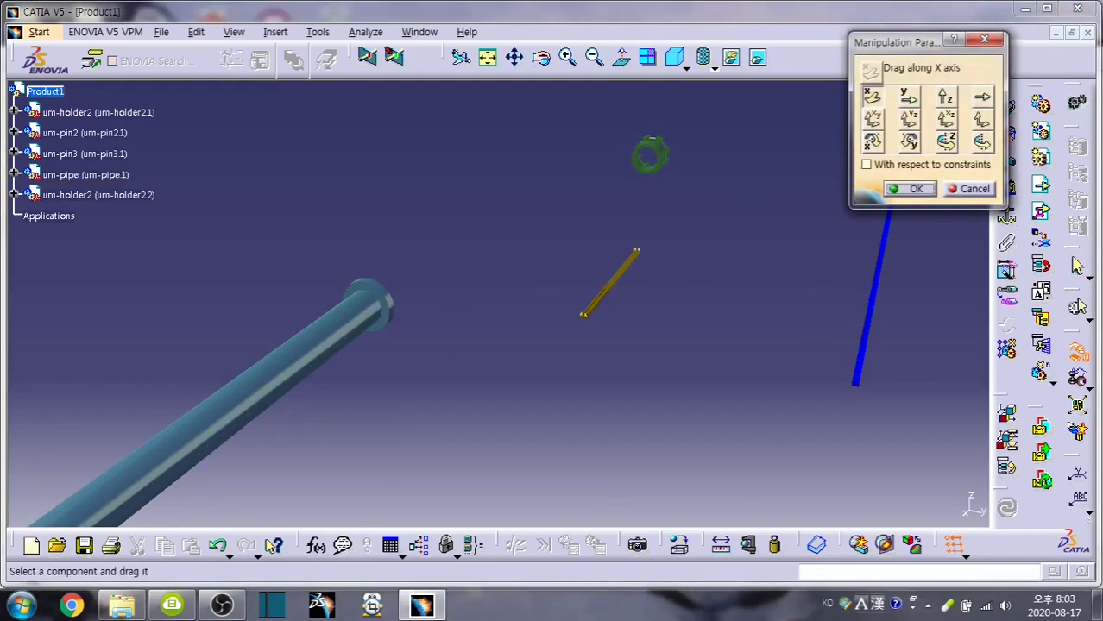
left_click(259, 393)
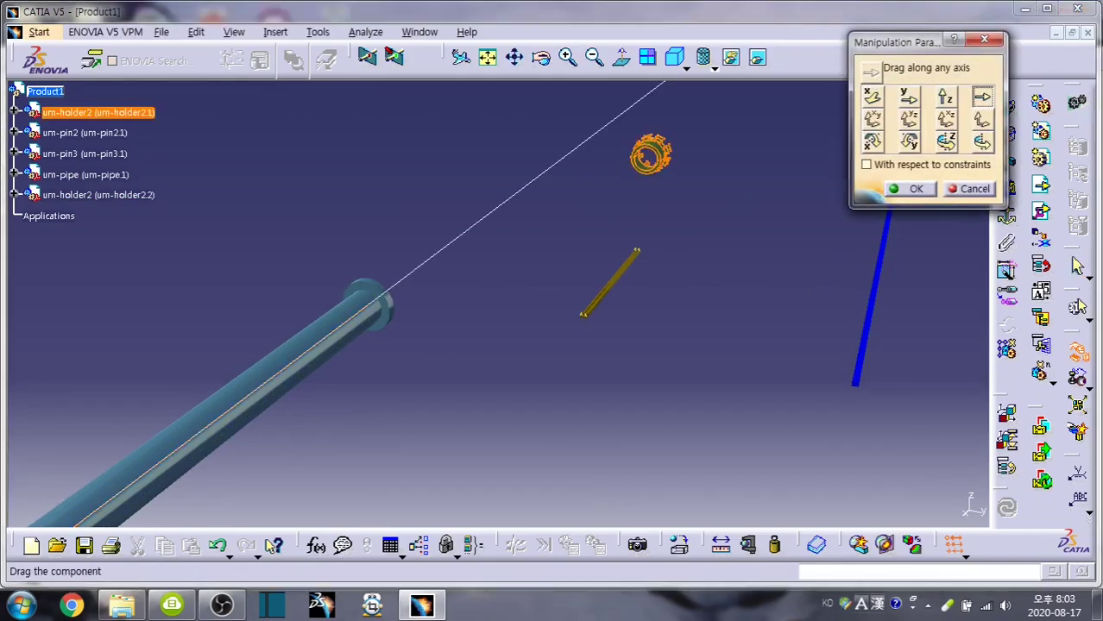
left_click_drag(650, 155, 371, 422)
key("Return")
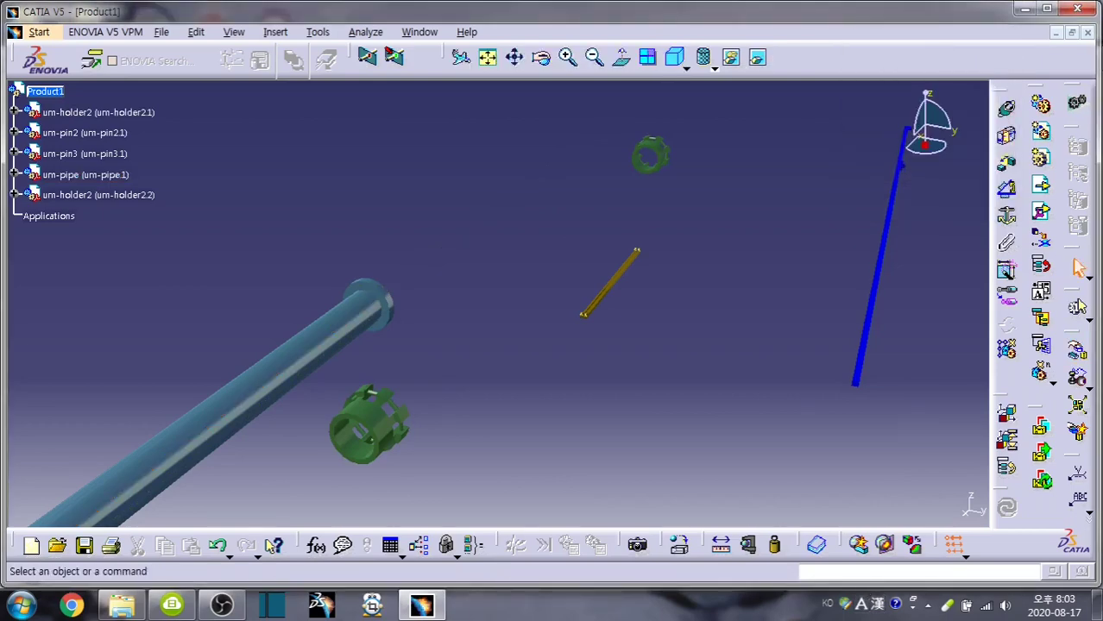
Make the um-holder2.1 axis coincide with the pipe axis
left_click(1006, 108)
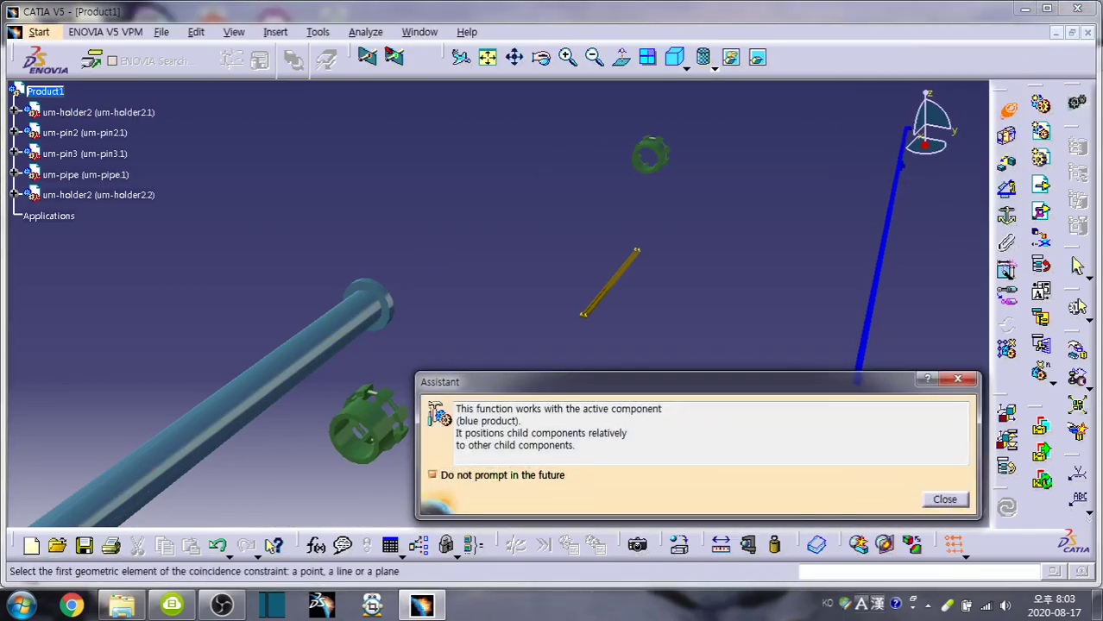
left_click(944, 499)
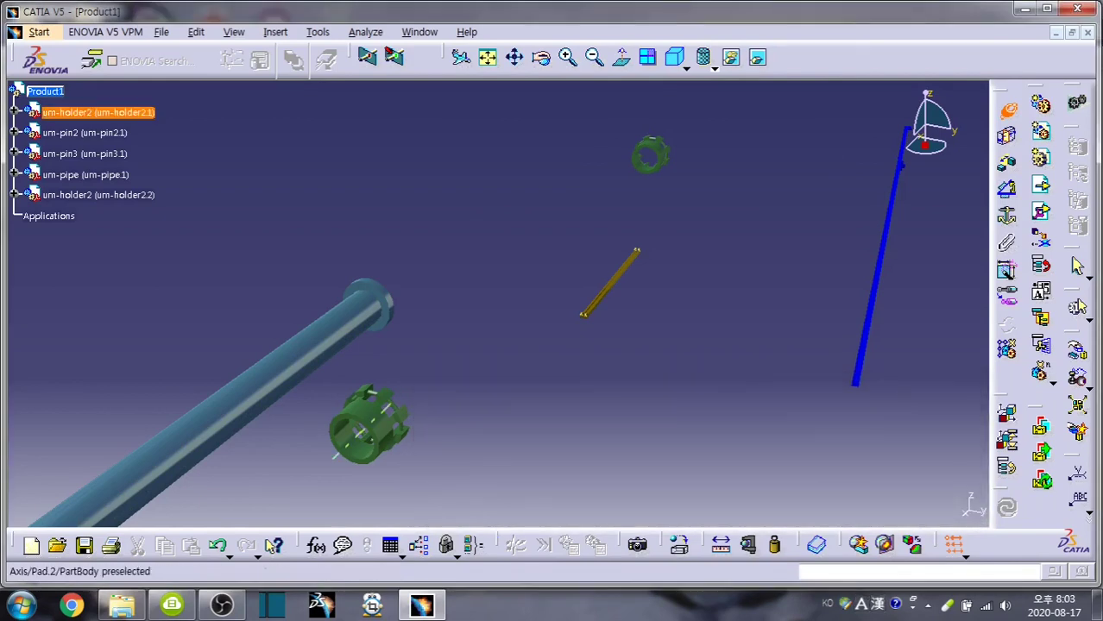
left_click(216, 406)
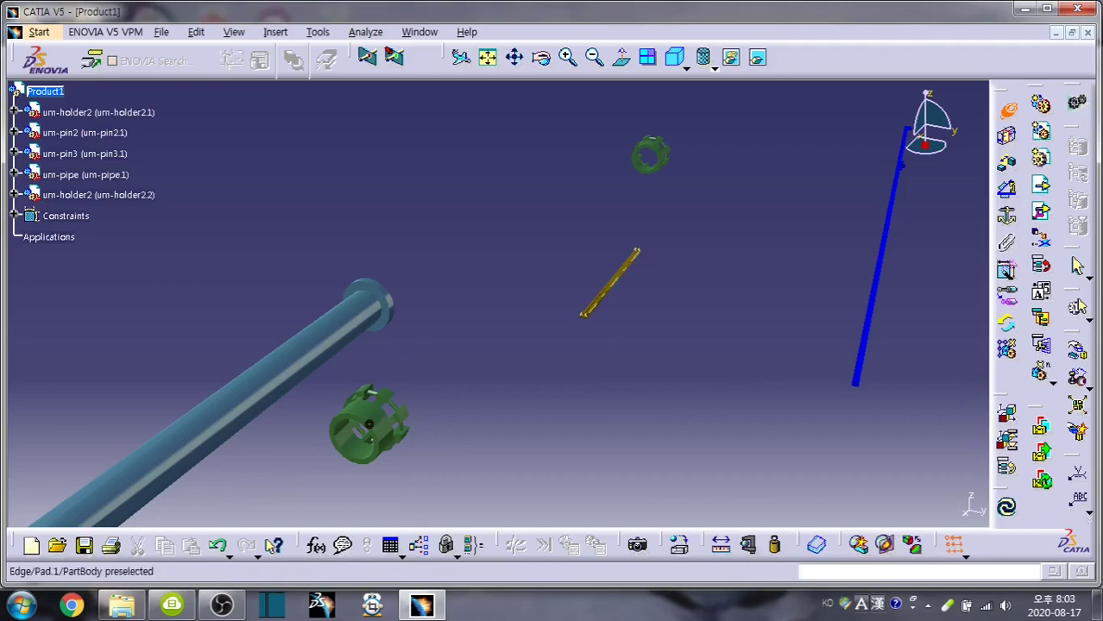
middle_click_drag(518, 328, 552, 346)
middle_click_drag(311, 323, 296, 307)
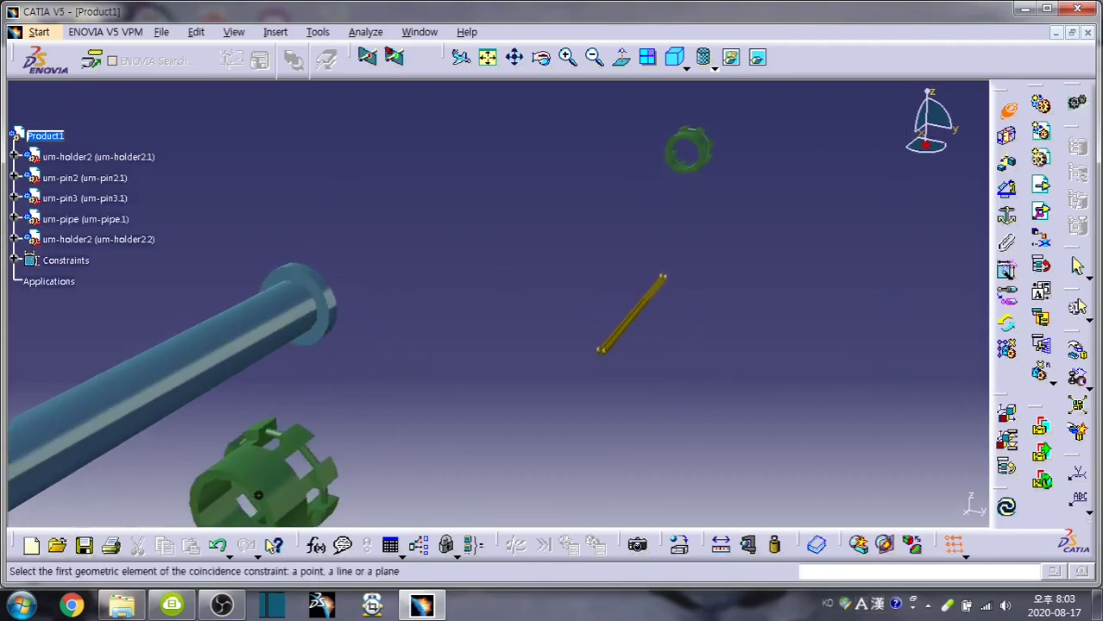
Coincide the holder face with the pipe end face and update so the holder sits on the pipe
left_click(258, 494)
middle_click_drag(258, 495, 226, 403)
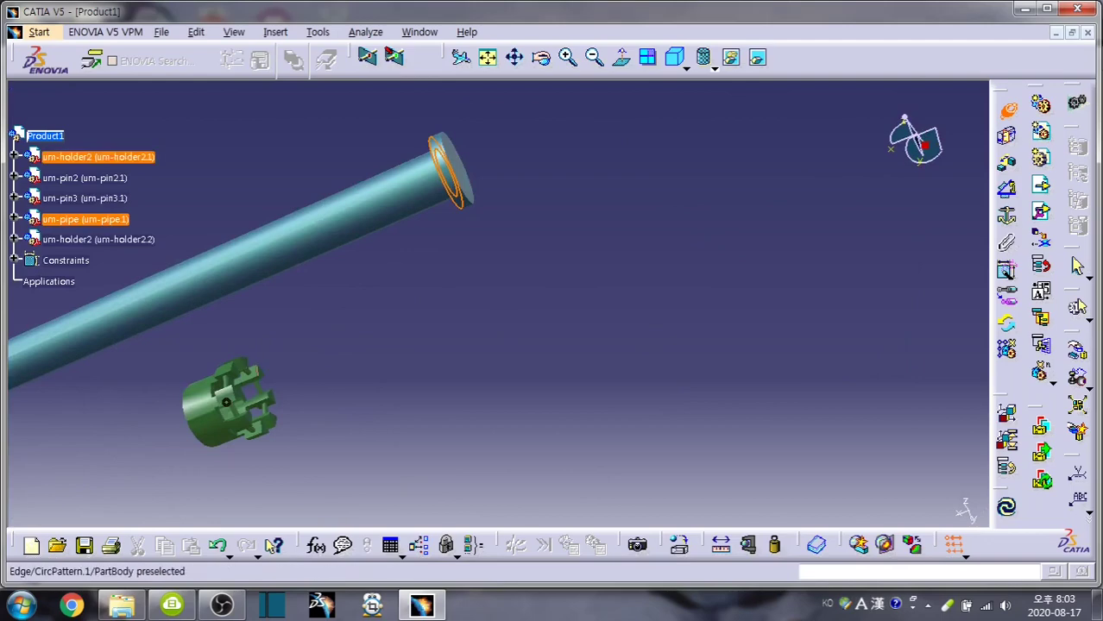
middle_click_drag(226, 403, 272, 404)
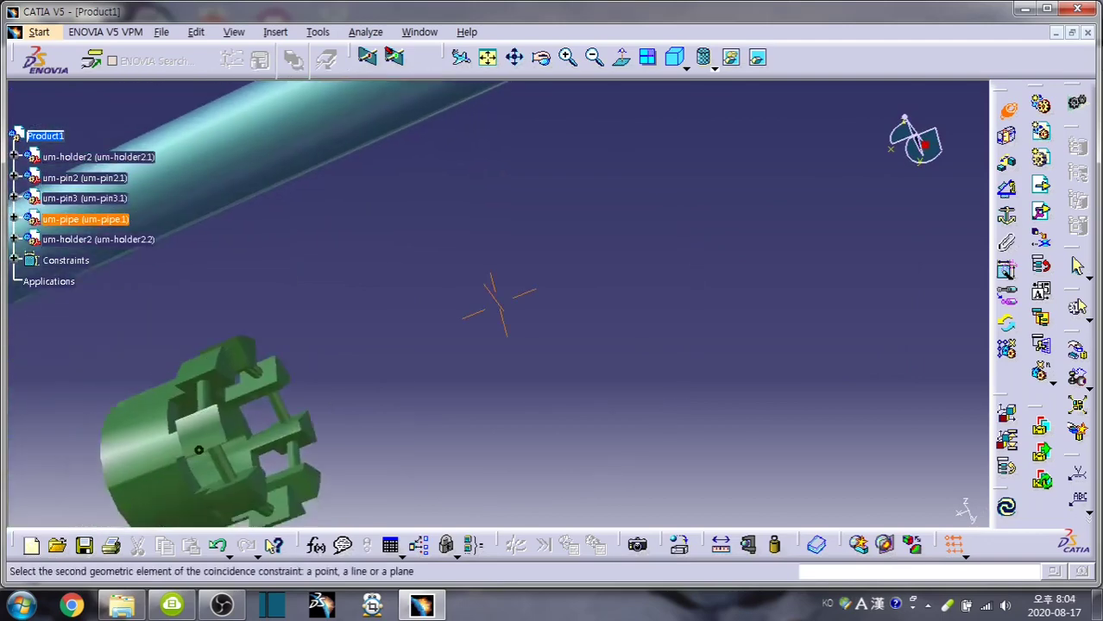
left_click(272, 405)
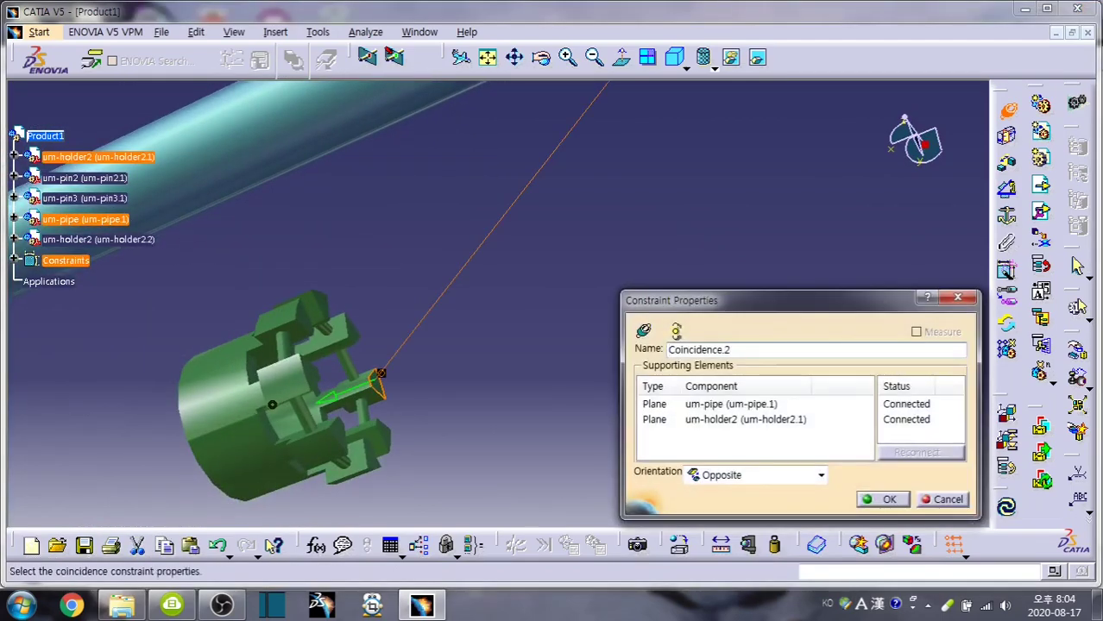
key("Return")
key("ctrl+u")
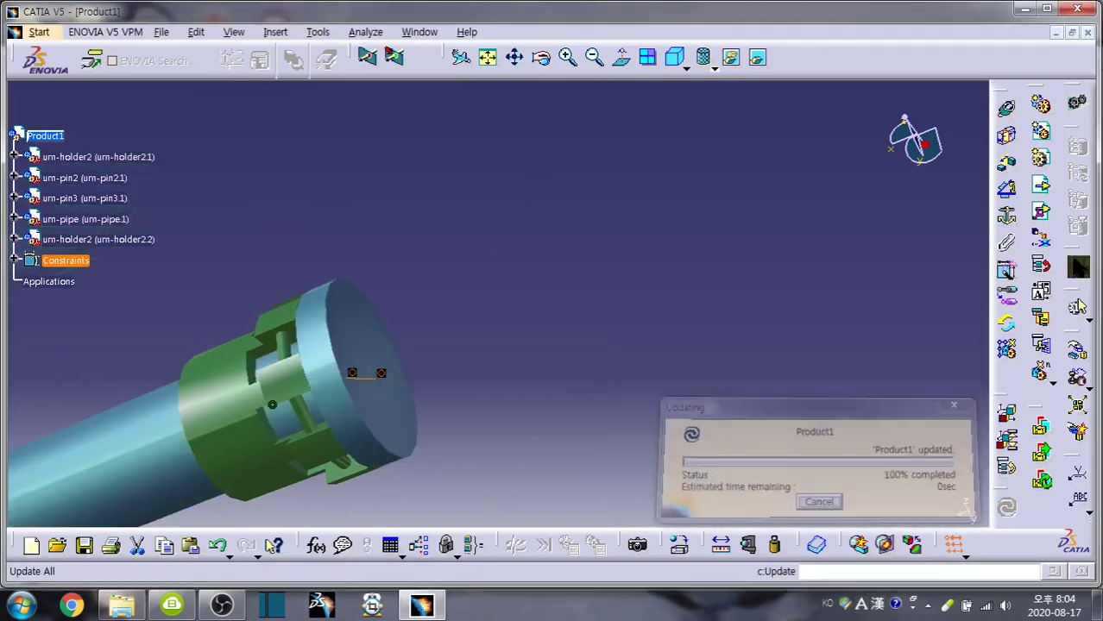
middle_click_drag(604, 328, 627, 345)
left_click(1077, 266)
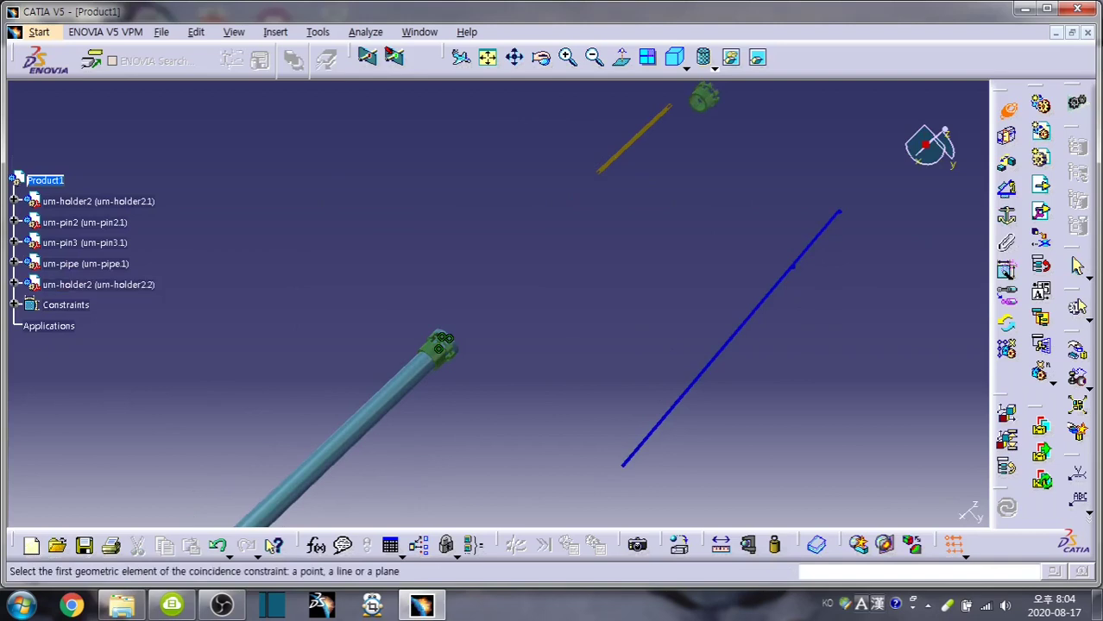
Align um-holder2.2's axis with the pipe axis and slide it down the pipe, ignoring constraints
left_click(98, 284)
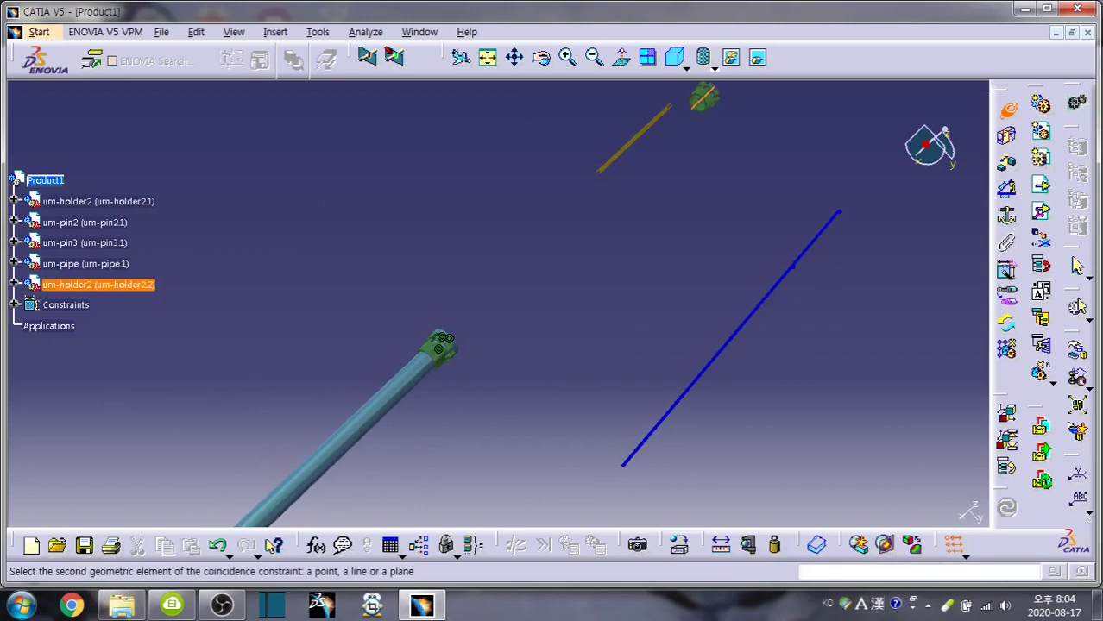
left_click(406, 380)
left_click(1006, 269)
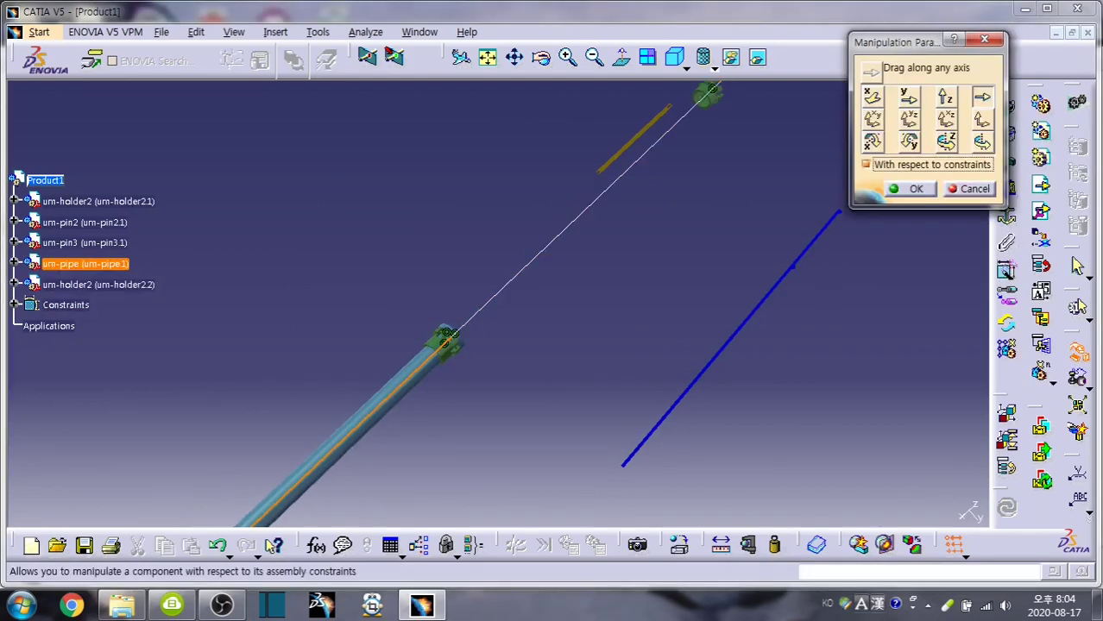
left_click(866, 164)
left_click_drag(706, 95, 388, 399)
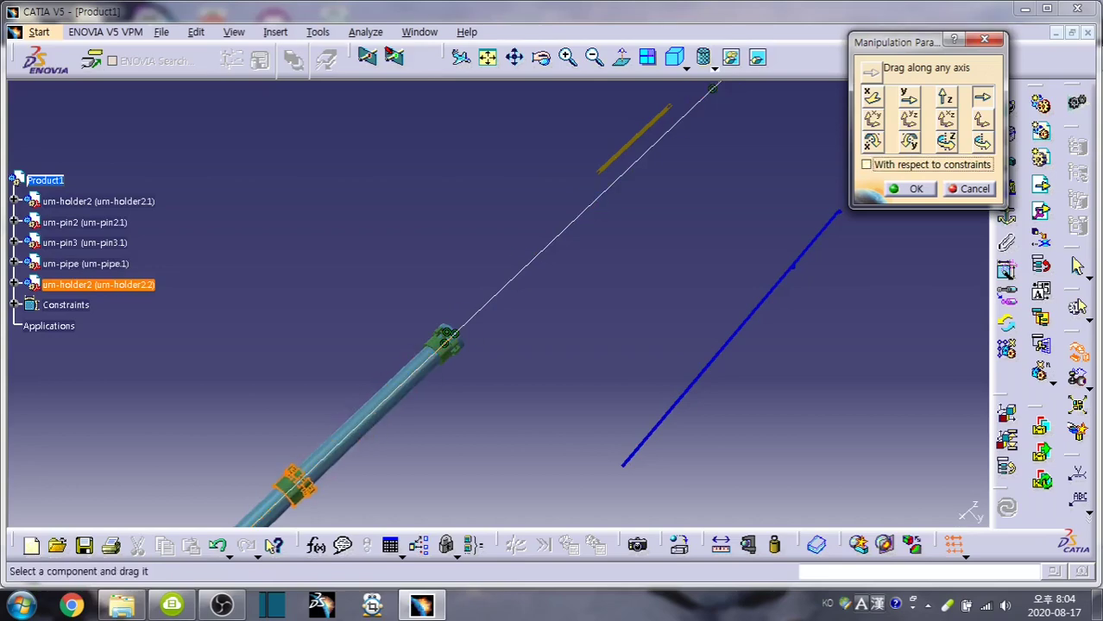
left_click(916, 188)
Move the yellow rib and blue rod down beside the pipe
mouse_move(498, 345)
middle_mouse_down("ctrl")
mouse_move(498, 303)
mouse_move(498, 362)
middle_mouse_up("ctrl")
left_click(1077, 349)
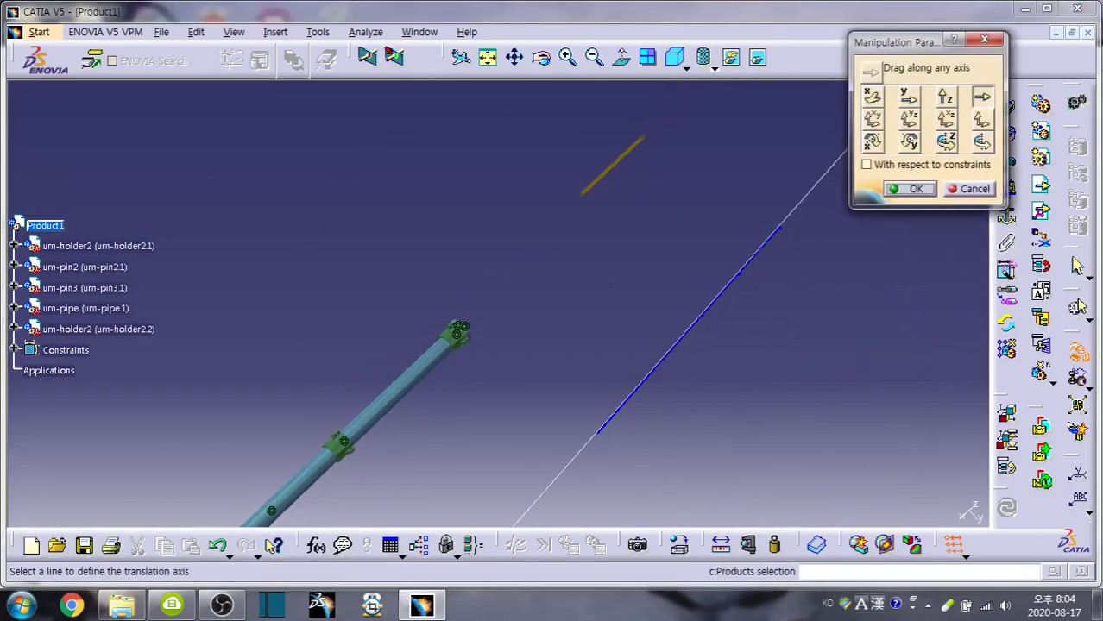
mouse_move(610, 164)
left_mouse_down()
mouse_move(345, 397)
mouse_move(392, 369)
left_mouse_up()
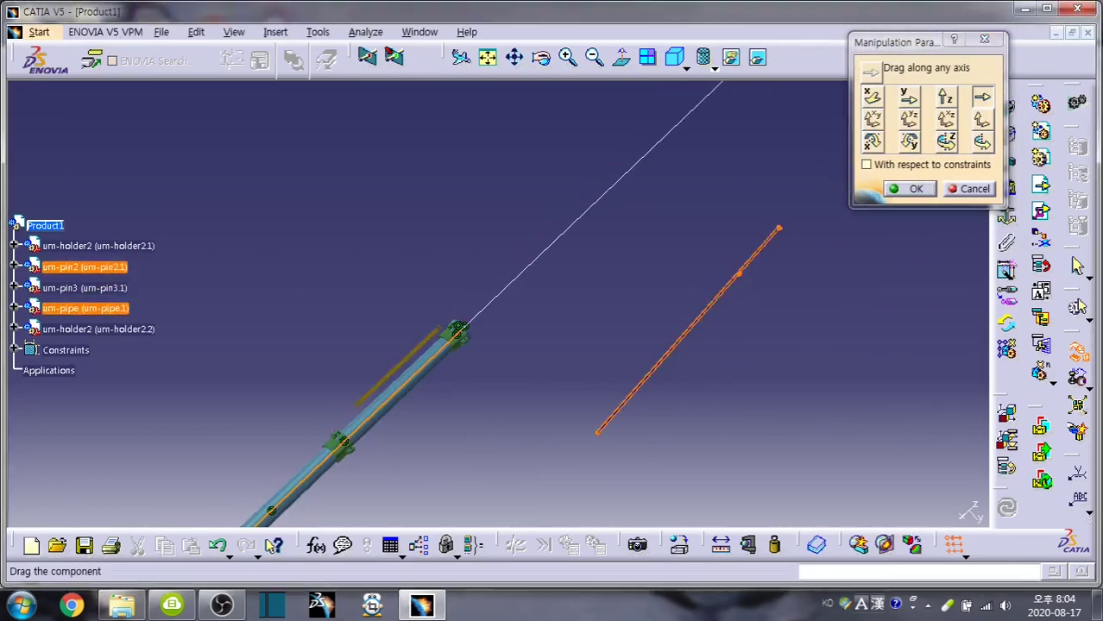
left_click_drag(738, 274, 592, 437)
left_click(916, 188)
middle_click_drag(505, 302, 166, 322)
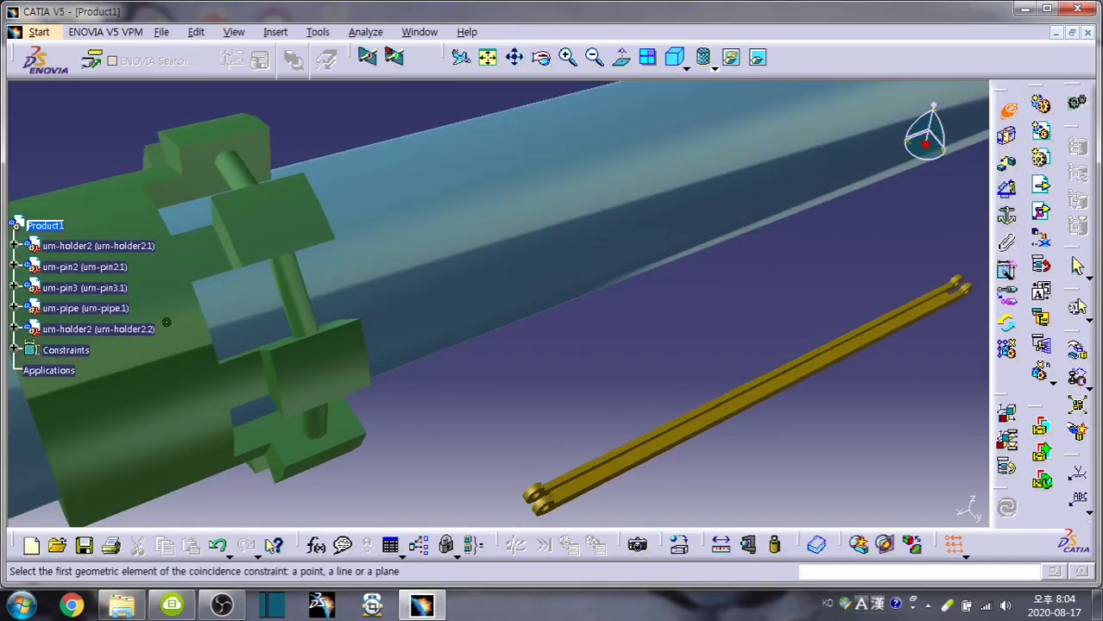
Coincide the yellow rib's hole axis and face with um-holder2.2's pin (Coincidence.5), then update
left_click(166, 322)
middle_click_drag(167, 322, 498, 298)
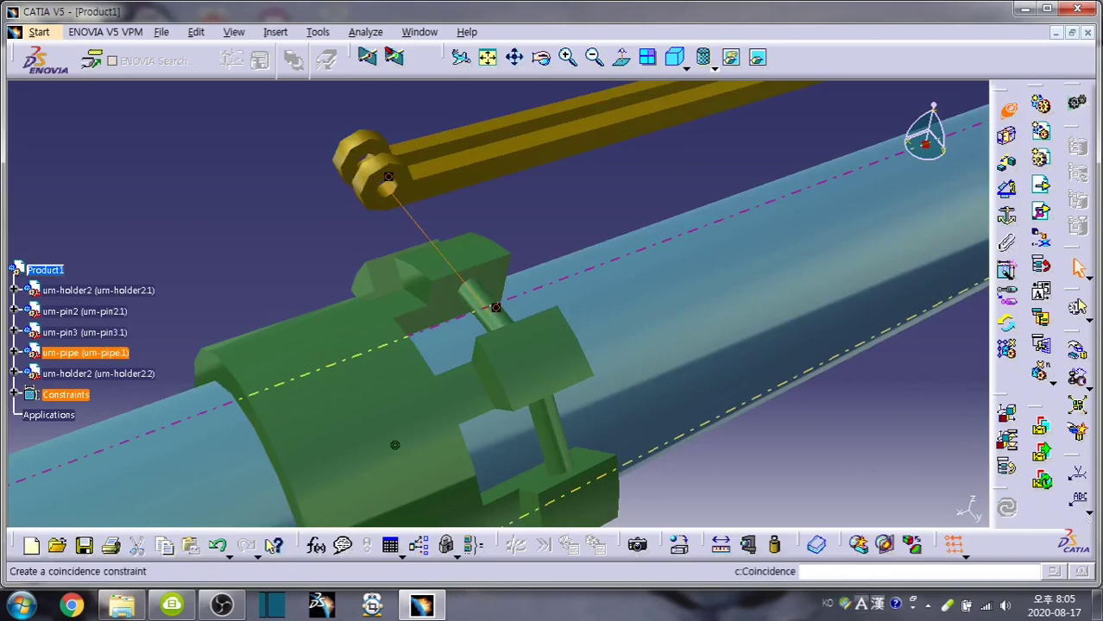
left_click(496, 307)
middle_click_drag(495, 307, 508, 302)
left_click(507, 302)
left_click(725, 396)
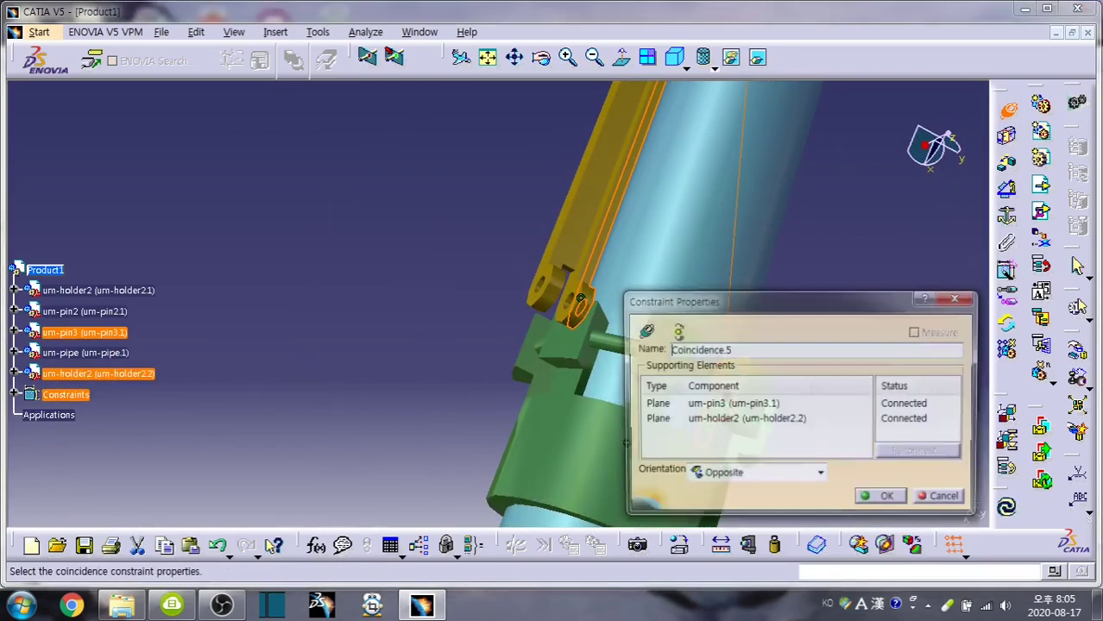
left_click(880, 498)
left_click(1006, 506)
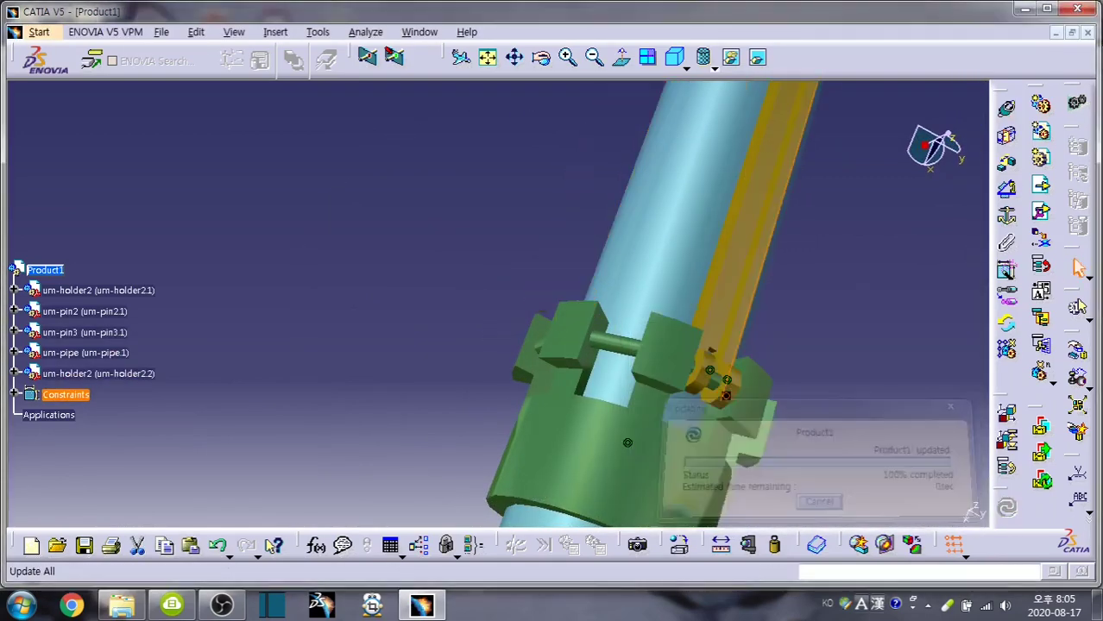
middle_click_drag(499, 302, 499, 259)
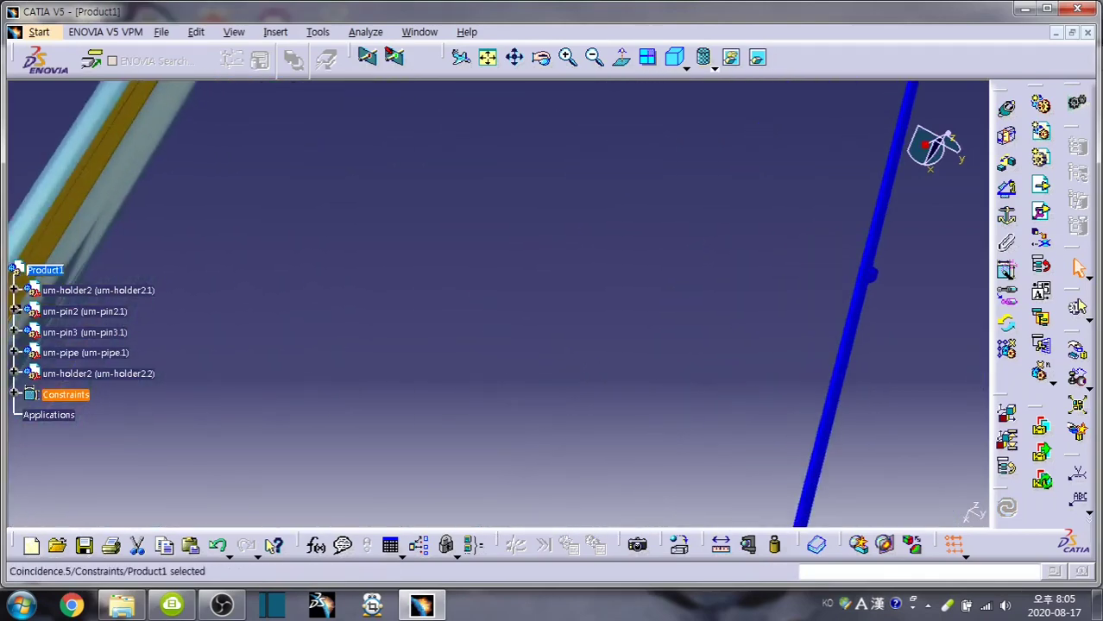
Make the blue rib's hole axis coincide with the yellow link's hole axis and update
left_click(1006, 108)
left_click(604, 425)
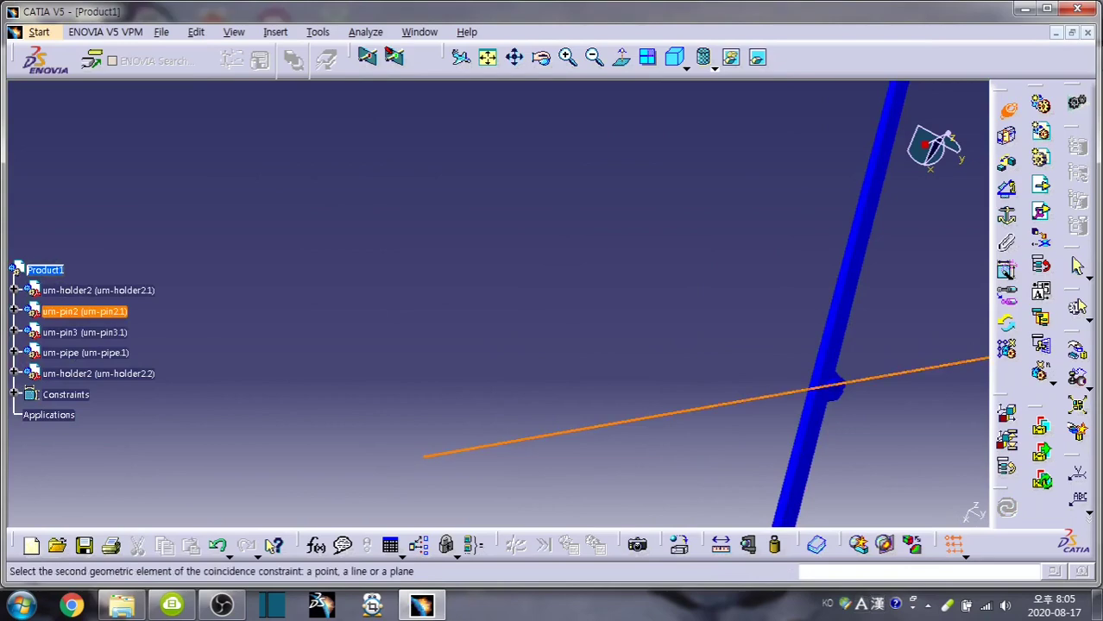
middle_click_drag(498, 328, 497, 303)
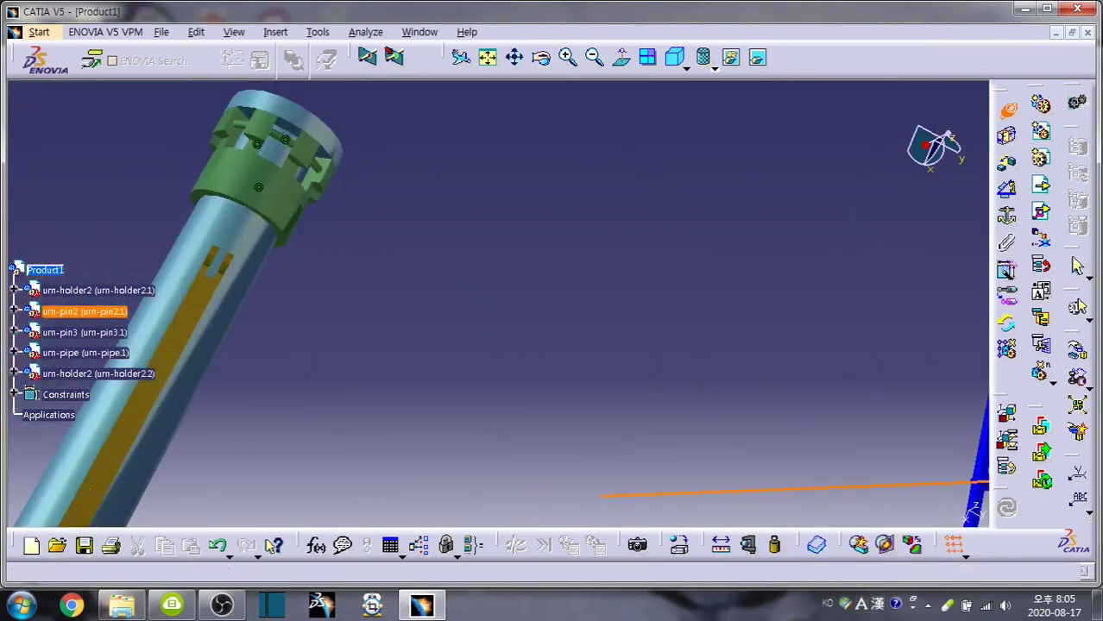
left_click(250, 362)
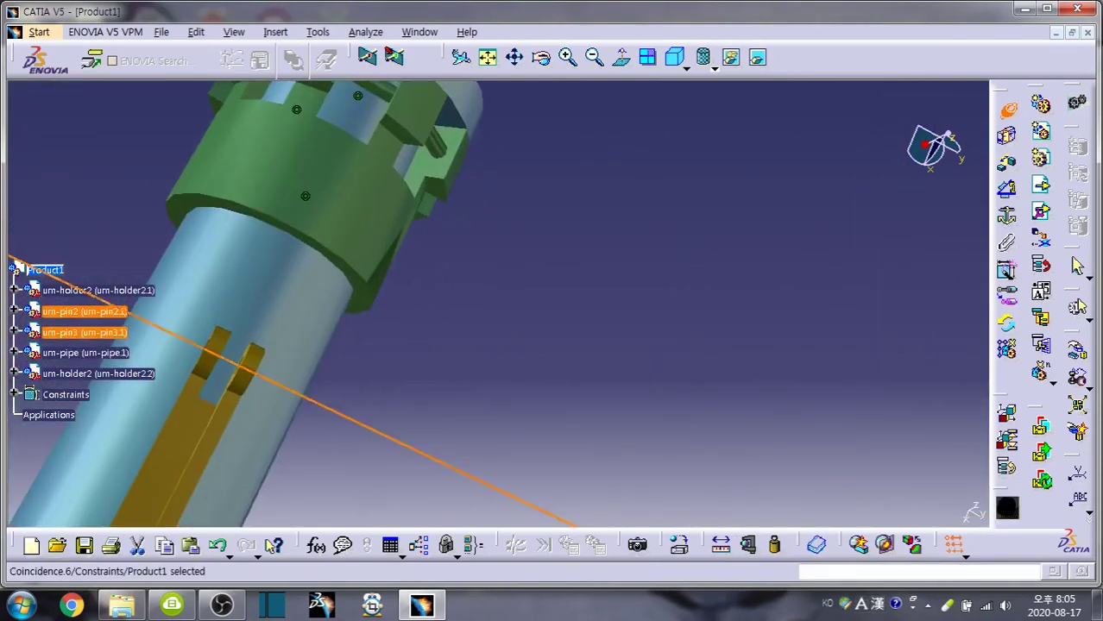
left_click(1008, 509)
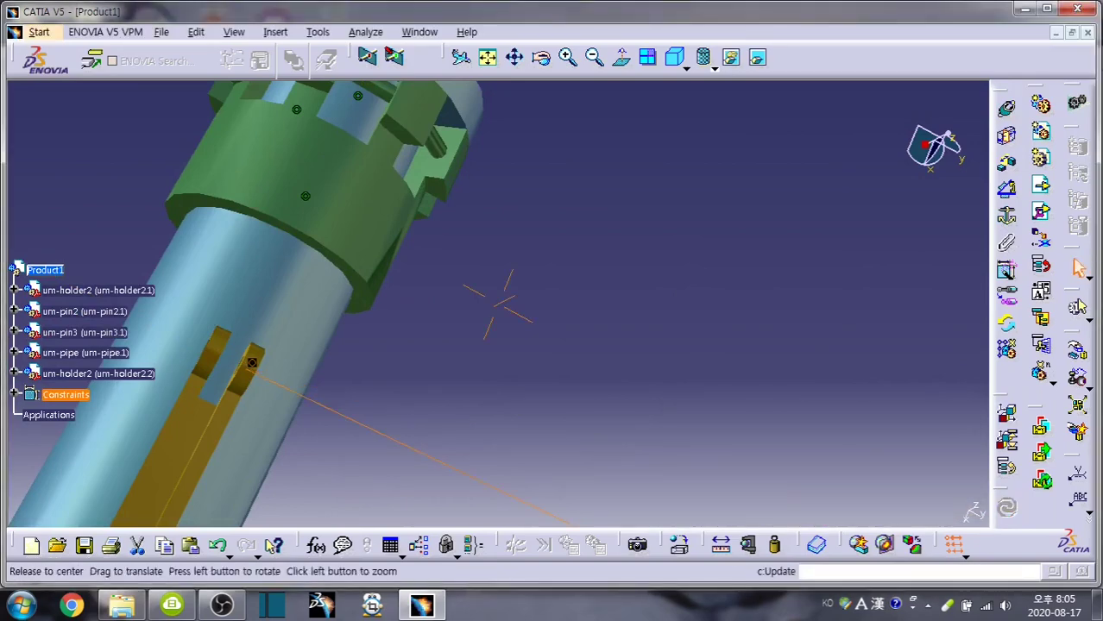
middle_click_drag(497, 304, 483, 285)
Drag the blue rib up next to the pipe using Manipulation
left_click(1077, 379)
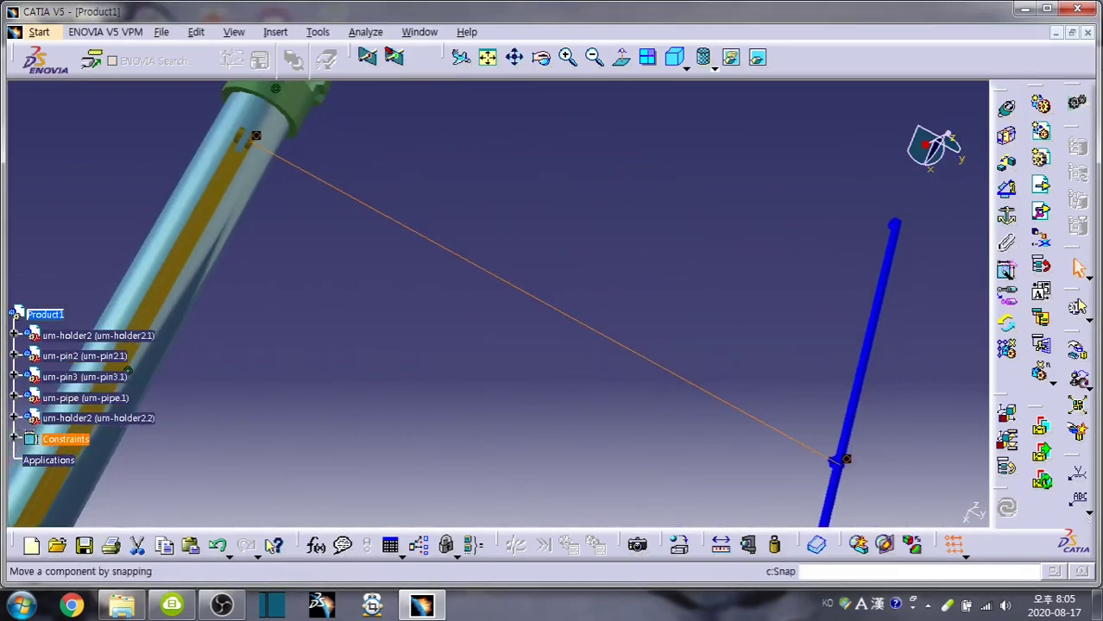
left_click(1077, 351)
left_click(835, 462)
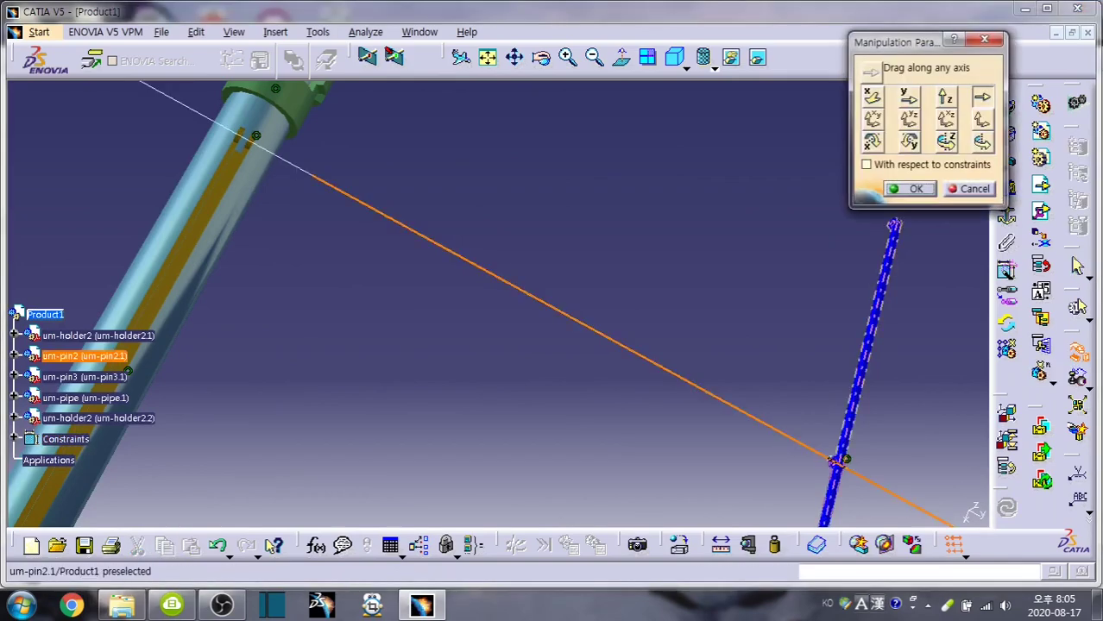
left_click_drag(841, 460, 288, 153)
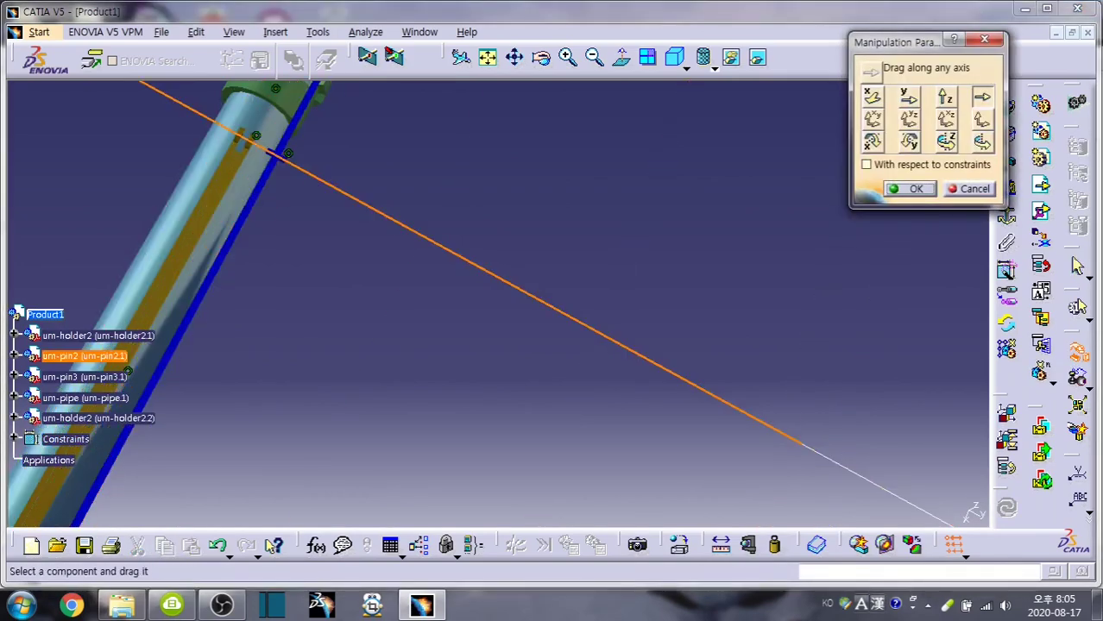
left_click(915, 189)
Coincide the um-pin2 and um-pin3 side planes with opposite orientation (Coincidence.7)
mouse_move(493, 308)
middle_mouse_down()
mouse_move(518, 314)
mouse_move(500, 306)
middle_mouse_up()
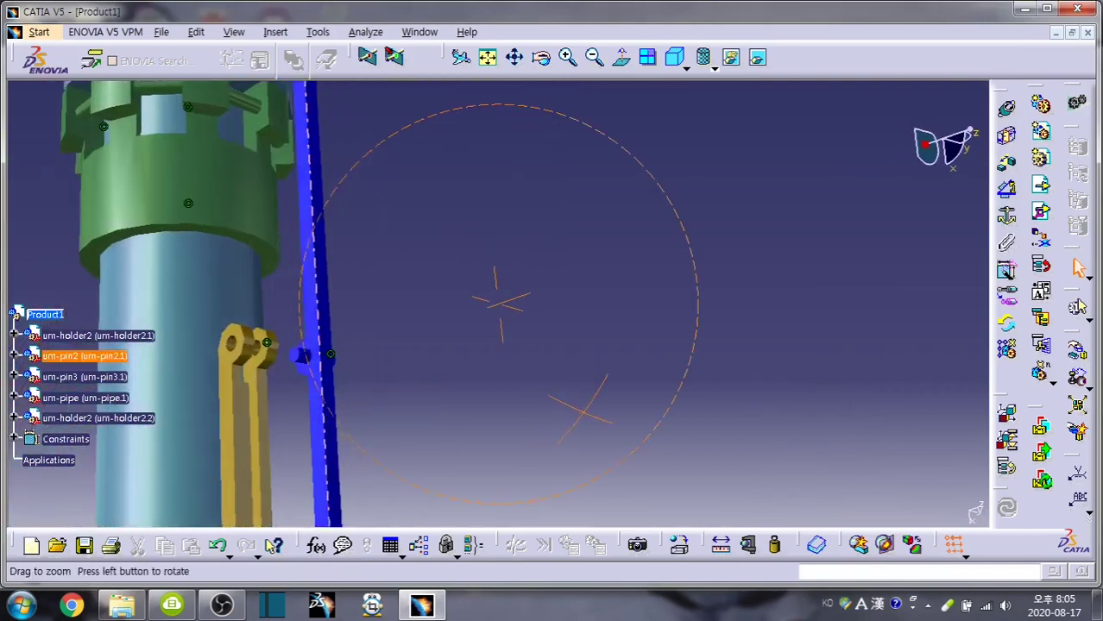
left_click(1041, 371)
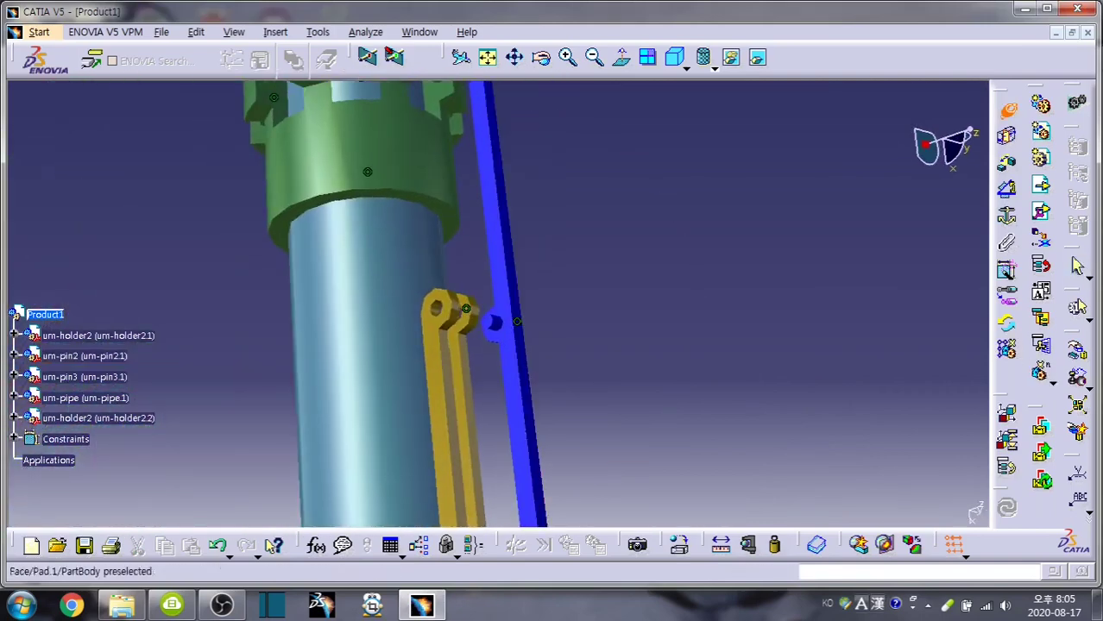
left_click(516, 322)
left_click(465, 309)
middle_click_drag(492, 321, 509, 293)
left_click(595, 414)
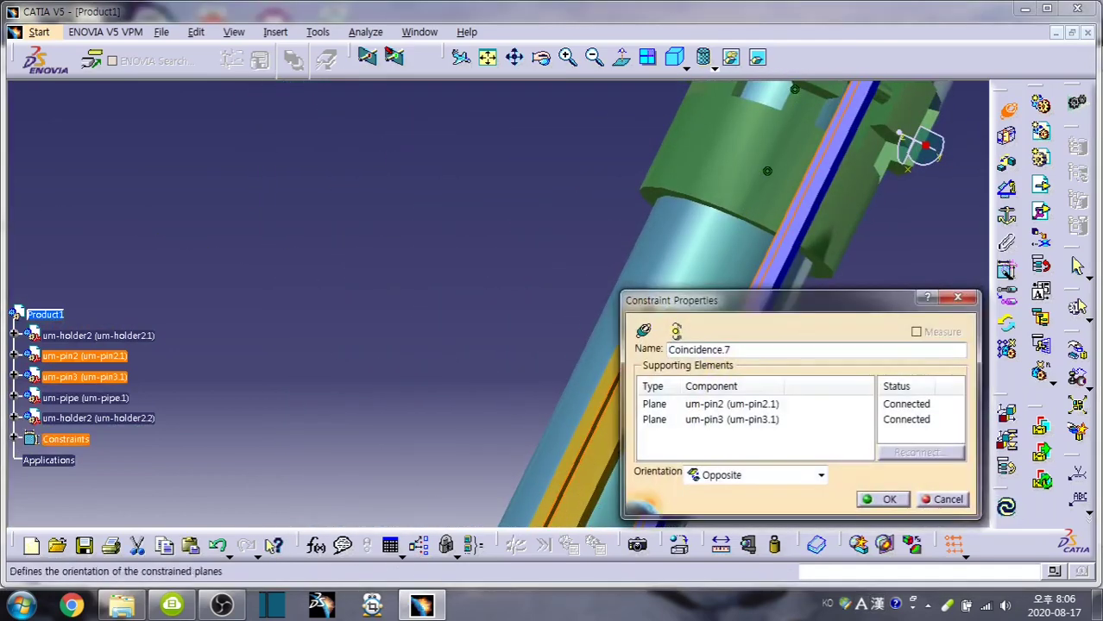
key("Return")
mouse_move(509, 294)
middle_mouse_down()
mouse_move(492, 308)
mouse_move(518, 320)
mouse_move(496, 302)
mouse_move(496, 328)
middle_mouse_up()
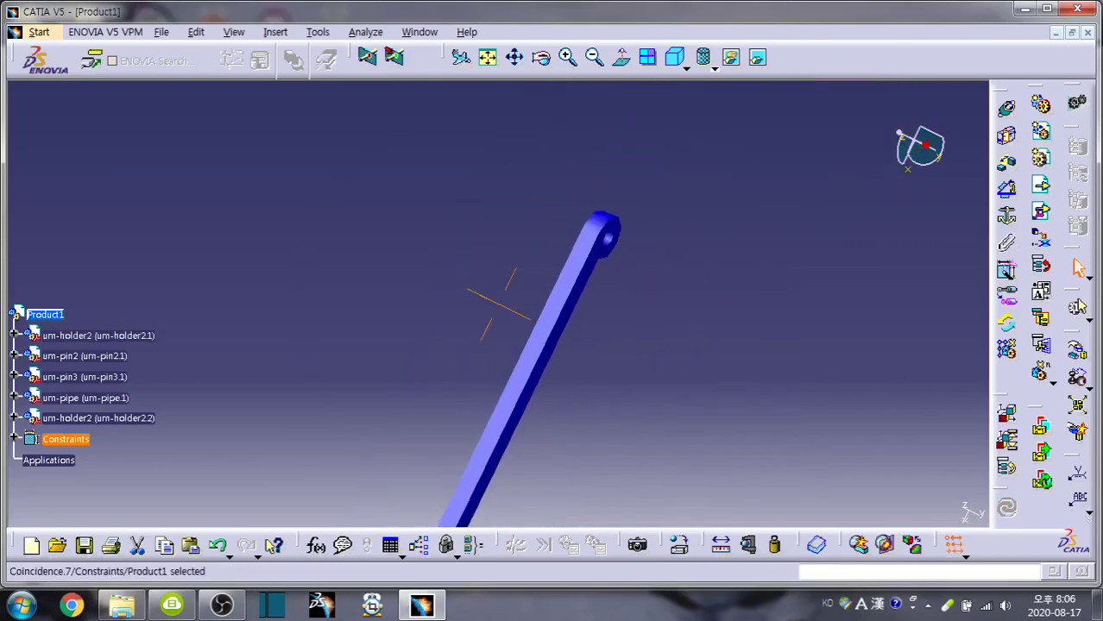
Align the blue rib's top hole axis with the upper holder's axis
left_click(1008, 108)
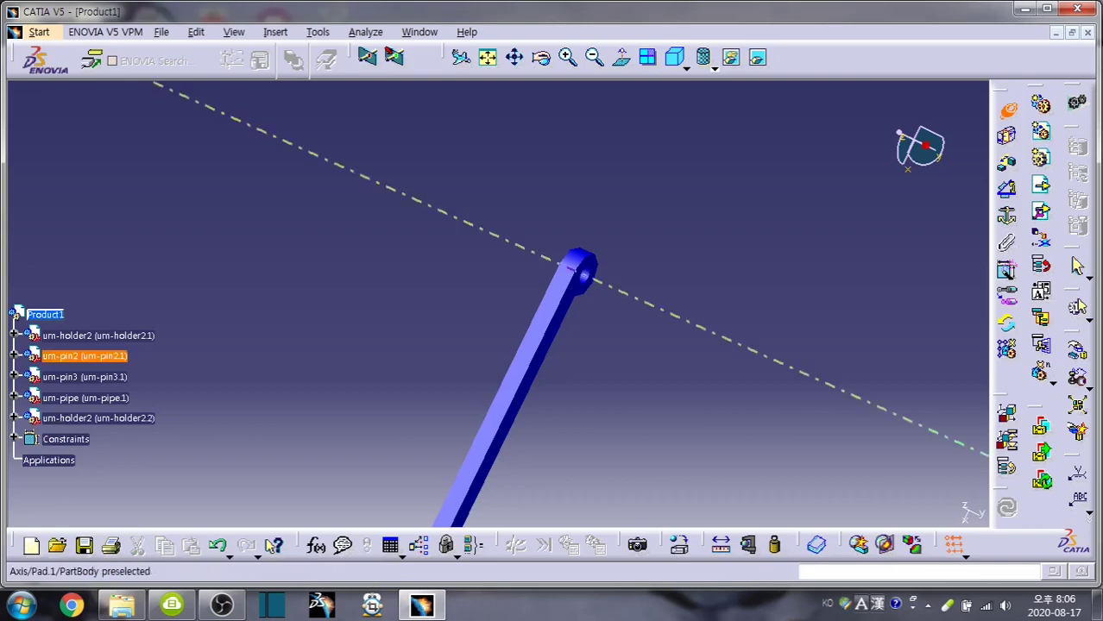
left_click(583, 273)
mouse_move(583, 272)
middle_mouse_down()
mouse_move(569, 293)
mouse_move(569, 276)
middle_mouse_up()
mouse_move(498, 356)
middle_mouse_down()
mouse_move(517, 310)
mouse_move(483, 277)
mouse_move(483, 294)
middle_mouse_up()
left_click(540, 350)
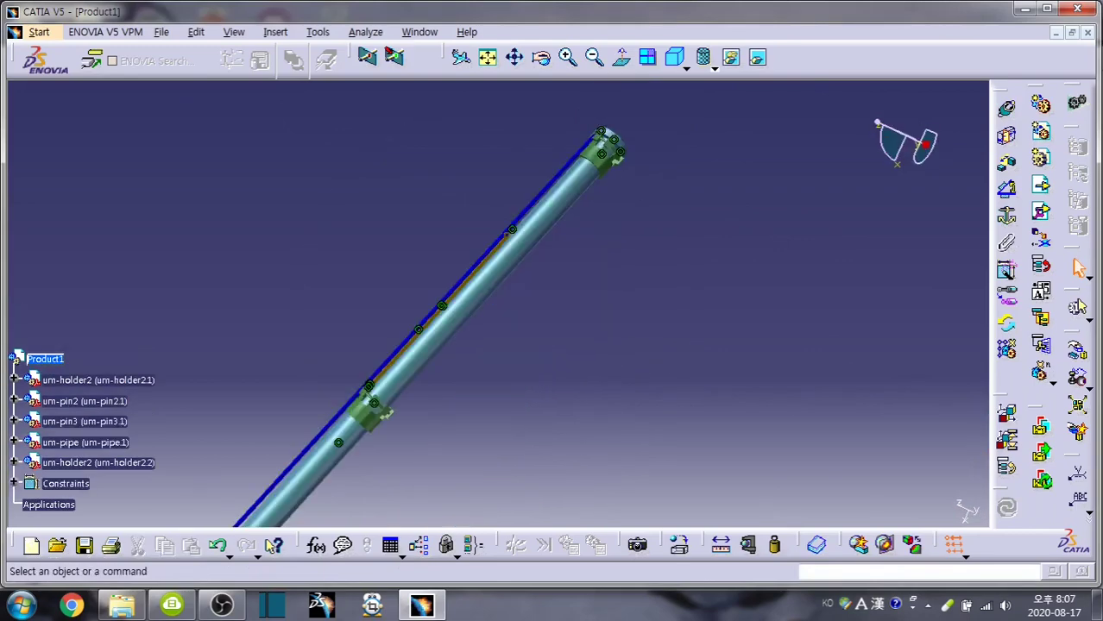
Fix the upper holder and swing the rib with constraints respected to test the linkage
left_click(610, 143)
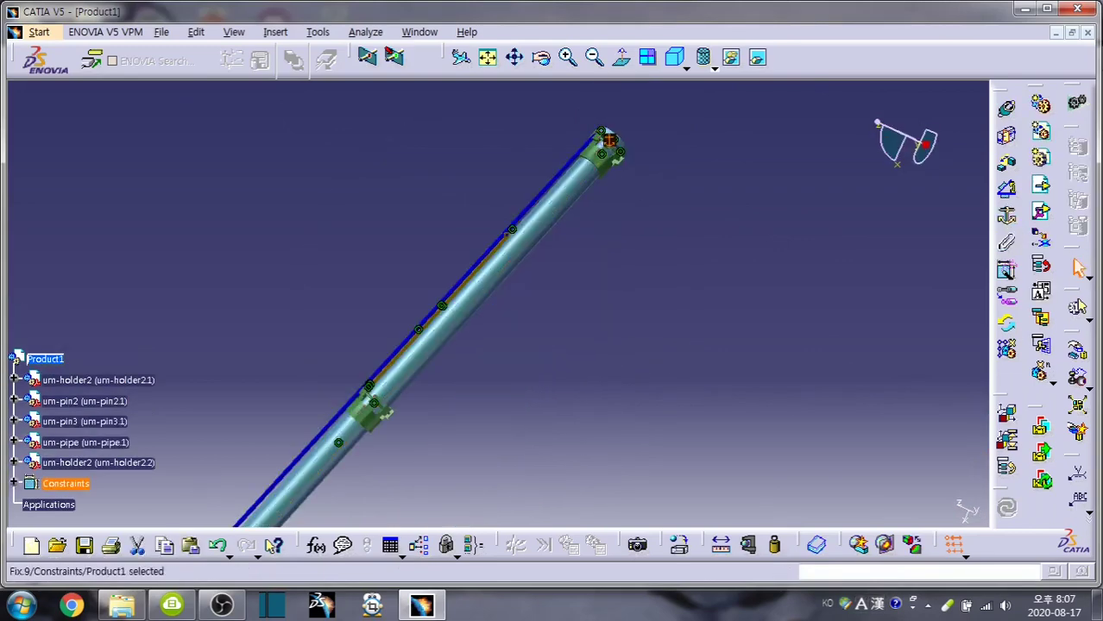
left_click(1077, 350)
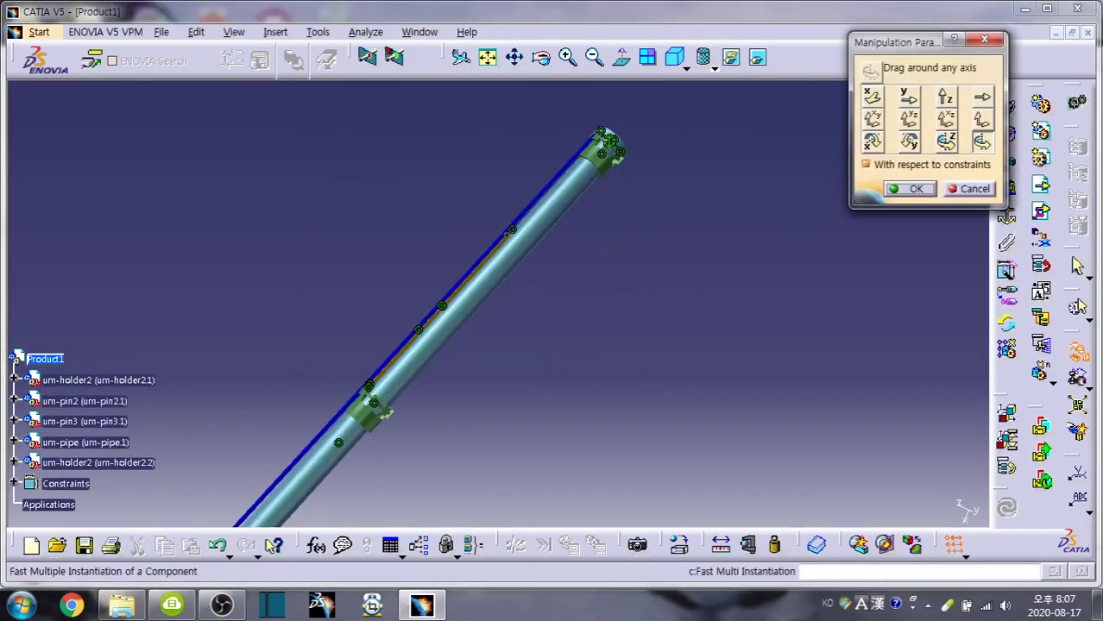
middle_click_drag(496, 307, 498, 258)
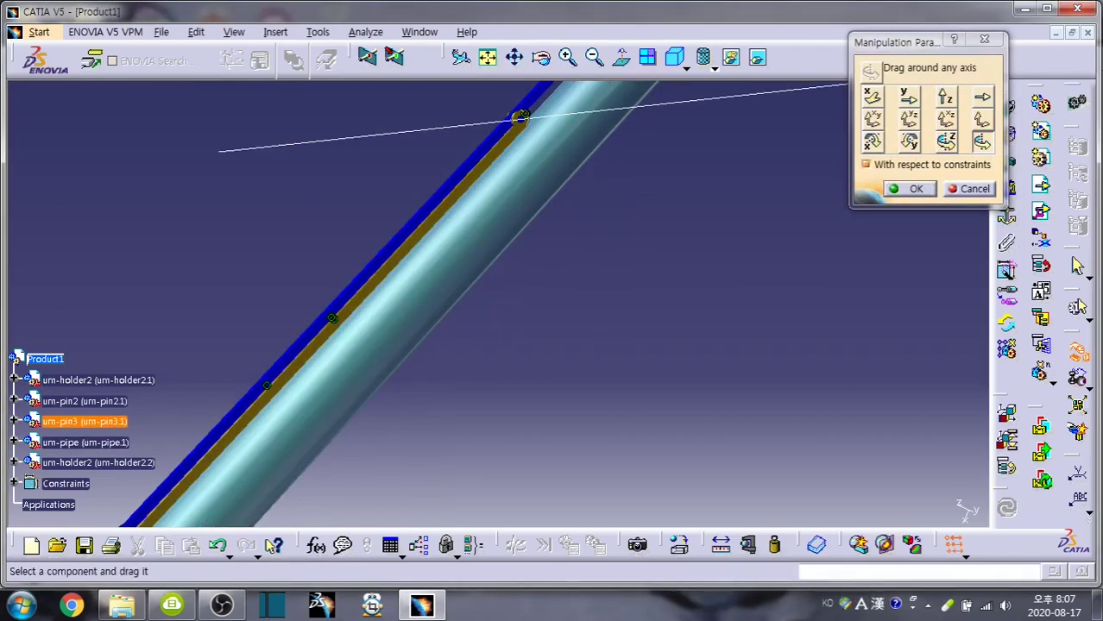
left_click_drag(520, 116, 524, 113)
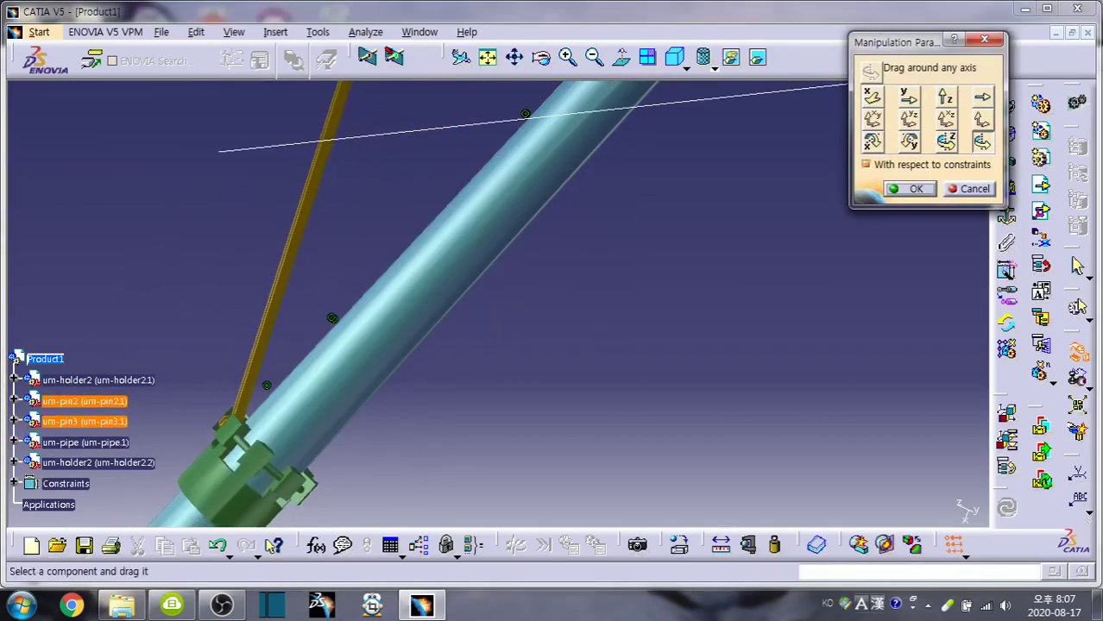
middle_click_drag(492, 308, 489, 299)
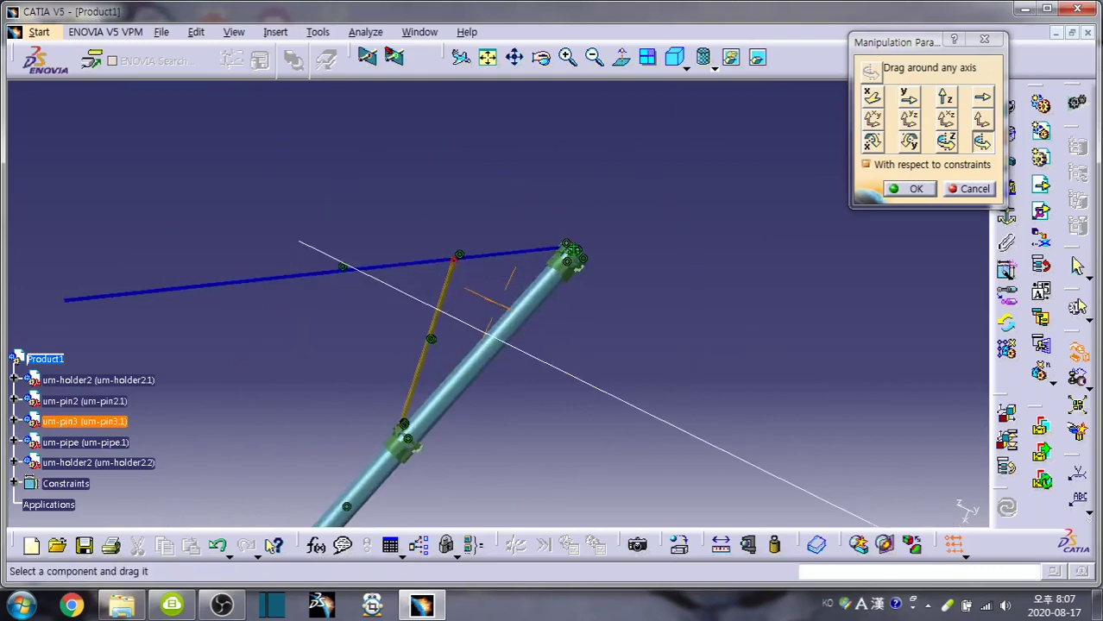
middle_click_drag(573, 250, 577, 250)
left_click(915, 188)
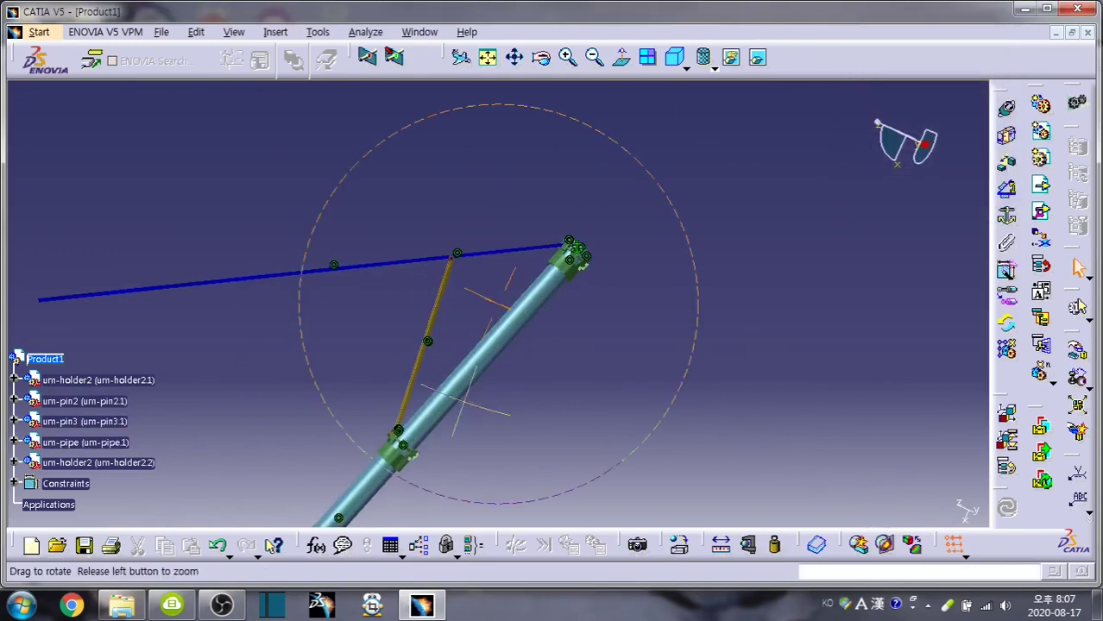
Stand the pipe upright and hide all constraint symbols via the Constraints node
middle_click_drag(488, 346, 491, 307)
scroll(86, 464, "down", 5)
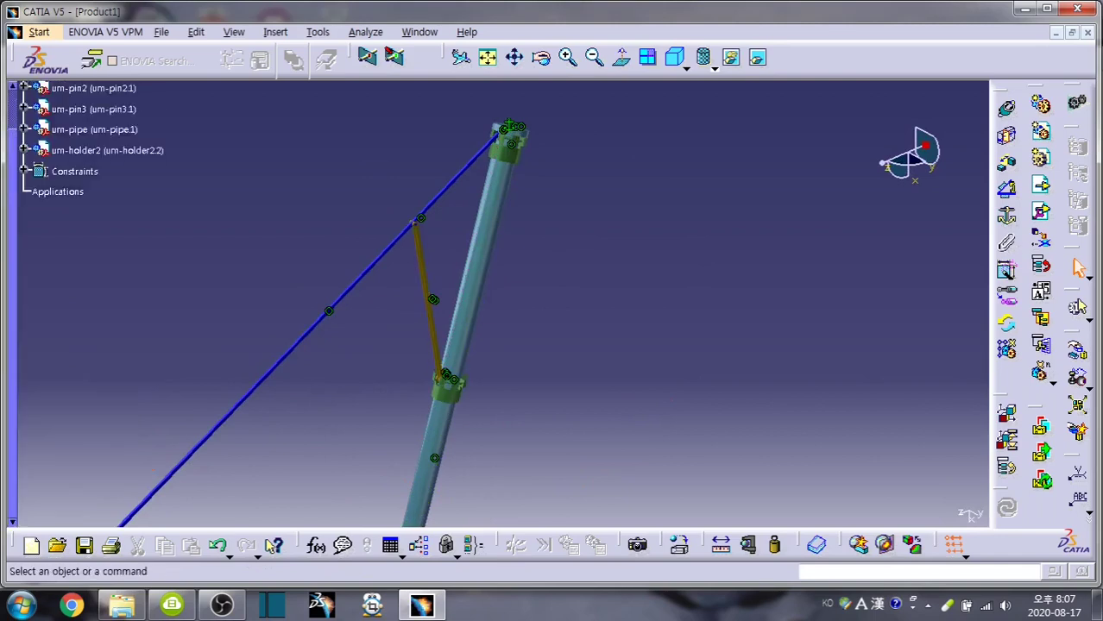
scroll(86, 346, "up", 5)
right_click(66, 260)
left_click(138, 311)
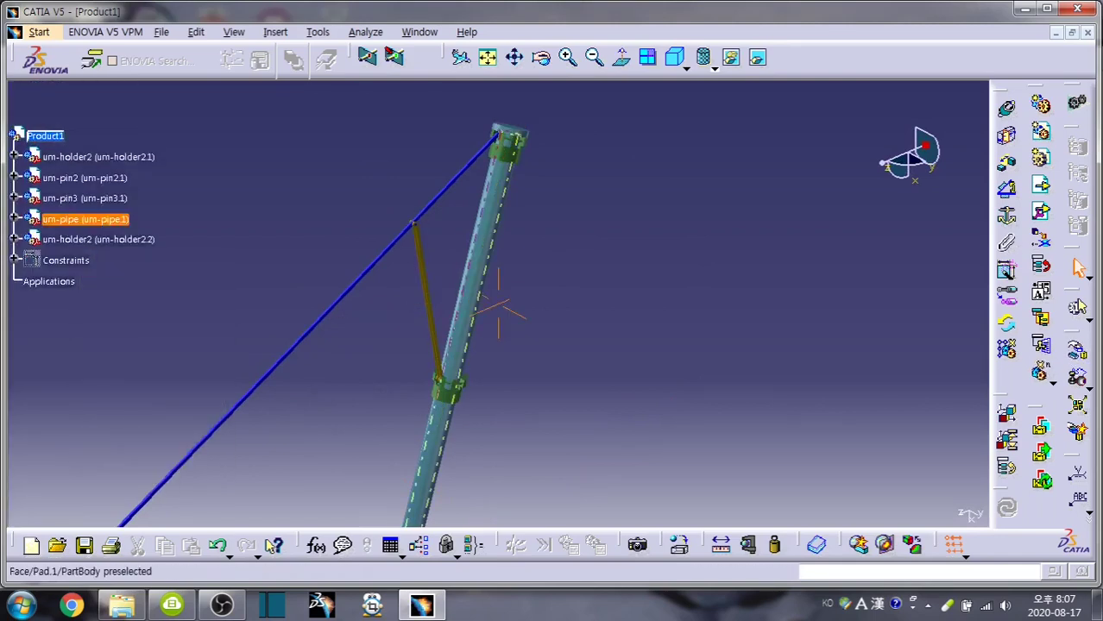
middle_click_drag(492, 308, 498, 293, "ctrl")
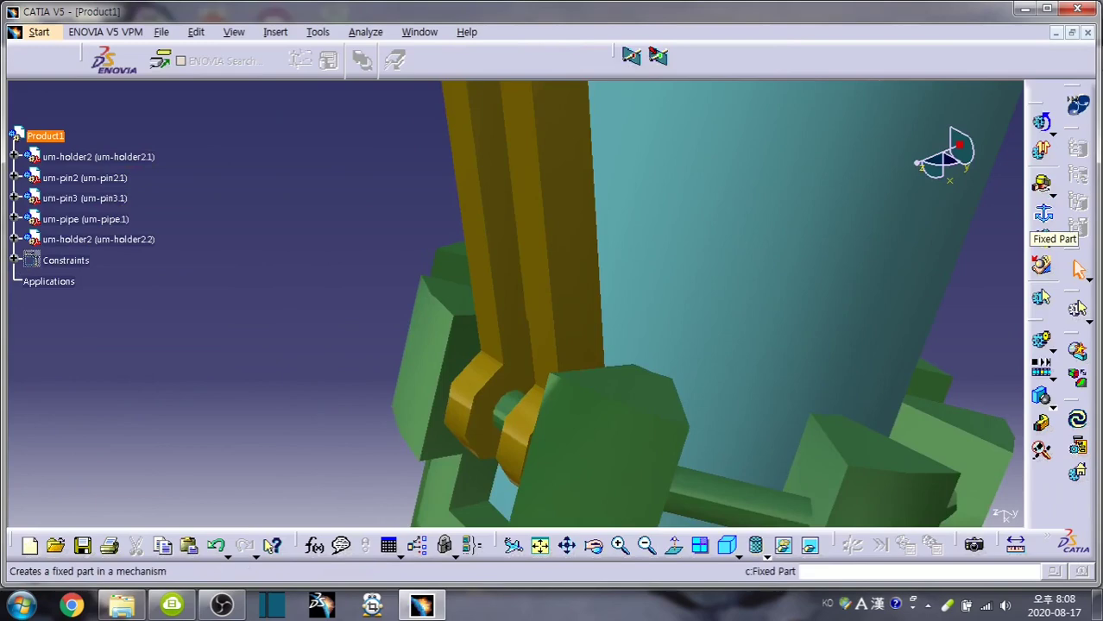
Create Mechanism.1 and set its fixed part
left_click(1042, 214)
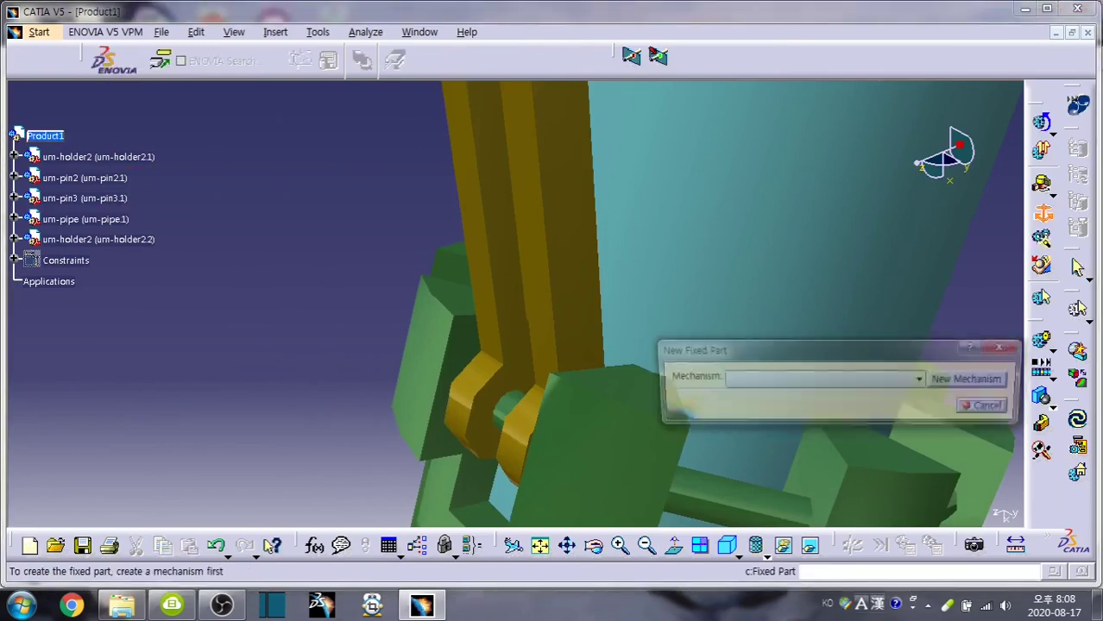
left_click(972, 380)
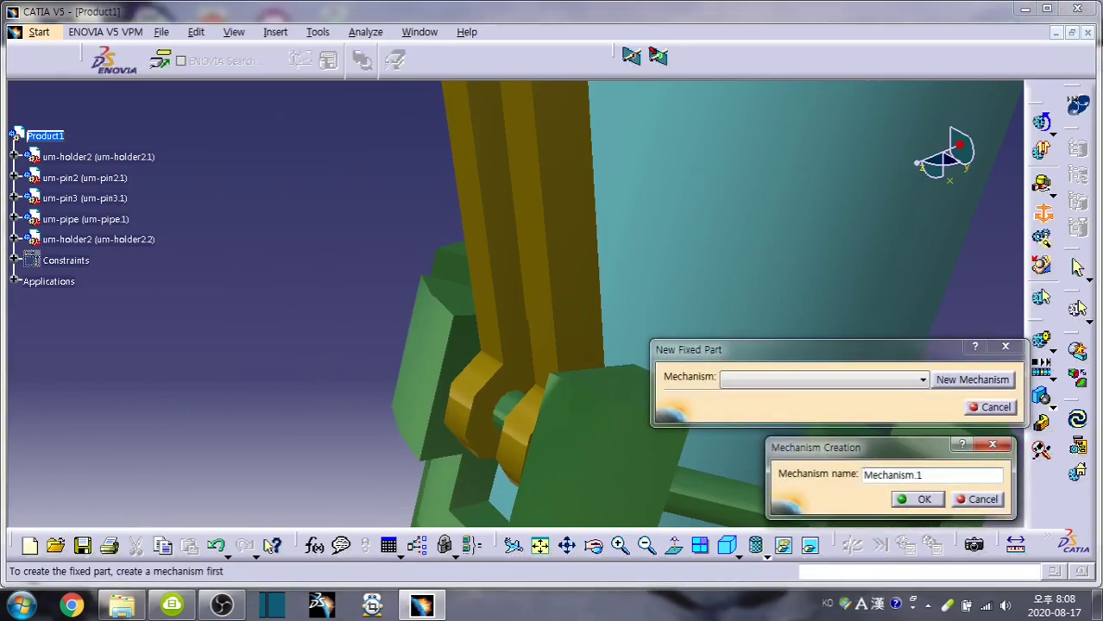
left_click(917, 499)
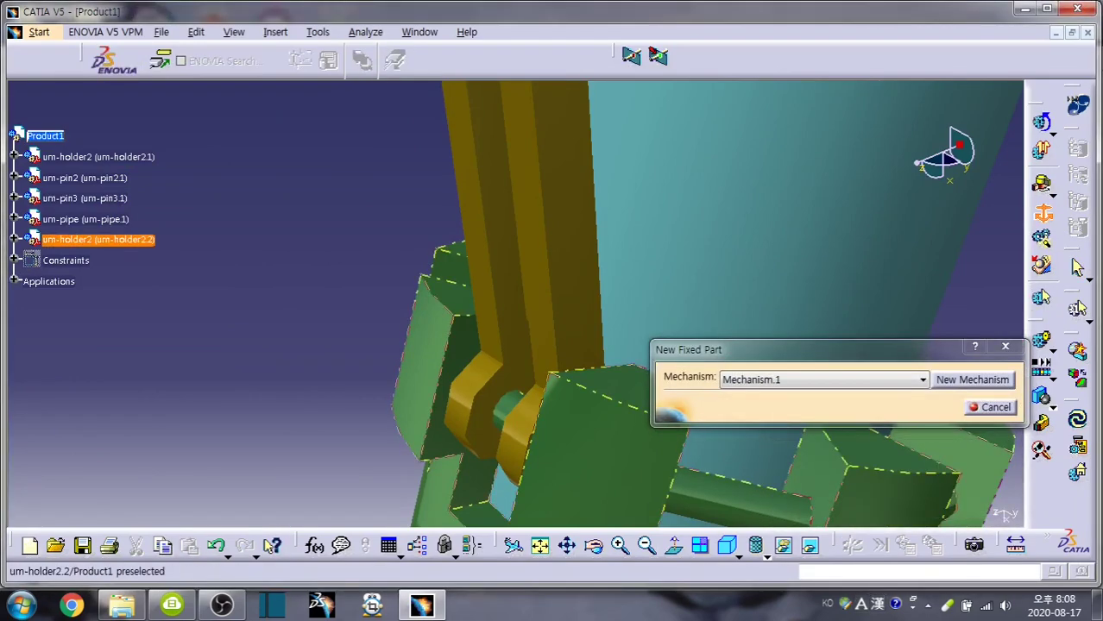
left_click(759, 302)
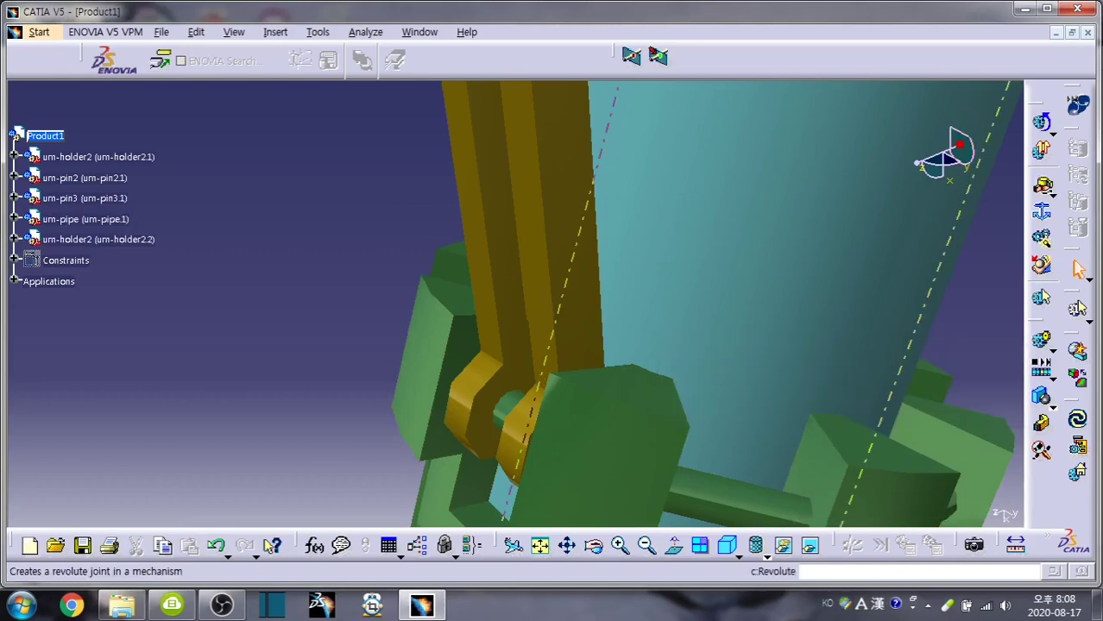
Add Revolute.1 between um-pin3 and um-holder2.2 with a -2.5mm offset
left_click(1042, 187)
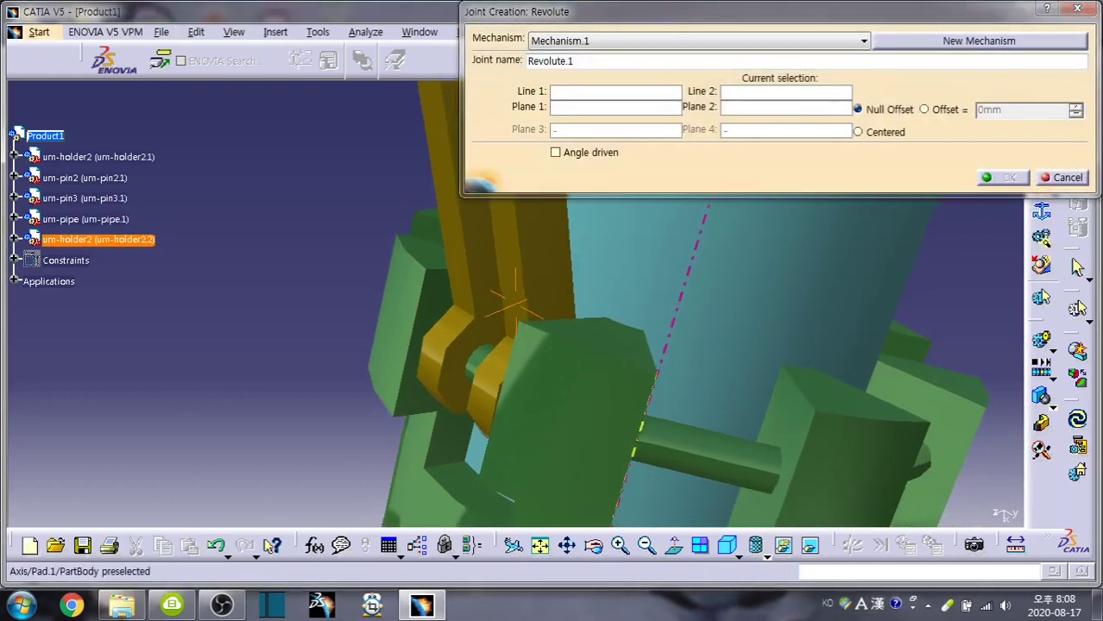
left_click(246, 215)
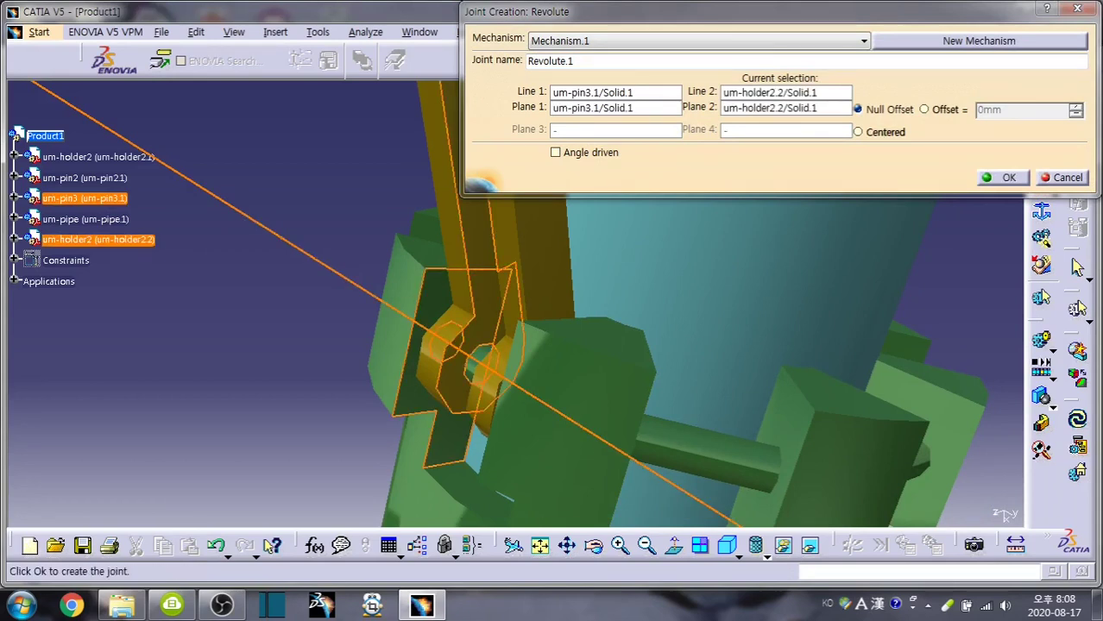
left_click(924, 110)
left_click(1001, 177)
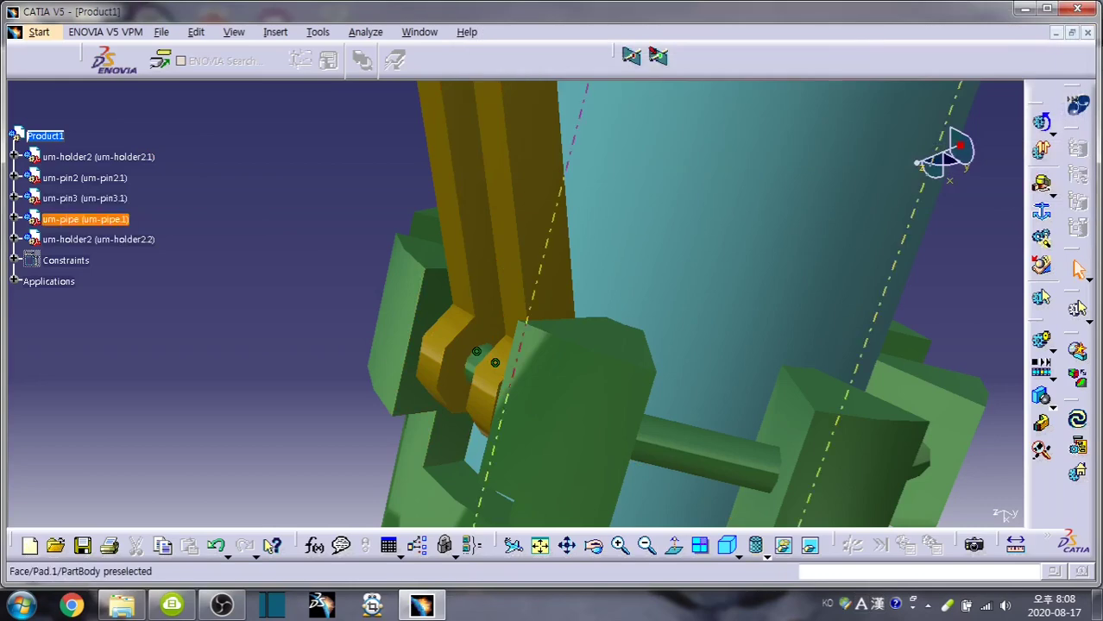
mouse_move(492, 357)
middle_mouse_down()
mouse_move(509, 308)
mouse_move(483, 328)
middle_mouse_up()
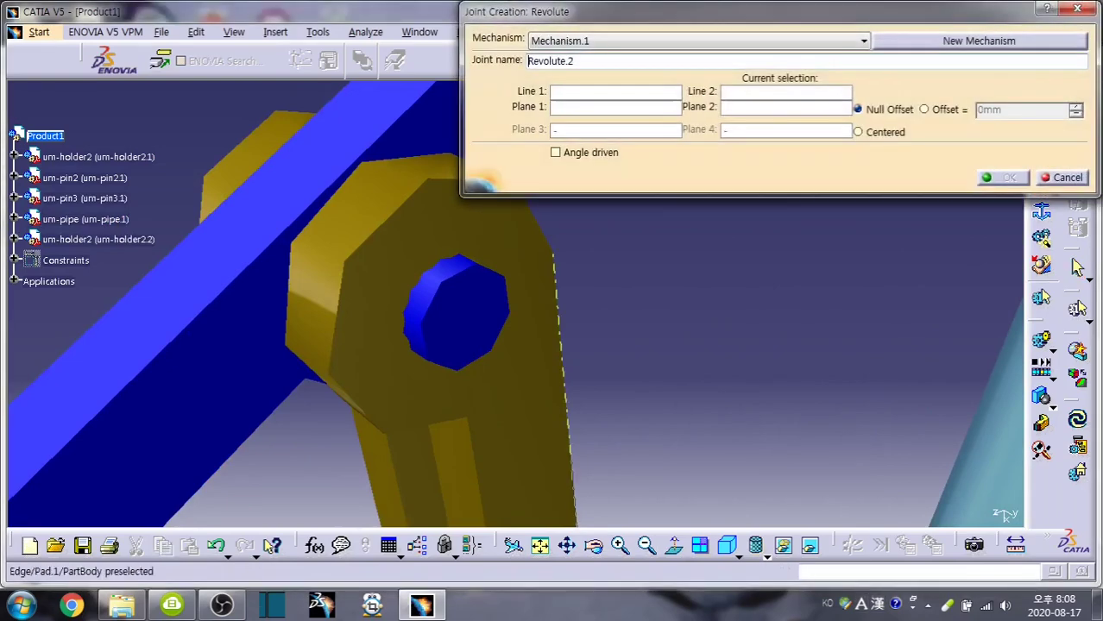
Join um-pin2 to um-pin3 with revolute joint Revolute.2 using their axes and planes with an offset
left_click(457, 310)
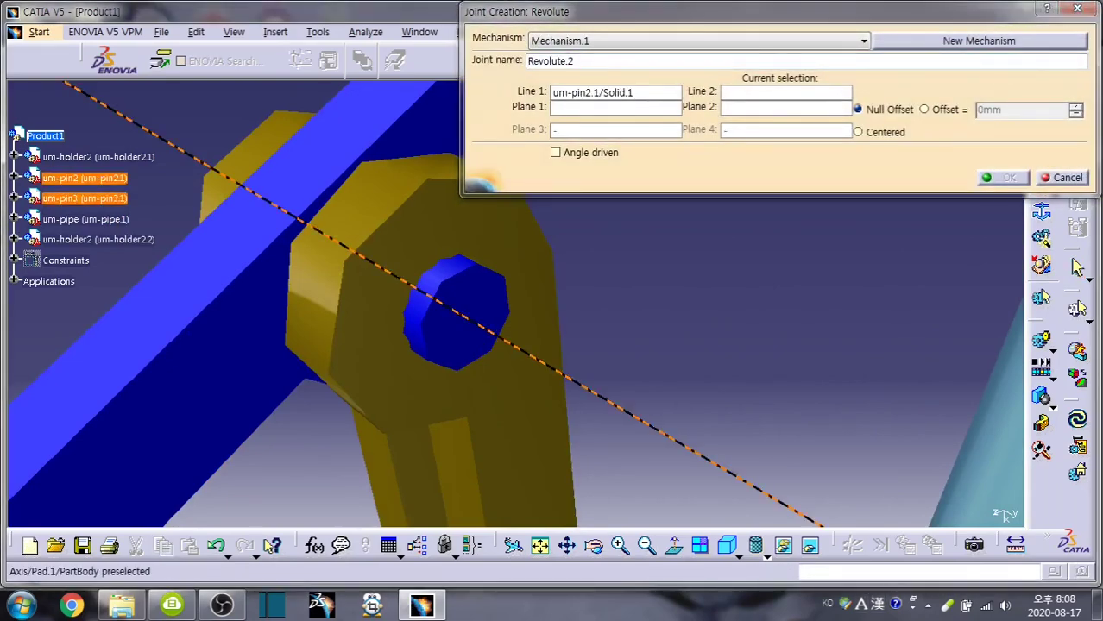
left_click(519, 349)
left_click(549, 250)
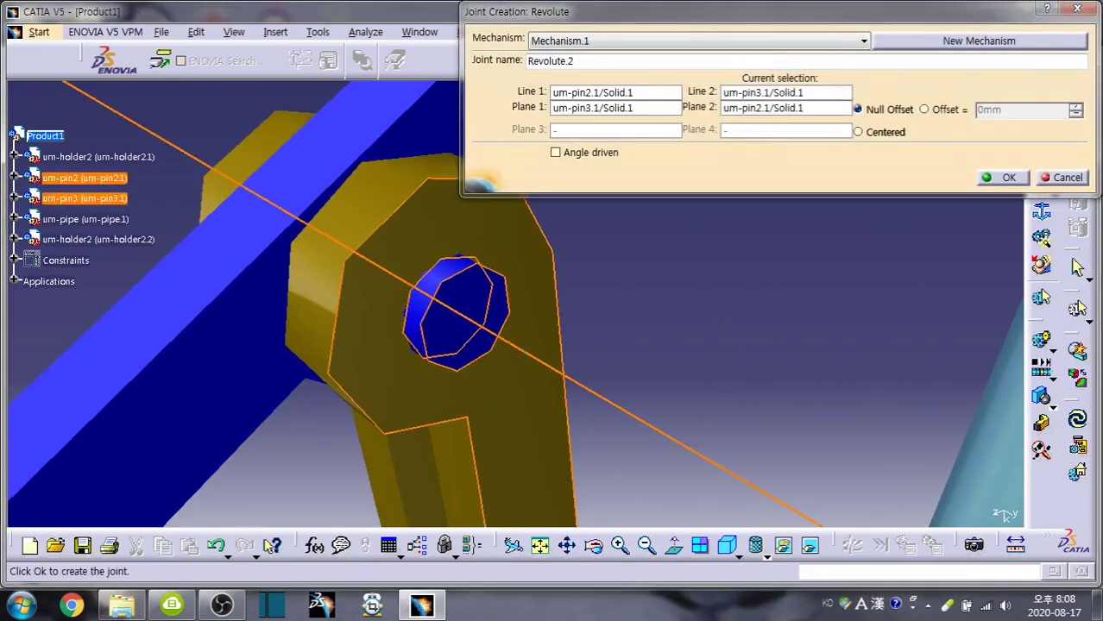
left_click(924, 109)
left_click(1001, 177)
Add Revolute.3 linking top holder um-holder2.1 to um-pin2 with a 4.5mm plane offset
middle_click_drag(509, 302, 557, 250)
left_click(1040, 183)
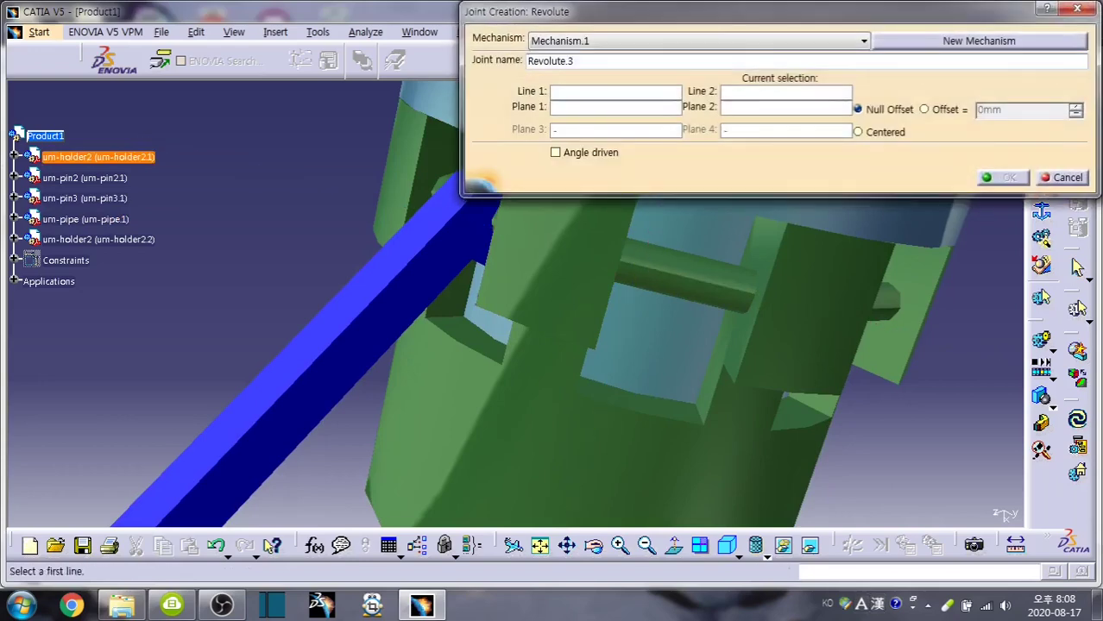
middle_click_drag(483, 285, 464, 295)
left_click(97, 201)
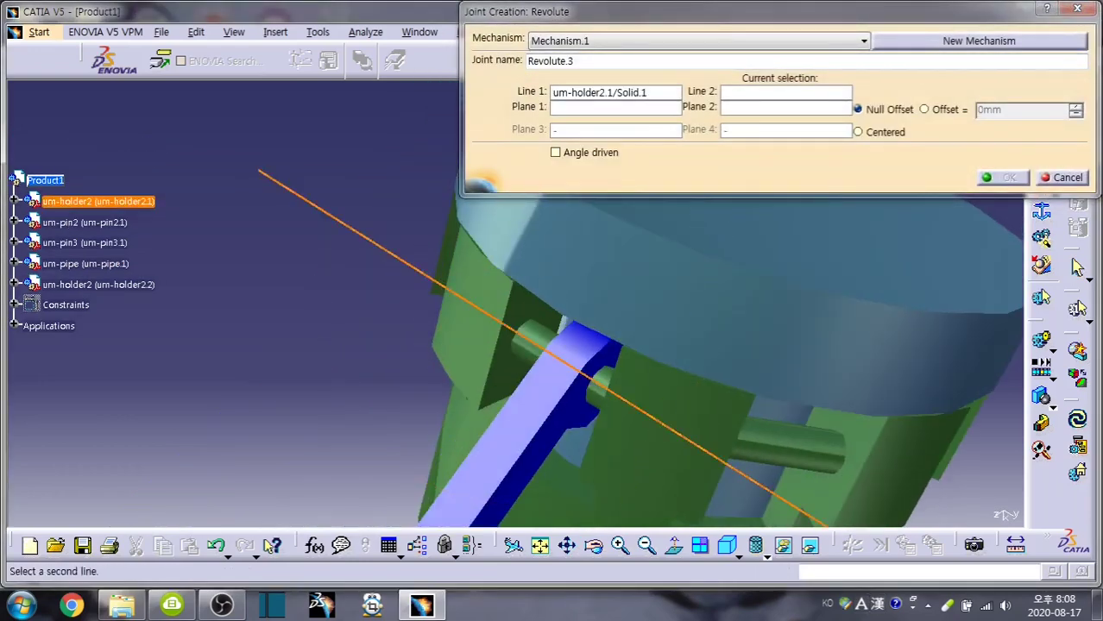
left_click(85, 222)
left_click(523, 421)
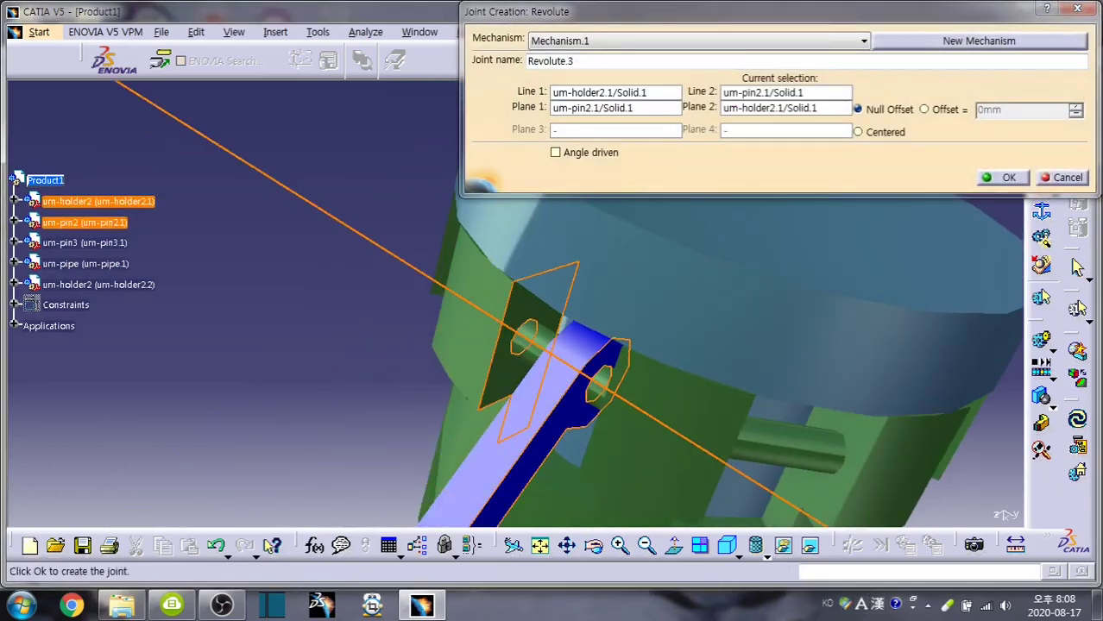
left_click(924, 110)
left_click(1001, 177)
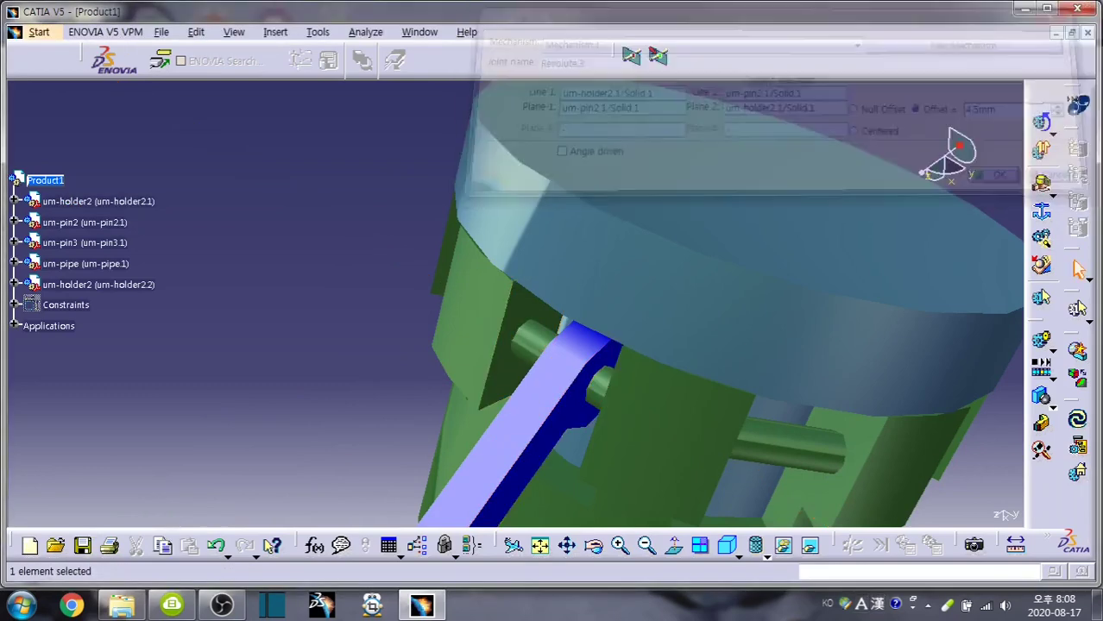
middle_click_drag(707, 328, 949, 224)
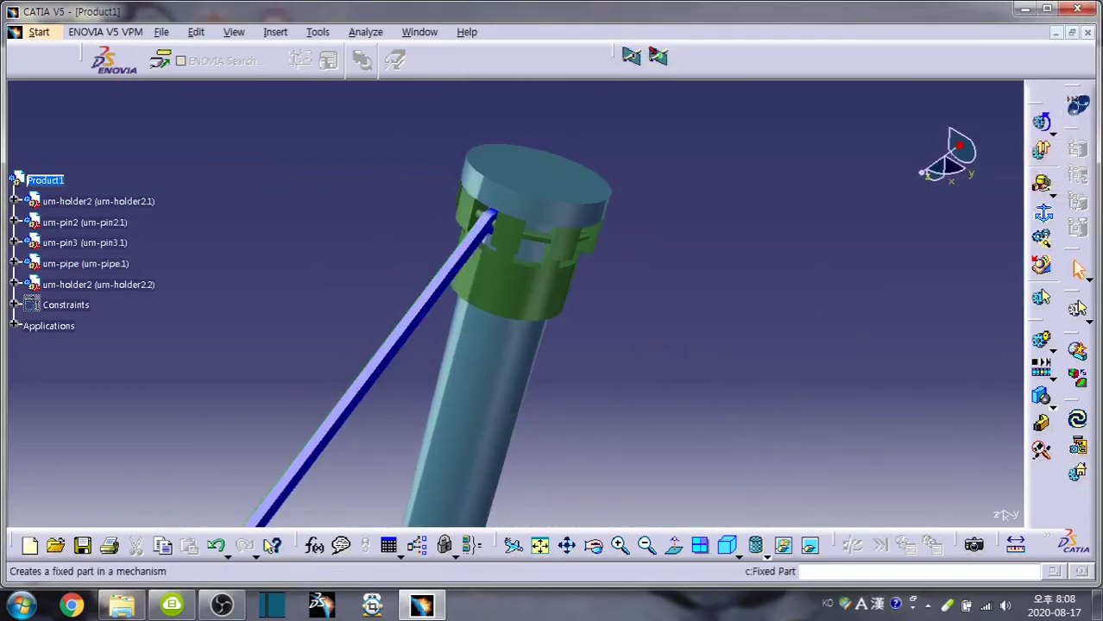
Lock the top holder um-holder2.1 to um-pipe with a rigid joint
left_click(1051, 218)
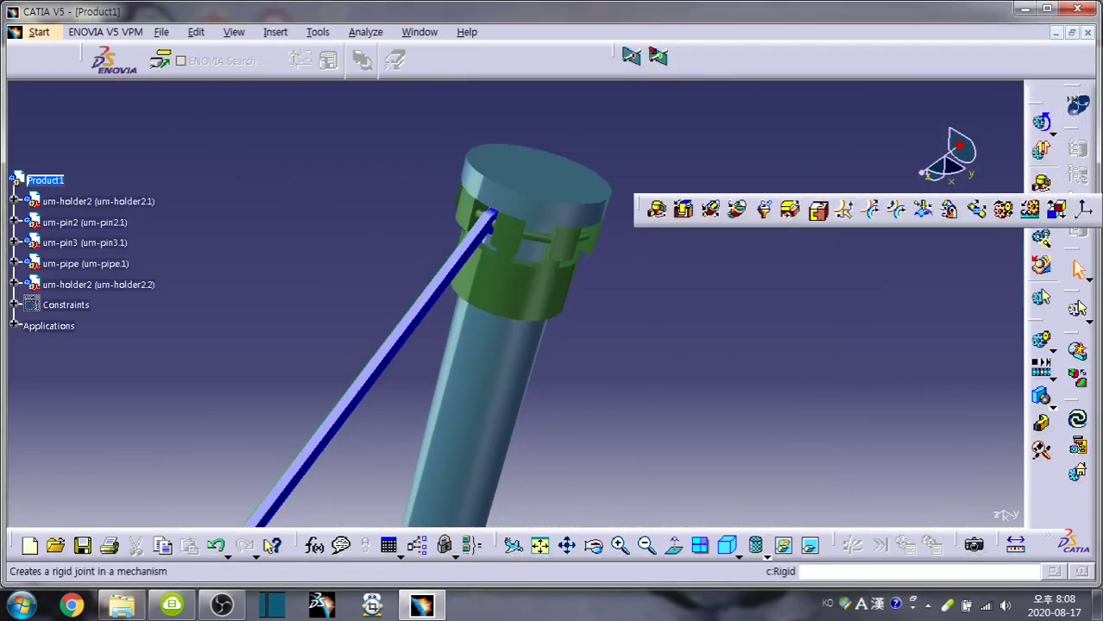
left_click(818, 208)
left_click(574, 259)
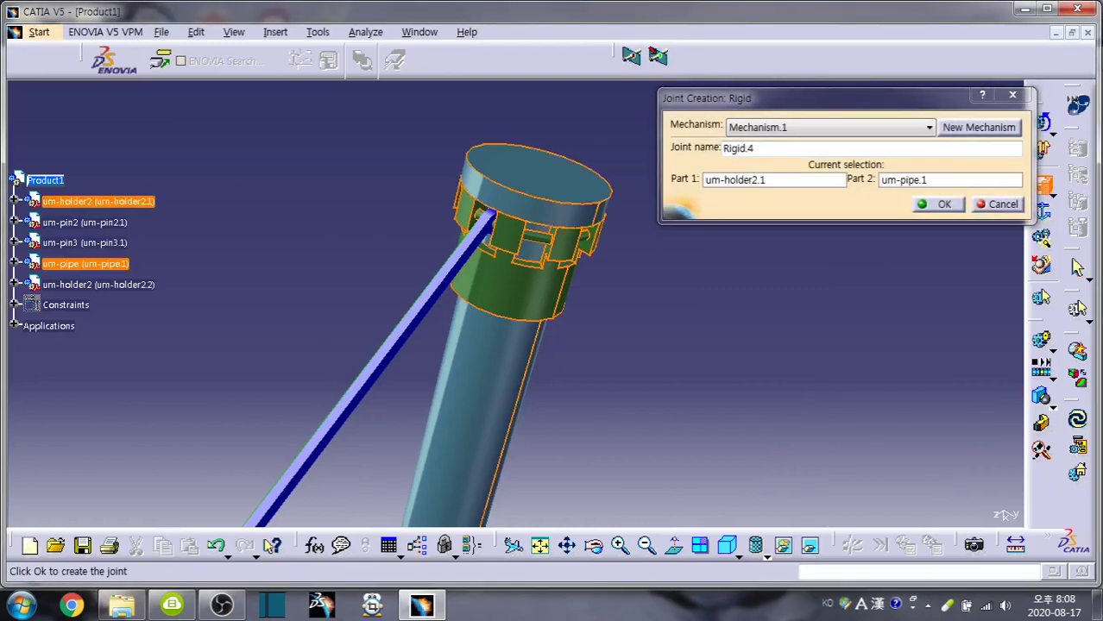
left_click(938, 204)
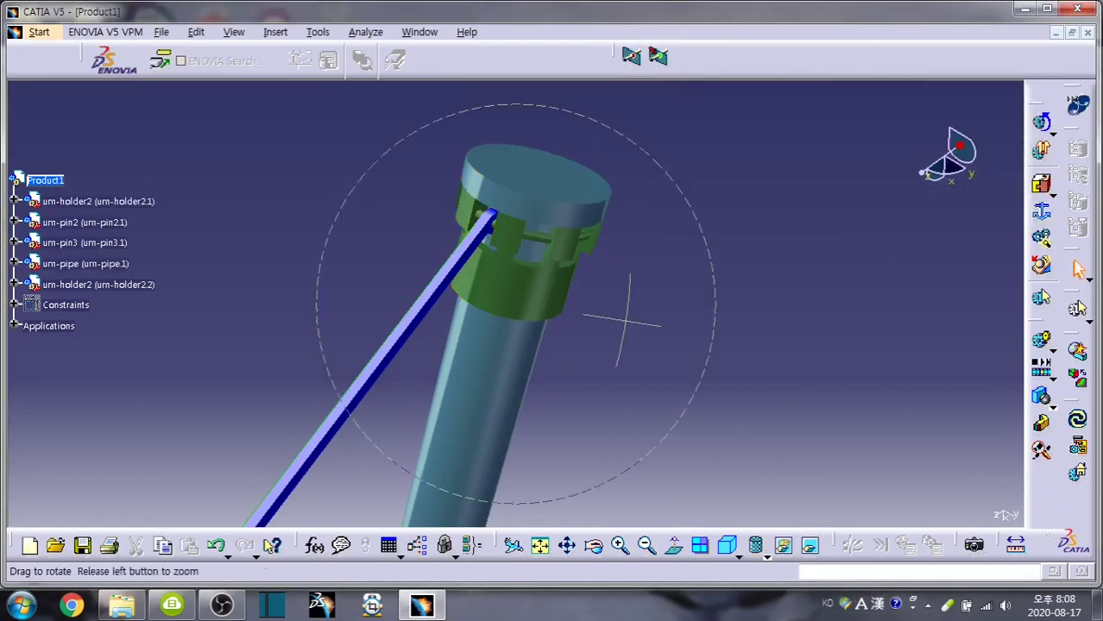
Link the lower holder um-holder2.2 axis to the pipe axis with length-driven joint Cylindrical.5
mouse_move(622, 321)
middle_mouse_down()
mouse_move(552, 284)
mouse_move(466, 354)
mouse_move(488, 278)
middle_mouse_up()
left_click(1041, 186)
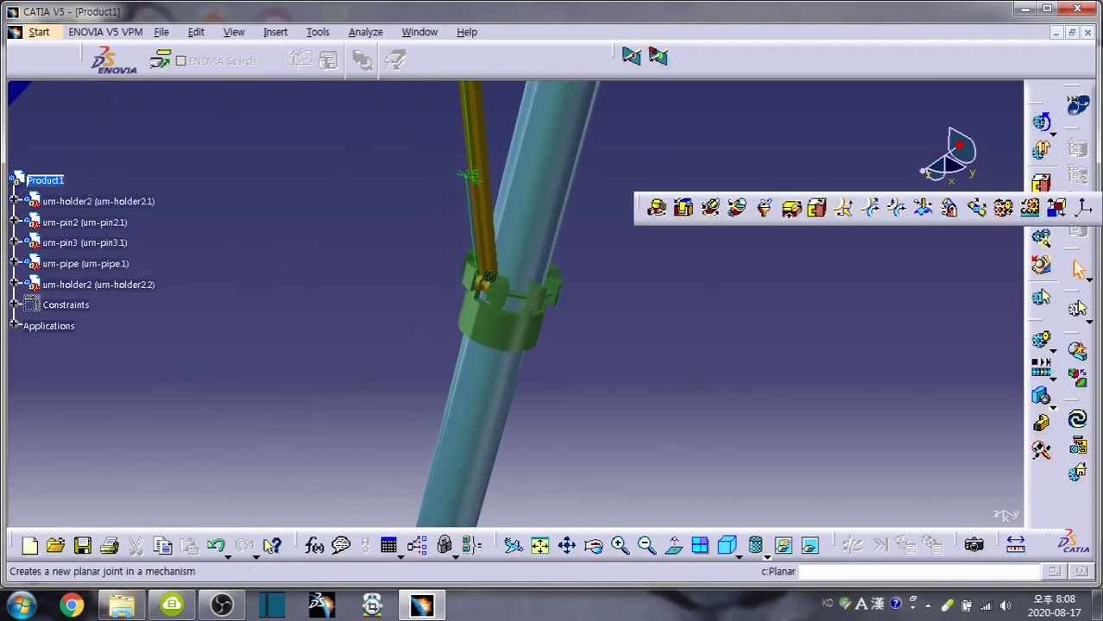
left_click(683, 208)
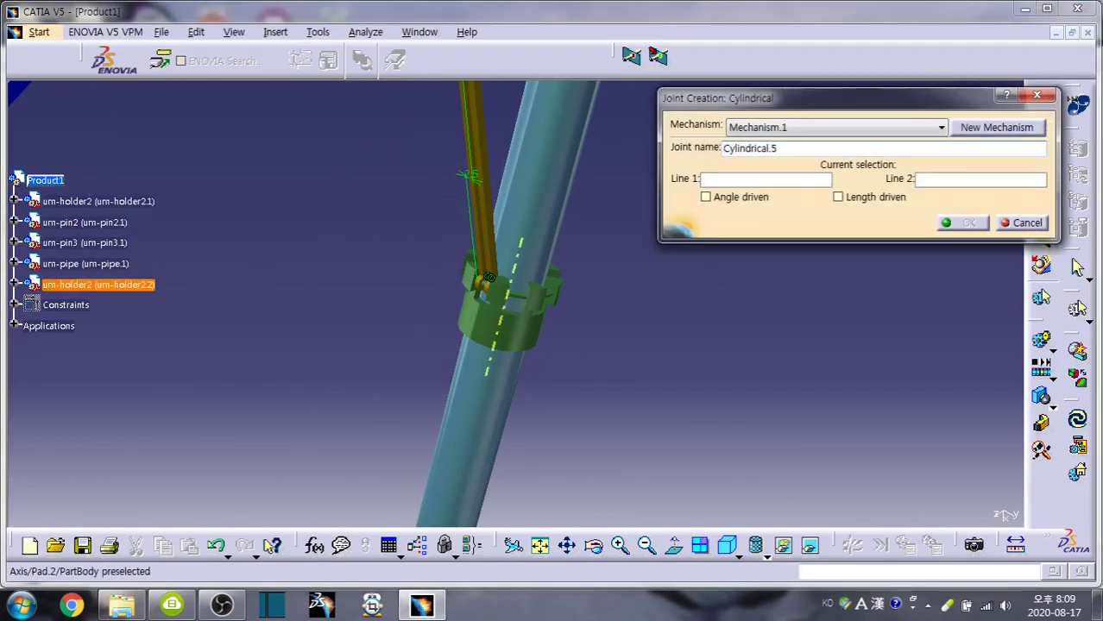
left_click(505, 307)
left_click(458, 495)
left_click(838, 197)
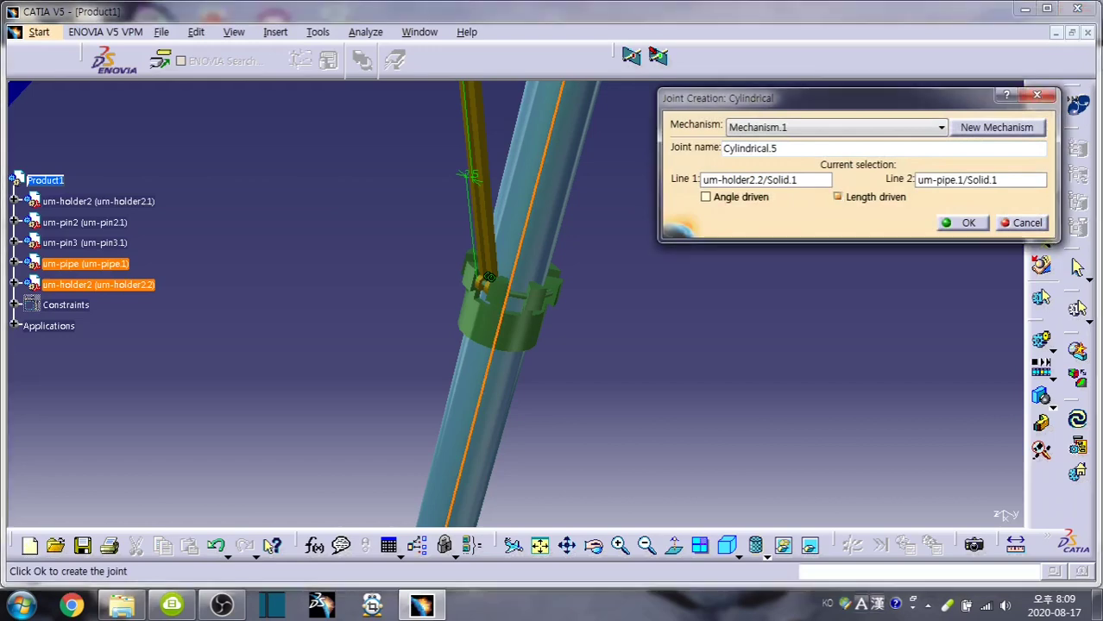
left_click(964, 223)
left_click(621, 337)
mouse_move(621, 336)
middle_mouse_down()
mouse_move(617, 259)
mouse_move(604, 285)
middle_mouse_up()
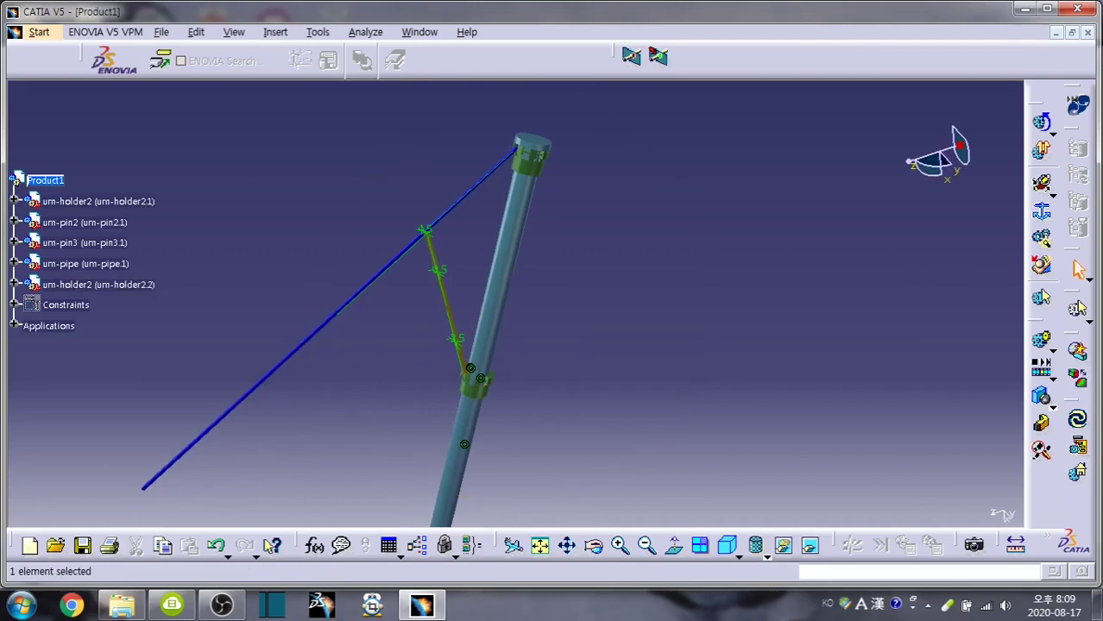
Start a simulation of Mechanism.1, reset it, and widen the Command.1 slider range to -200..70
left_click(1077, 308)
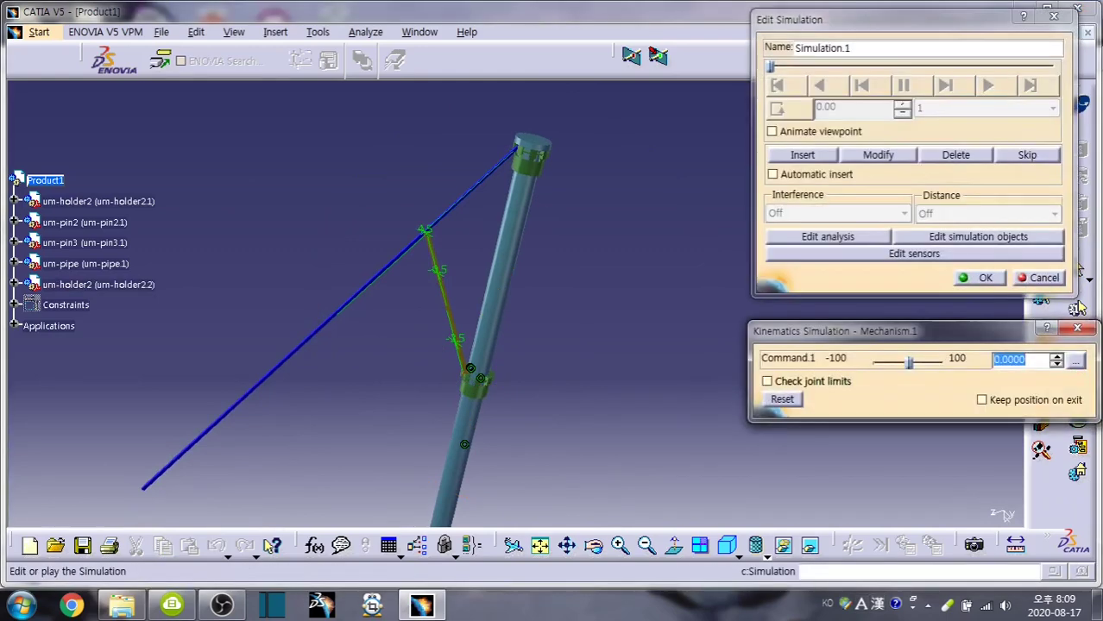
key("alt+r")
key("Tab")
key("Home")
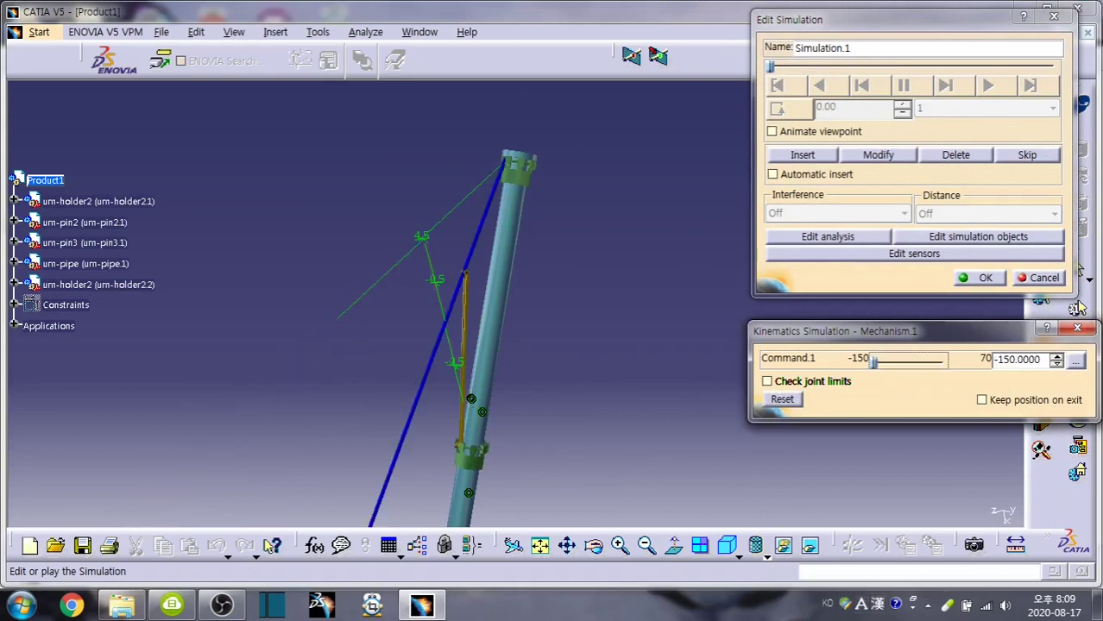
key("Tab")
key("Tab")
key("space")
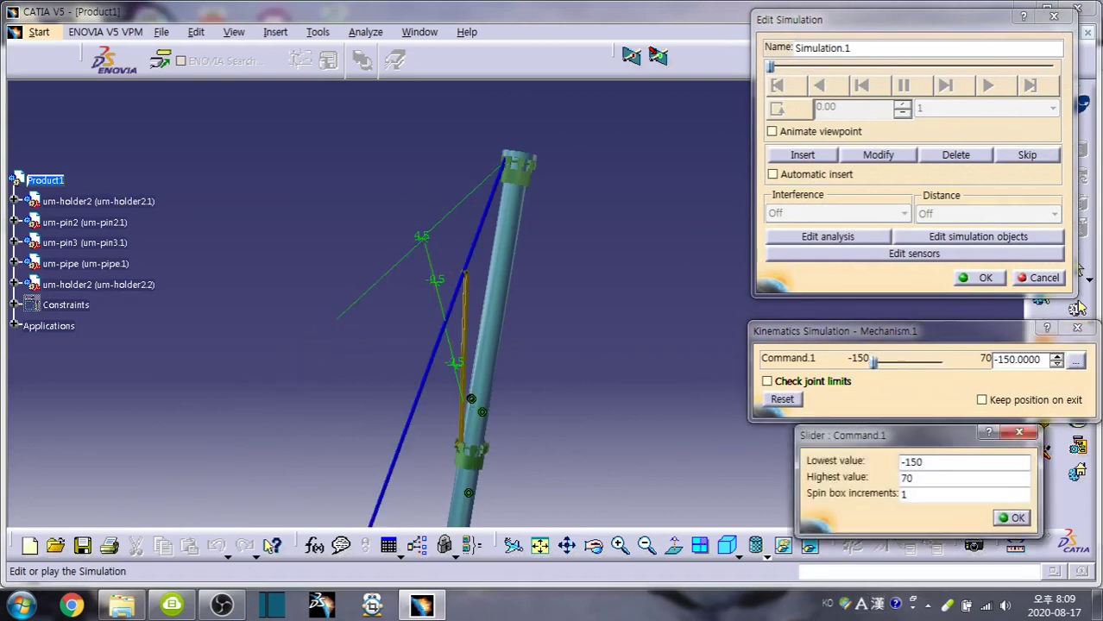
key("Return")
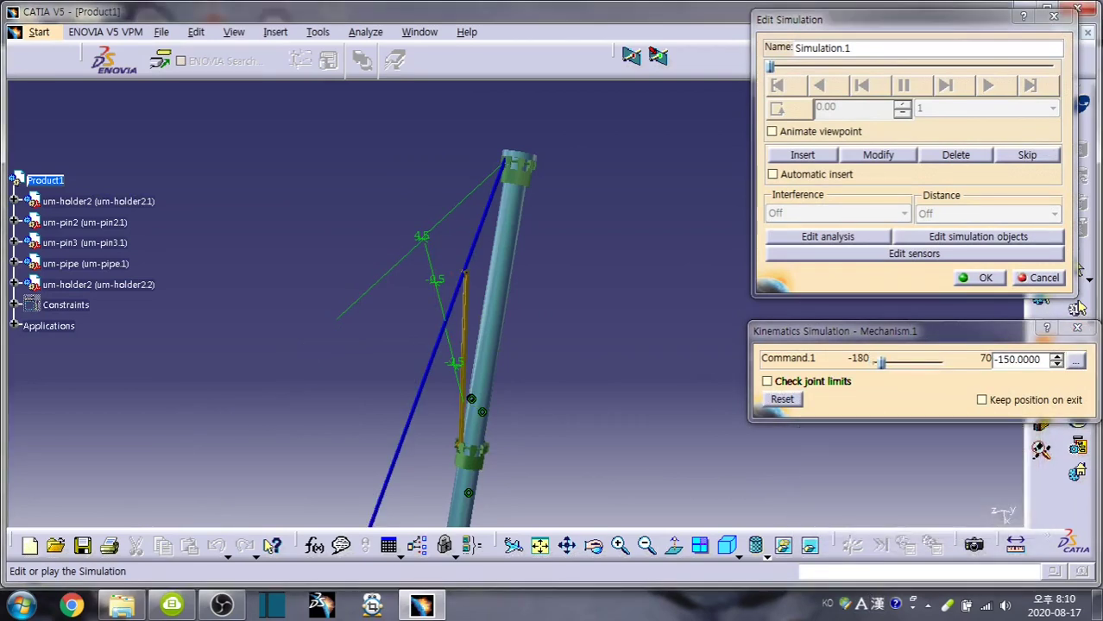
key("Page_Up")
key("Page_Up")
key("Page_Up")
key("Page_Up")
key("Left")
Fold the rib toward the pipe and set the slider minimum to -39
key("Left")
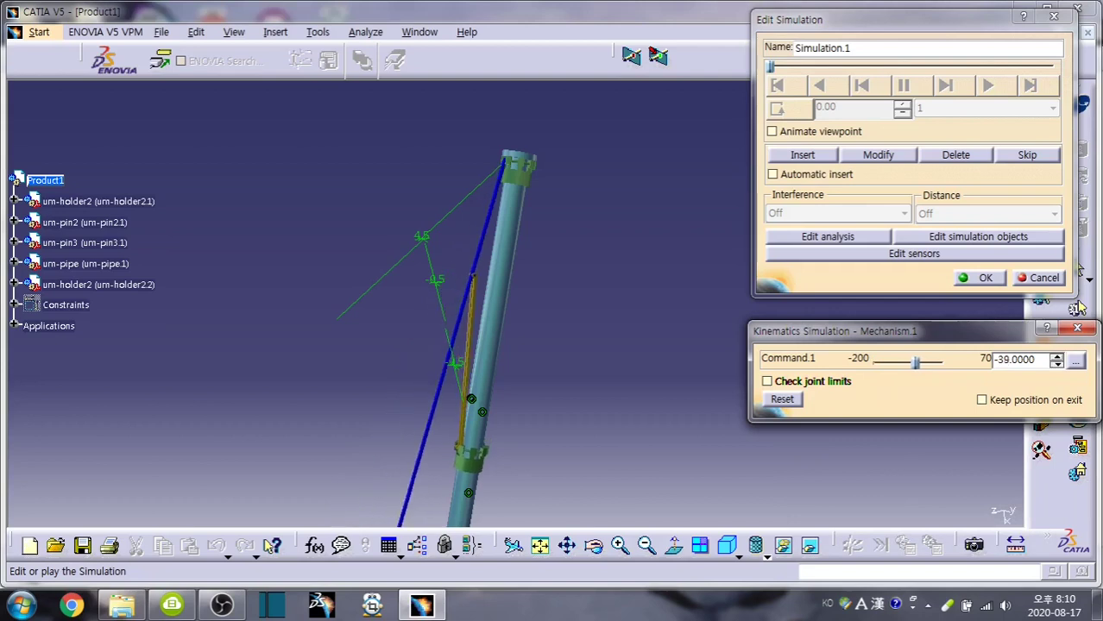
key("Left")
key("Right")
key("Left")
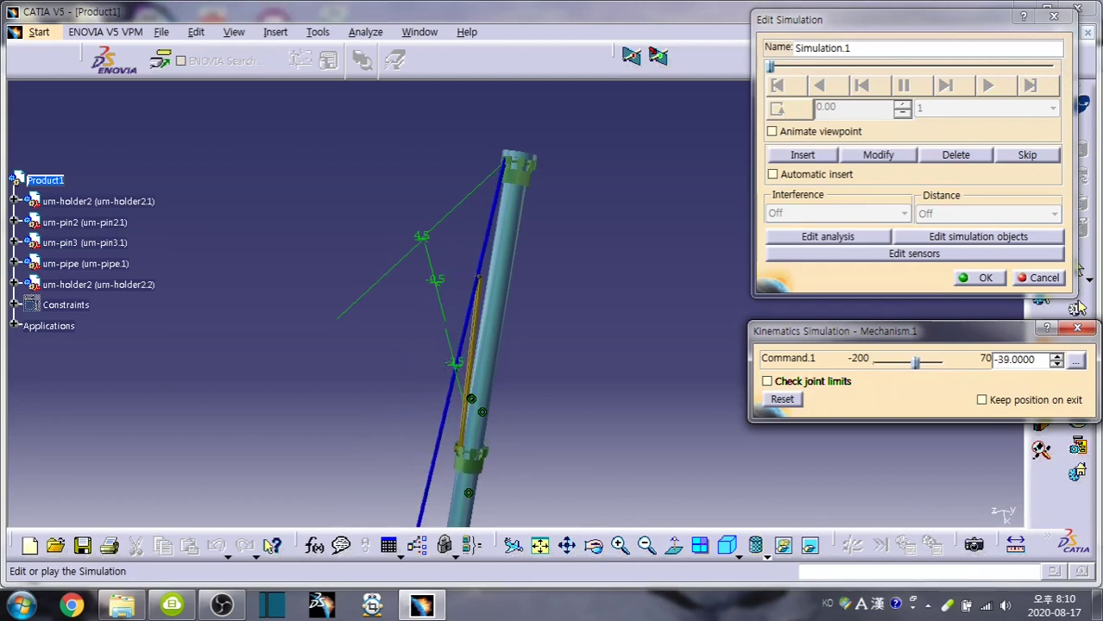
left_click(1075, 360)
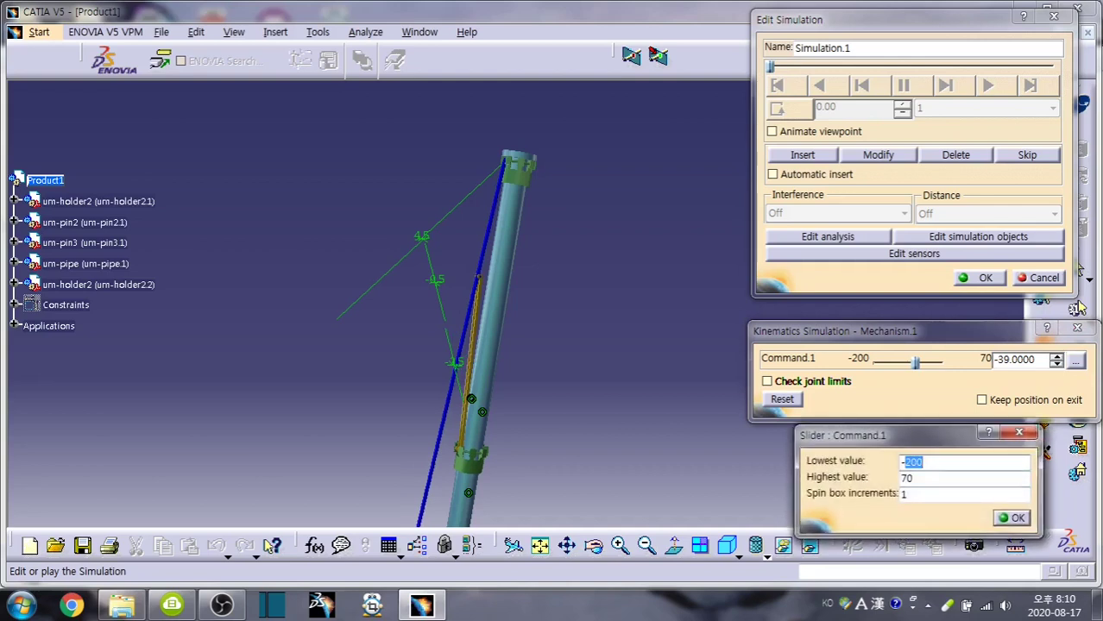
key("Return")
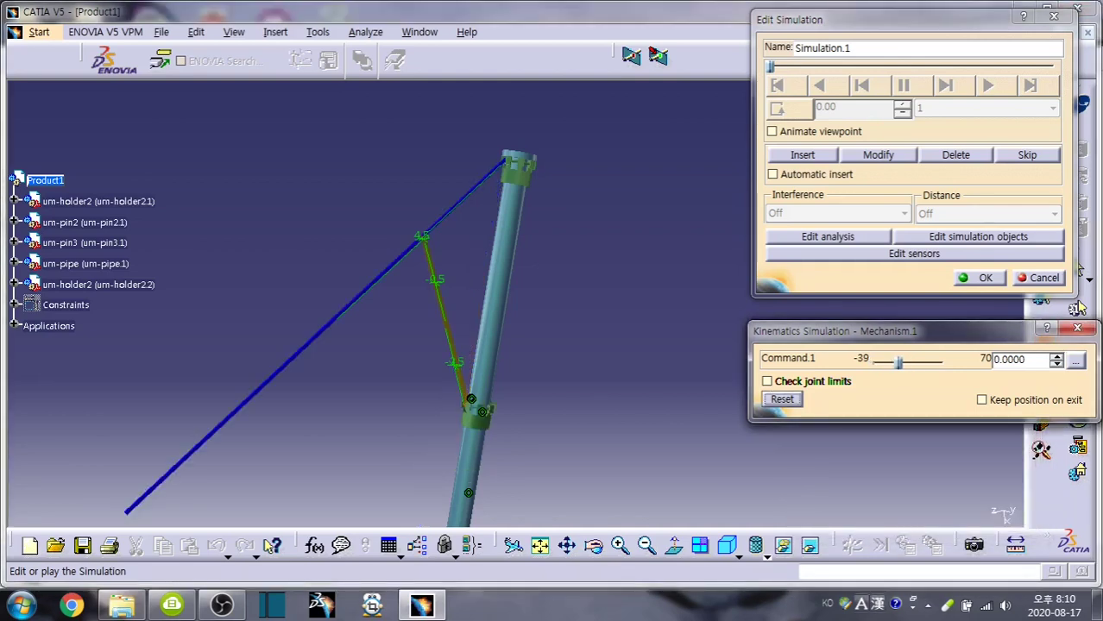
Record poses at Command.1 values 70 and -39 and replay them in 0.01 steps
key("End")
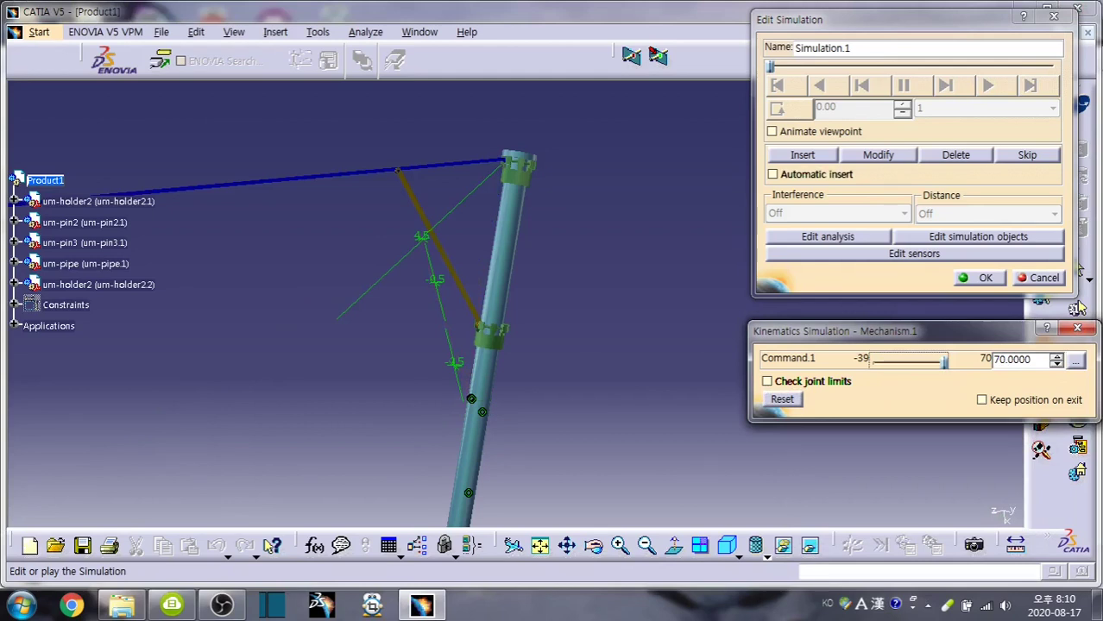
key("alt+i")
key("Home")
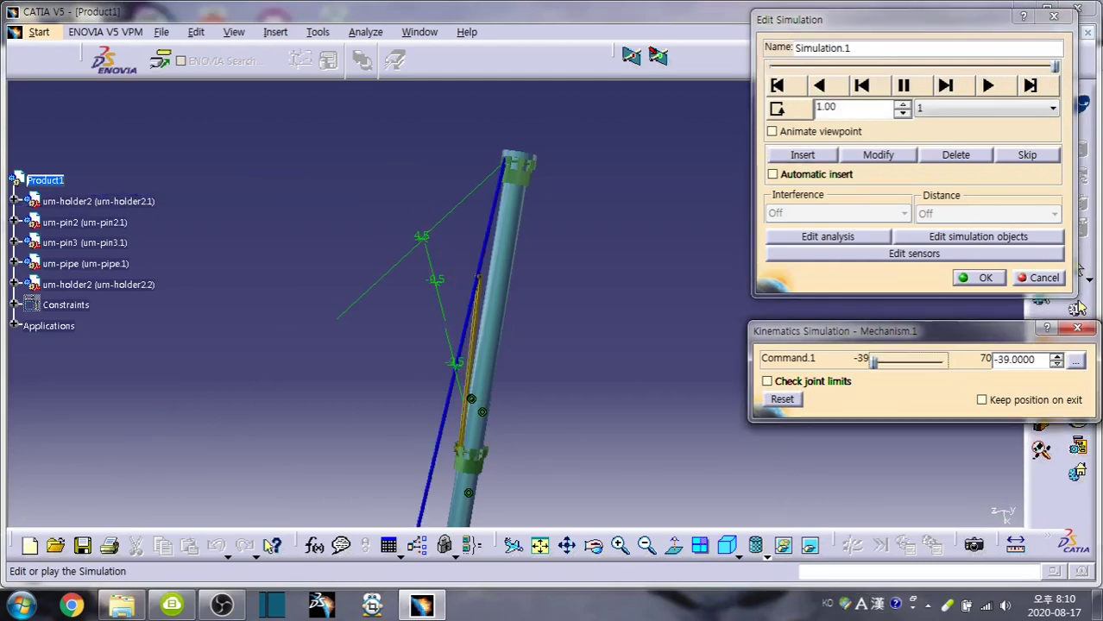
key("alt+i")
key("alt+Down")
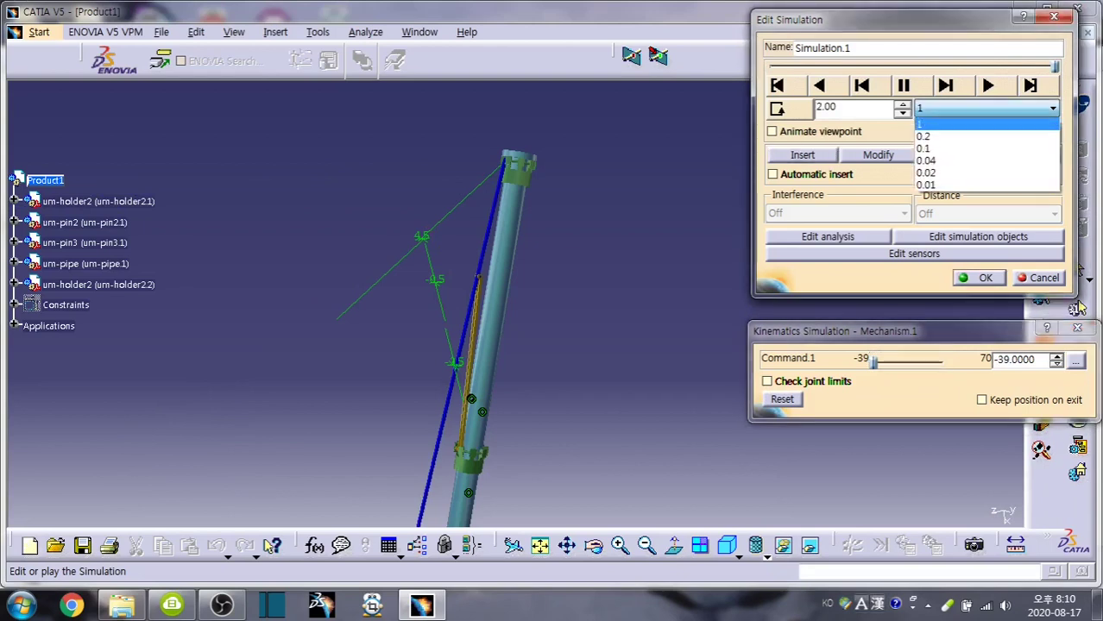
key("End")
key("Return")
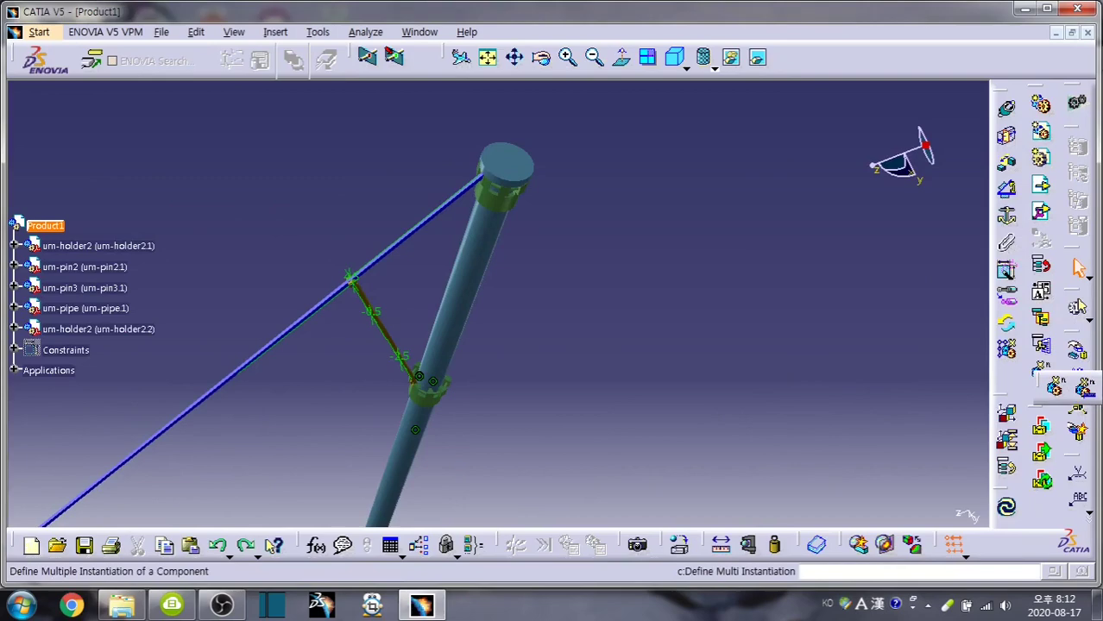
Make seven copies of um-pin2 spaced 20mm apart
left_click(1006, 134)
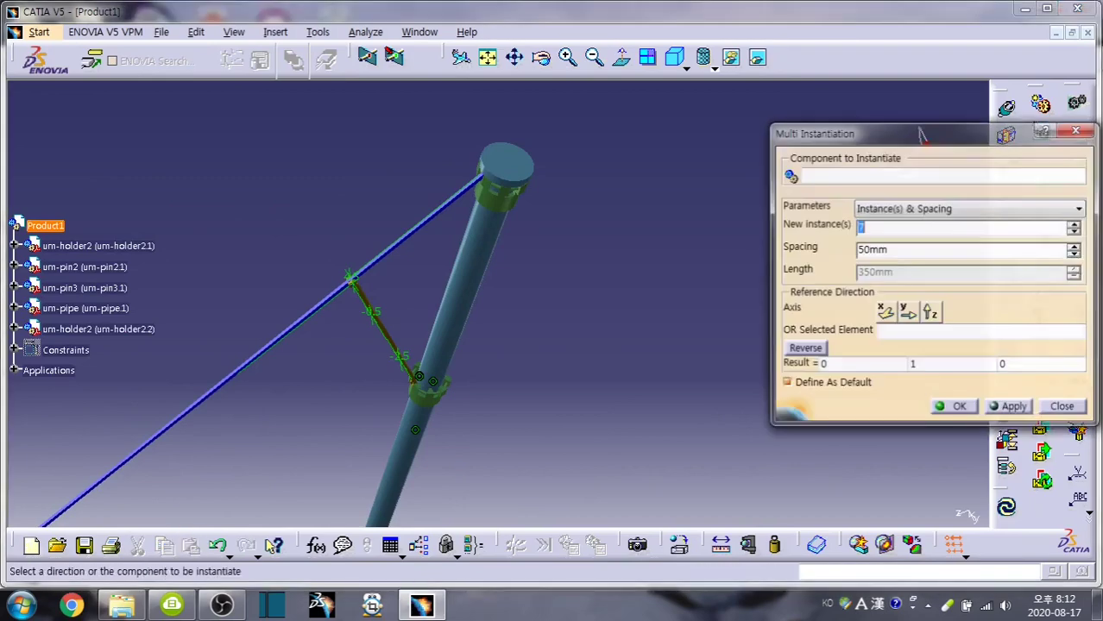
left_click(84, 267)
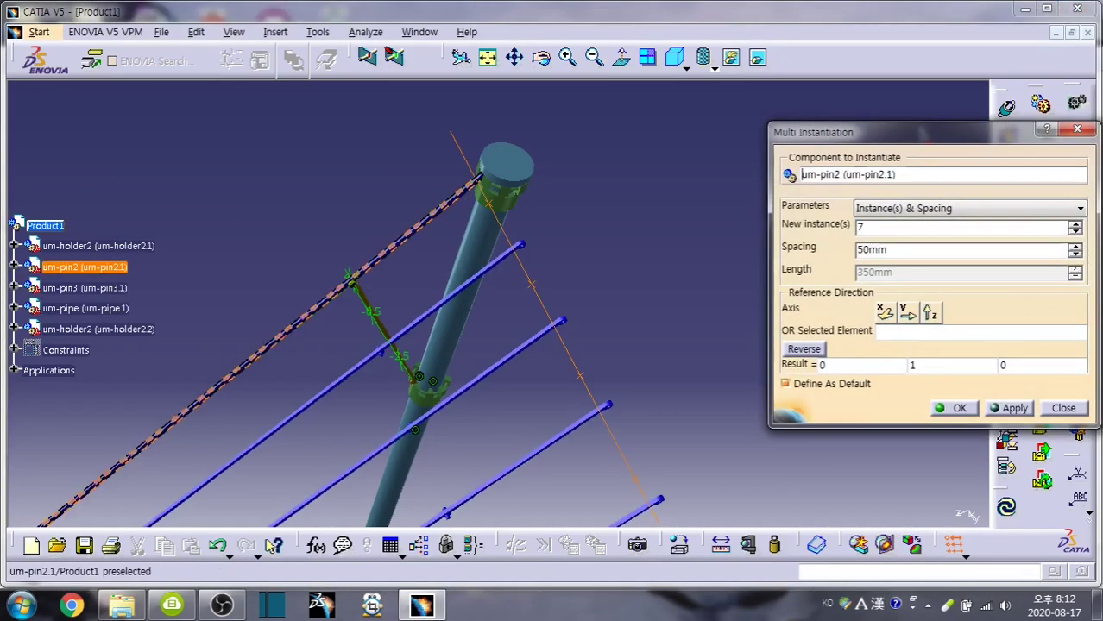
left_click(859, 249)
type("20")
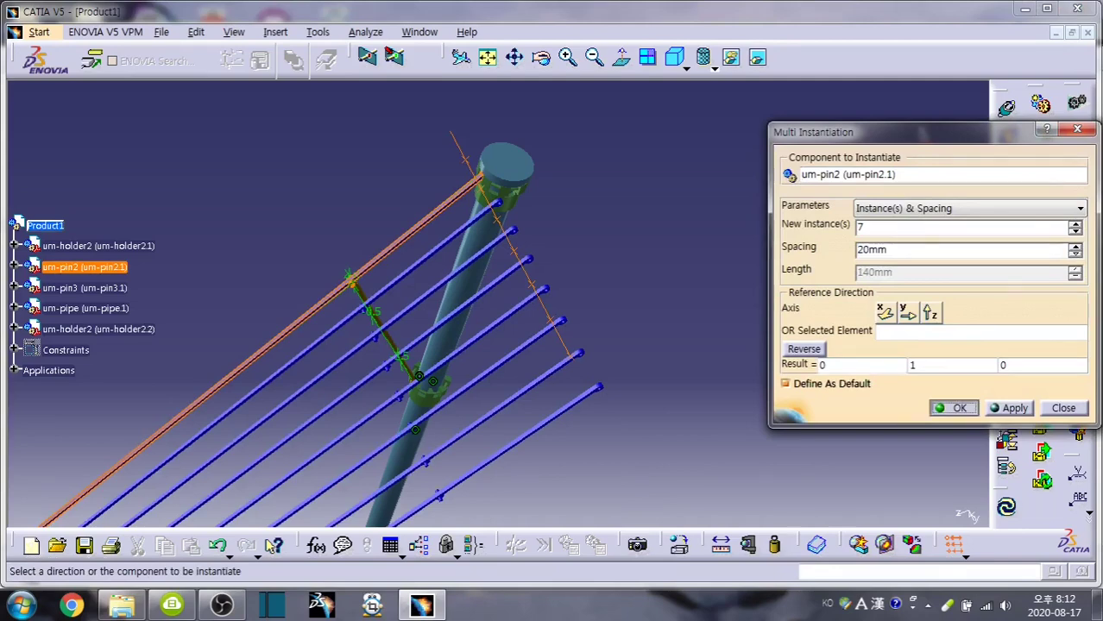
left_click(957, 408)
Make multiple copies of um-pin3 the same way and zoom in on a holder's pin
left_click(1041, 372)
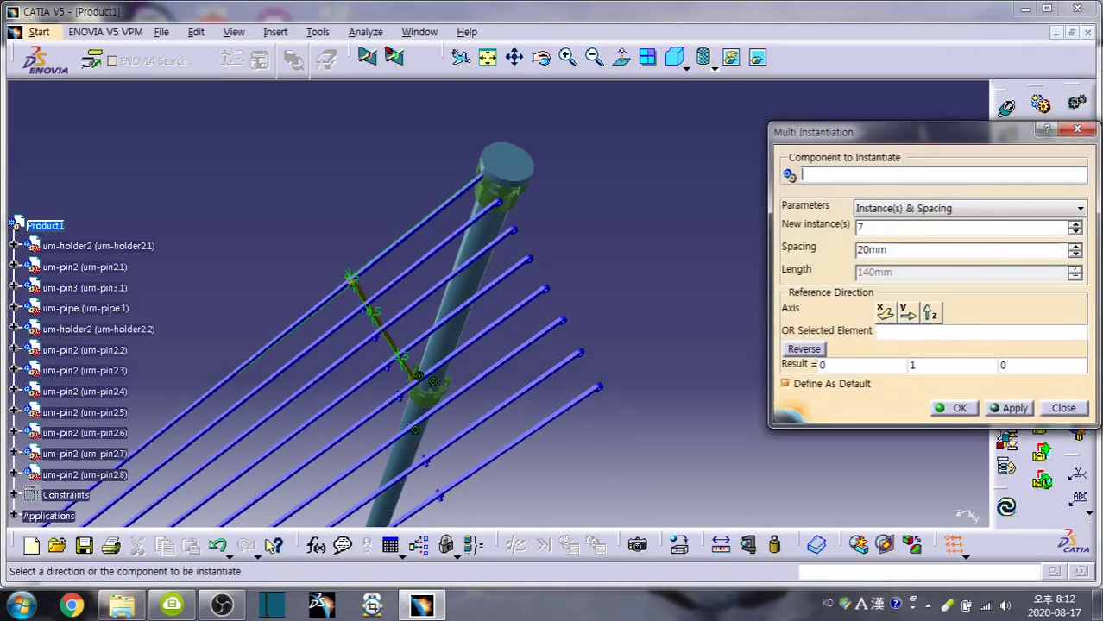
left_click(84, 287)
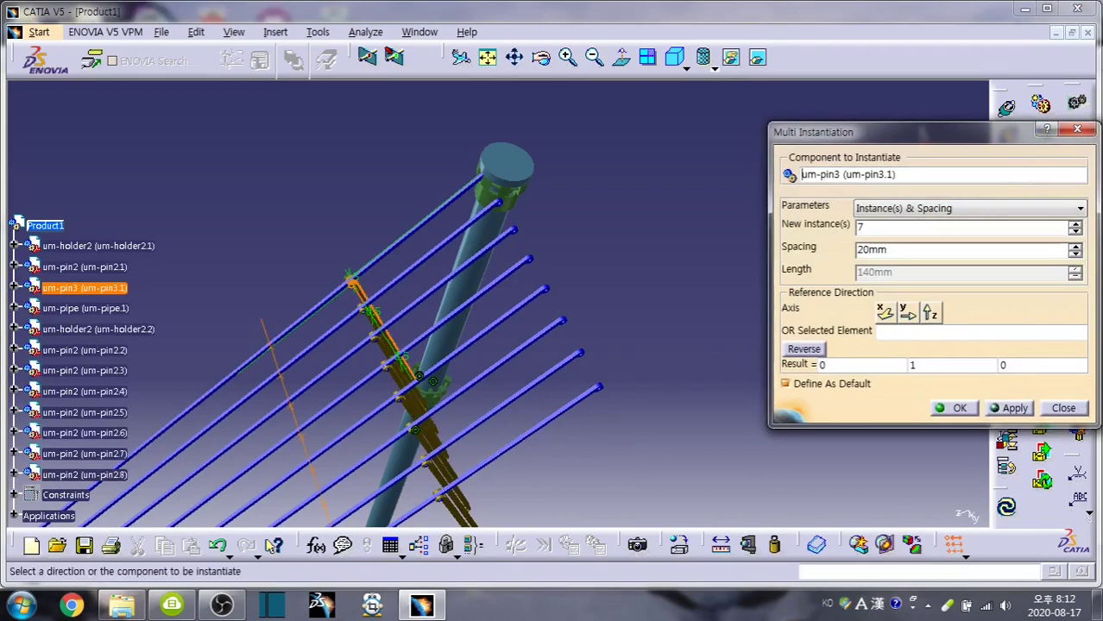
left_click(958, 408)
middle_click_drag(449, 345, 414, 362)
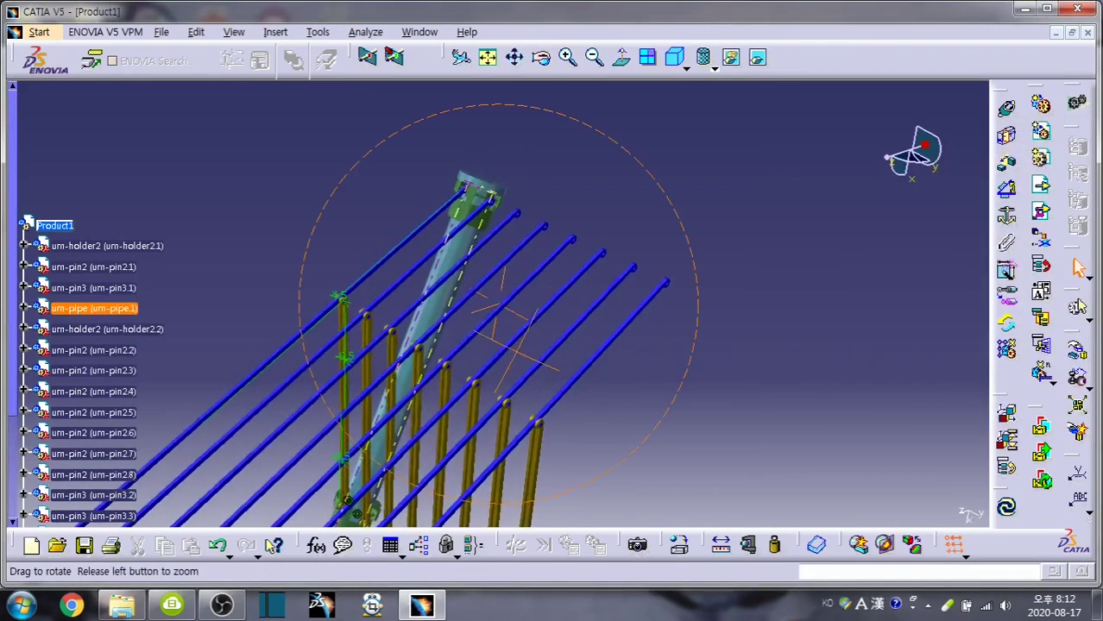
middle_click_drag(501, 345, 500, 258)
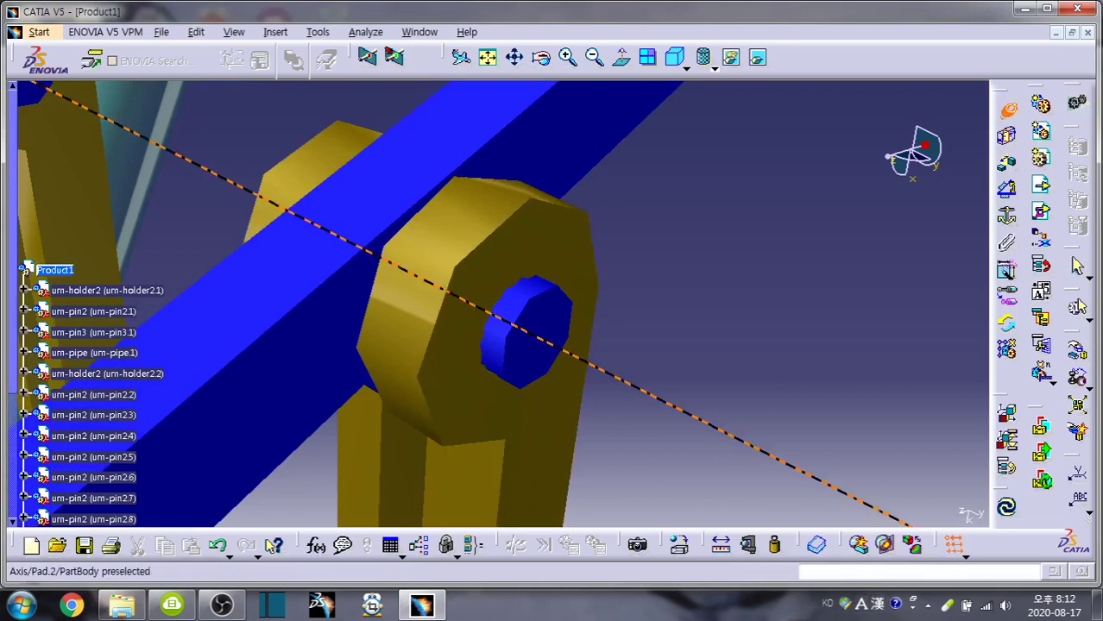
Make the um-pin2.8 pin axis coincide with its holder, then orbit around the shaft to check it
left_click(517, 326)
left_click(496, 308)
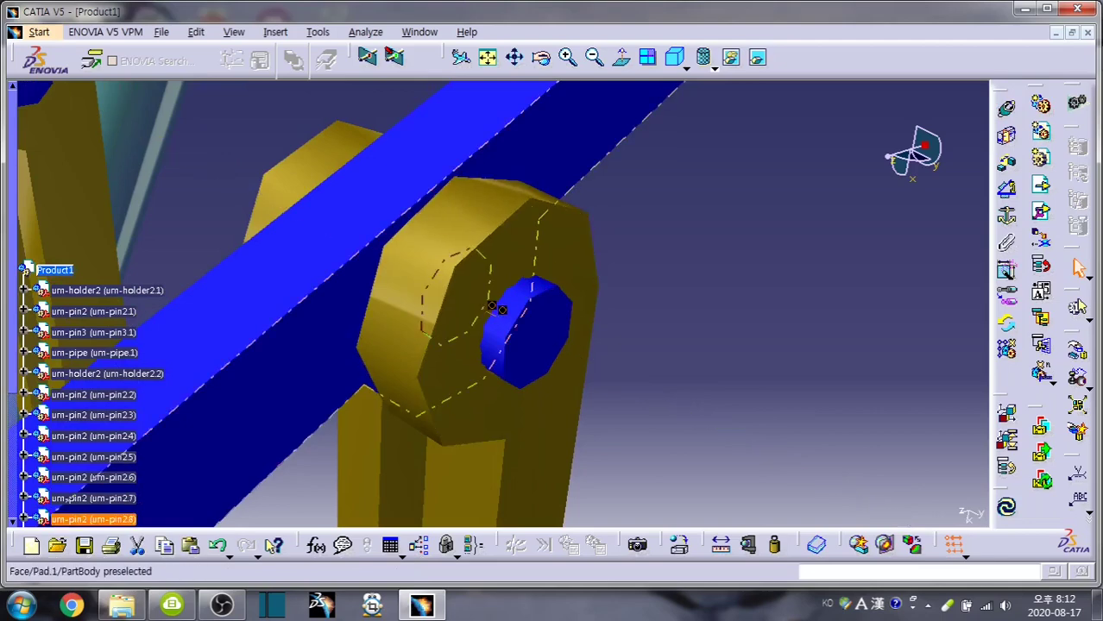
left_click(496, 308)
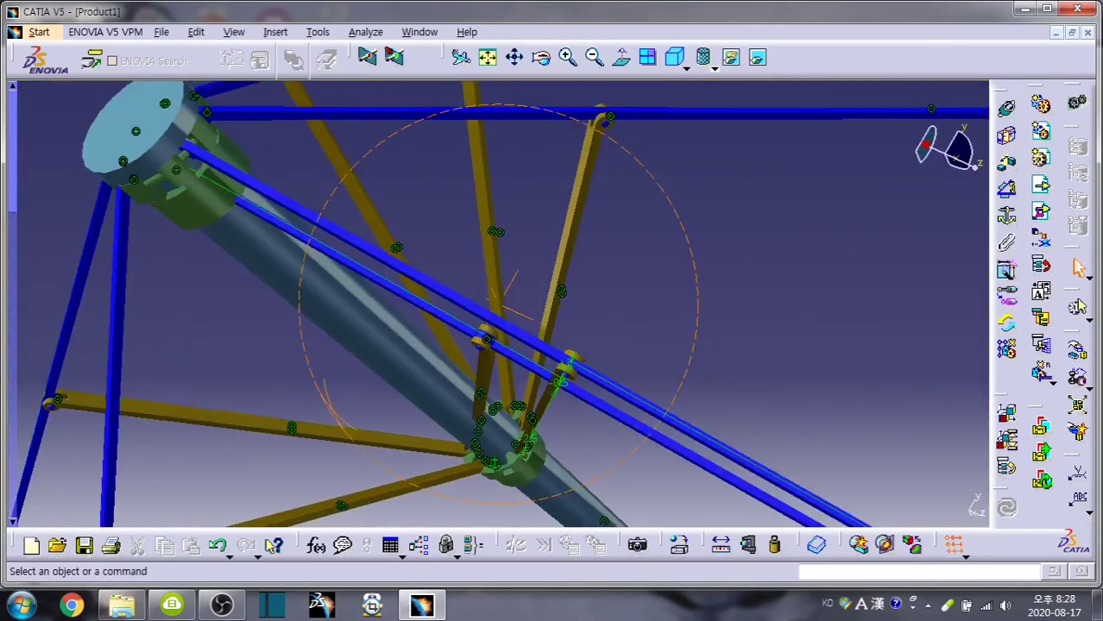
mouse_move(509, 293)
middle_mouse_down()
mouse_move(442, 404)
mouse_move(592, 363)
middle_mouse_up()
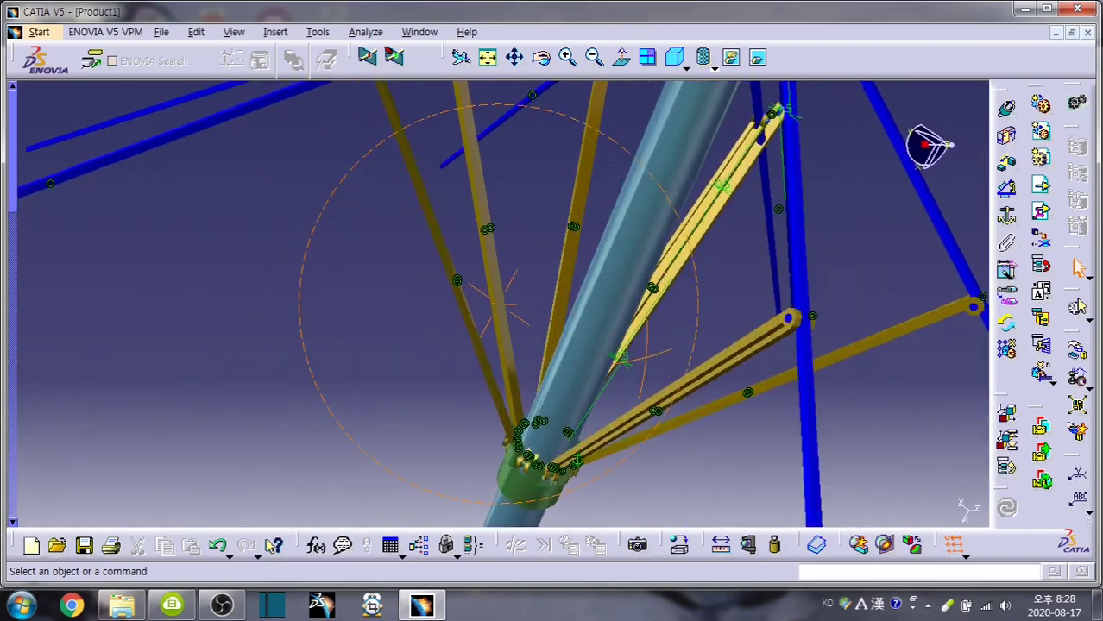
middle_click_drag(592, 362, 569, 328)
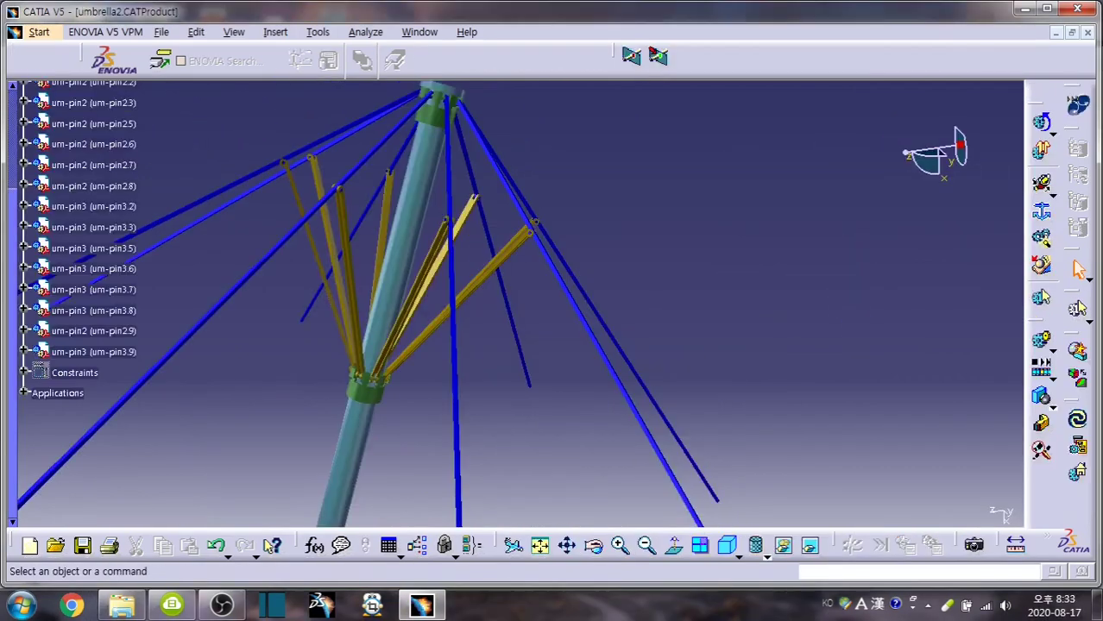
Expand the assembly Constraints and inspect Coincidence.58 without changing it
left_click(23, 372)
scroll(130, 302, "down", 3)
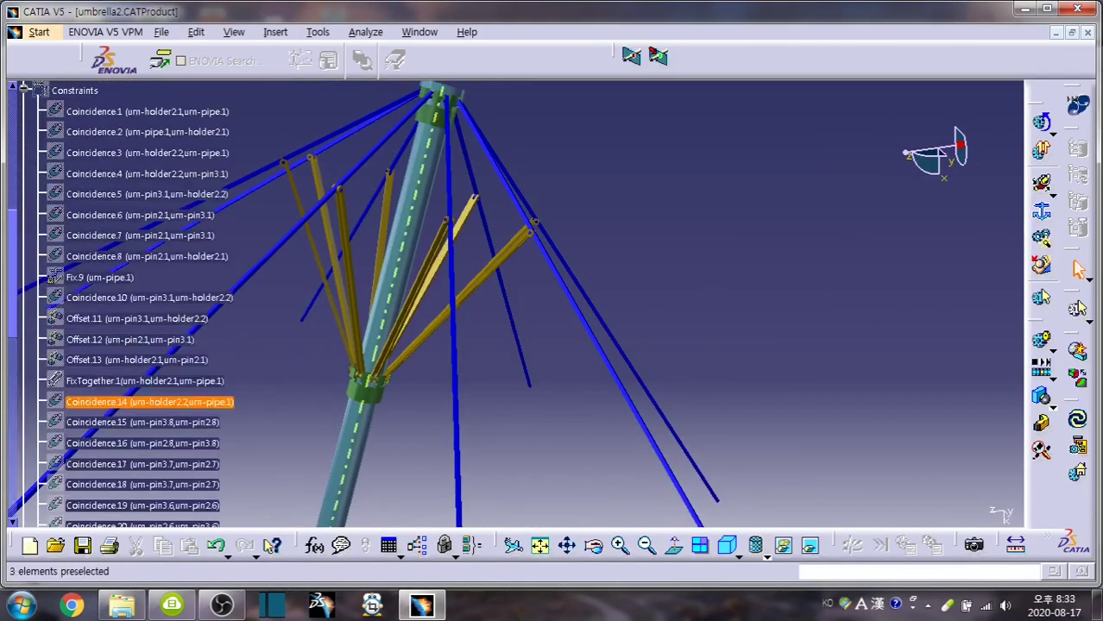
scroll(129, 302, "down", 2)
scroll(129, 302, "down", 2)
scroll(130, 301, "down", 2)
scroll(130, 302, "down", 2)
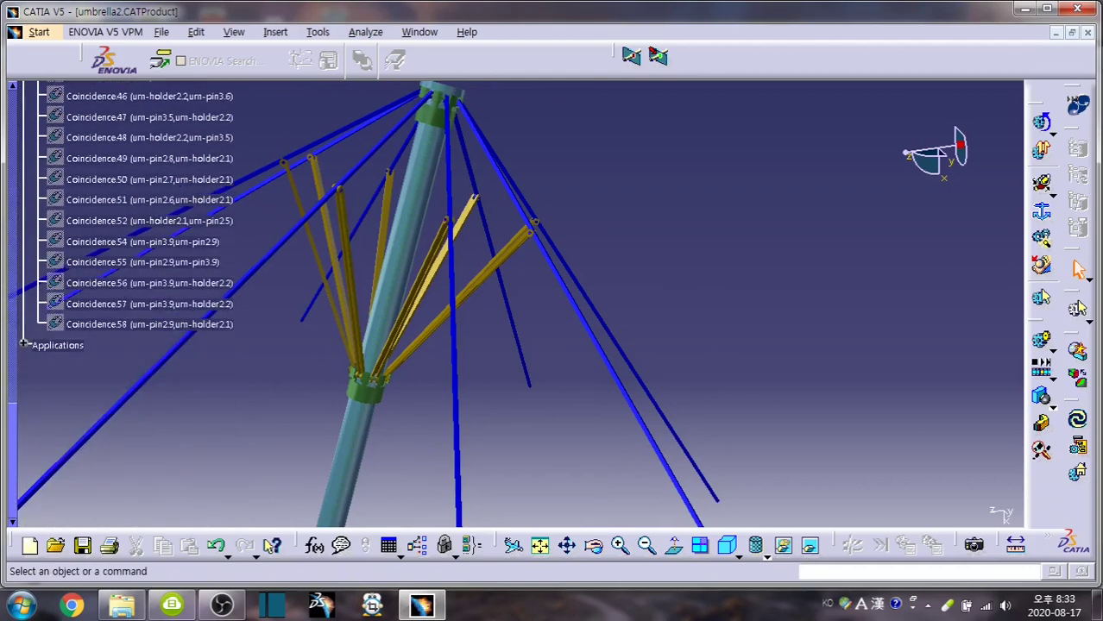
double_click(147, 324)
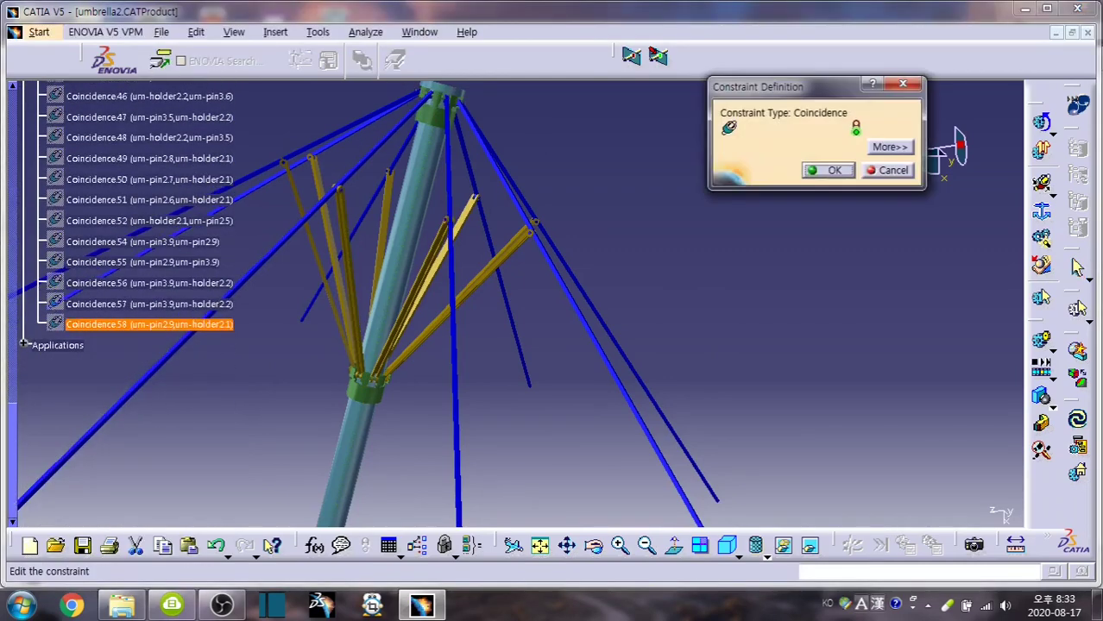
key("Return")
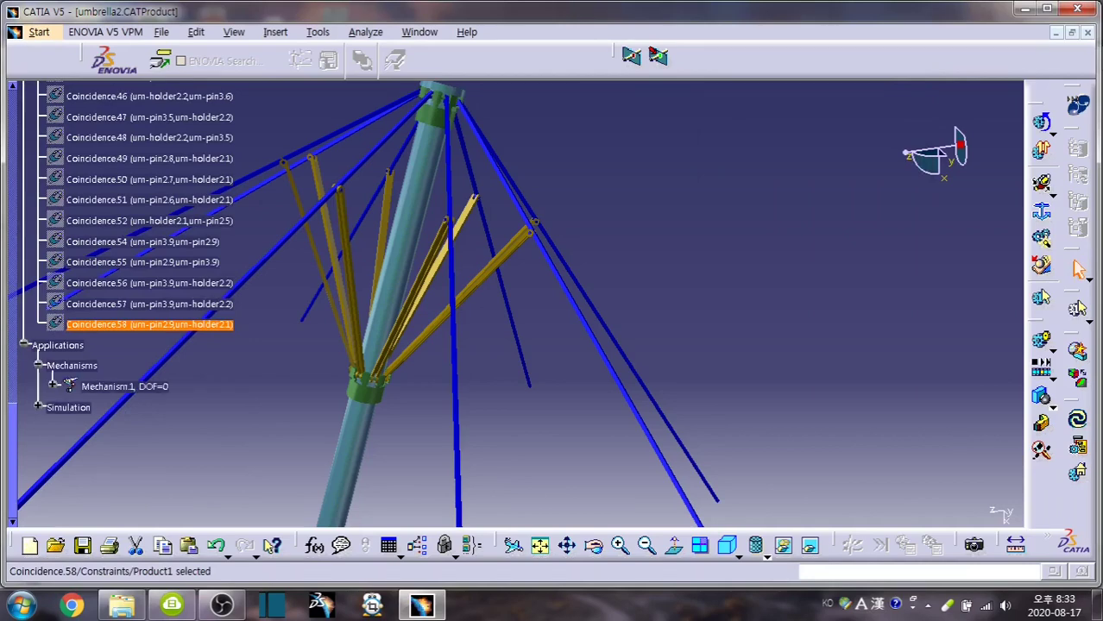
Expand Mechanism.1 to list its joints Revolute.1–3, Rigid.4 and Cylindrical.5
left_click(54, 381)
right_click(68, 511)
left_click(124, 347)
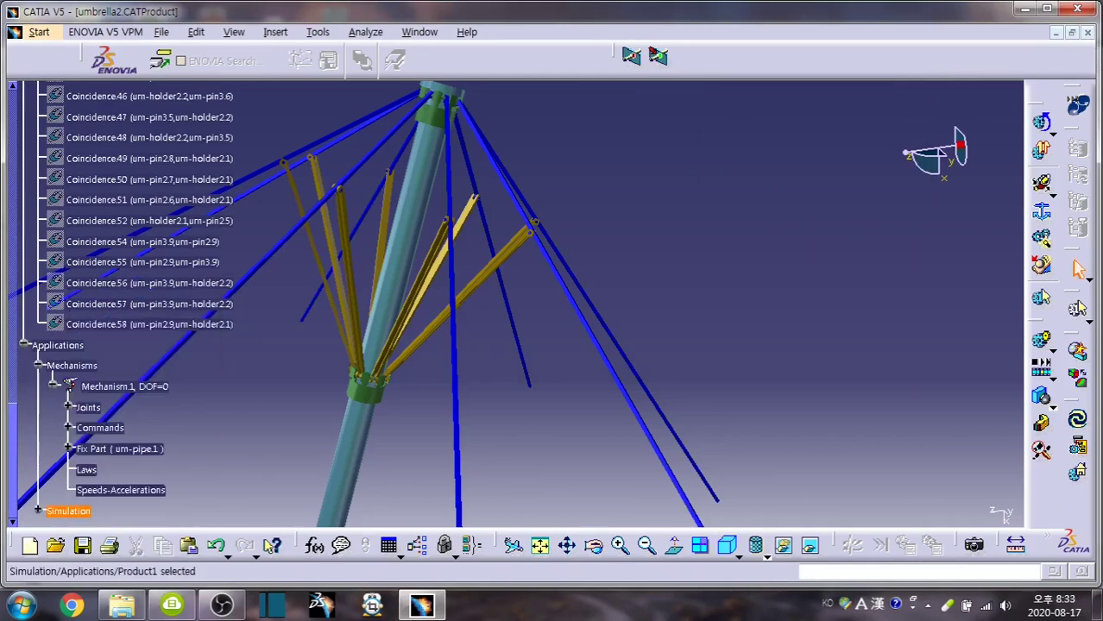
right_click(68, 511)
key("Escape")
left_click(69, 407)
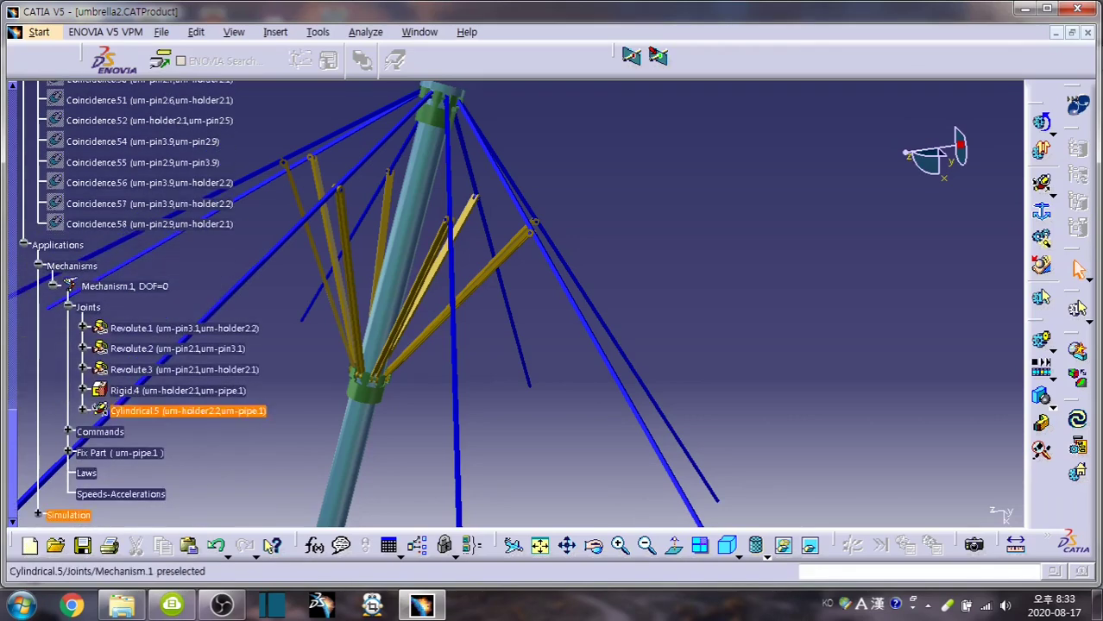
Inspect Revolute.3 between um-pin2.1 and um-holder2.1, then close its definition unchanged
key("Escape")
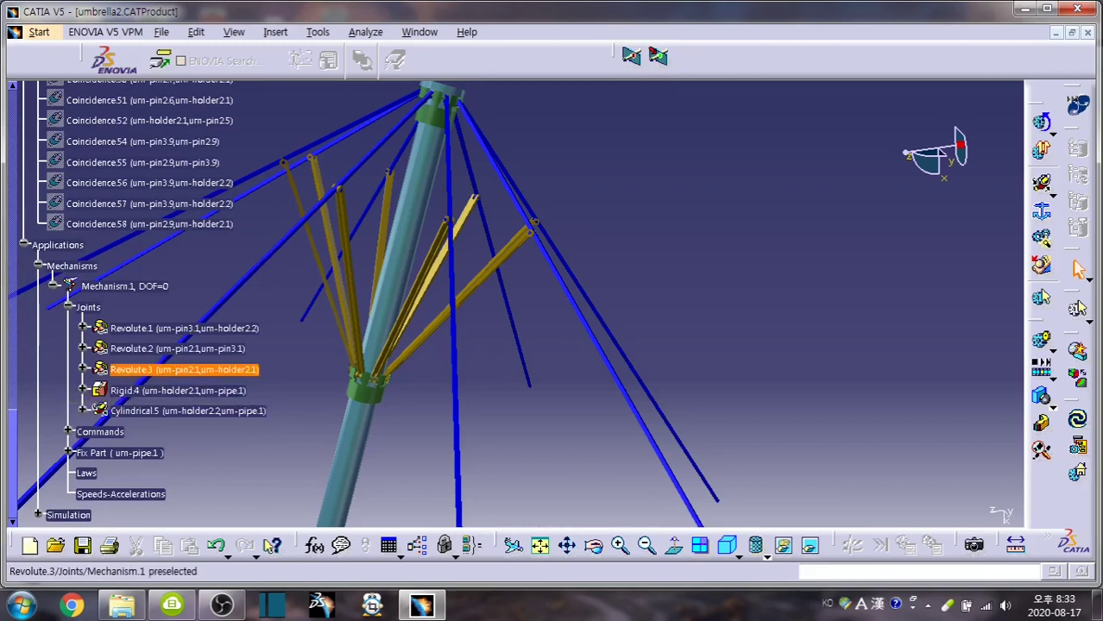
double_click(184, 370)
mouse_move(516, 302)
middle_mouse_down()
mouse_move(570, 315)
mouse_move(570, 258)
mouse_move(517, 328)
mouse_move(518, 307)
middle_mouse_up()
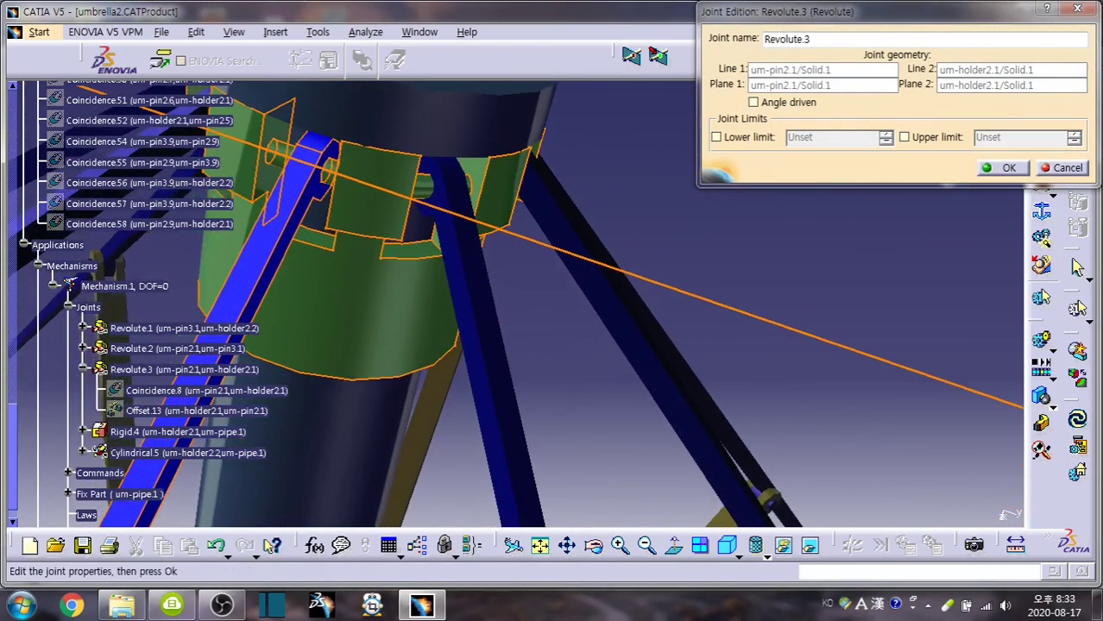
key("Return")
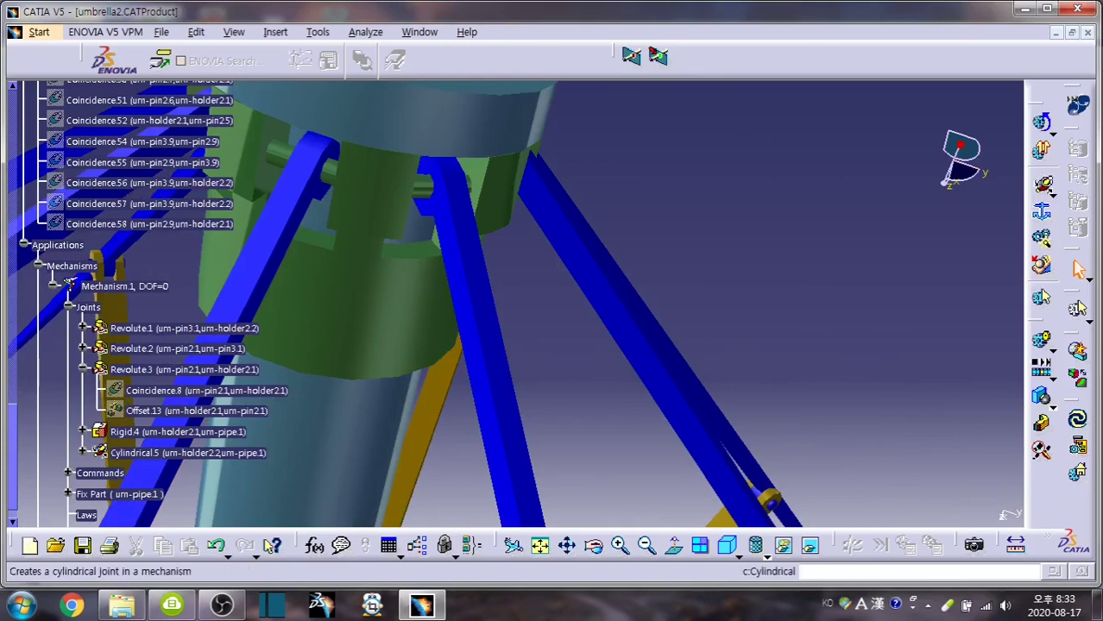
Join um-pin2.2 to um-holder2.1 with a revolute joint offset -3.5mm
left_click(1052, 189)
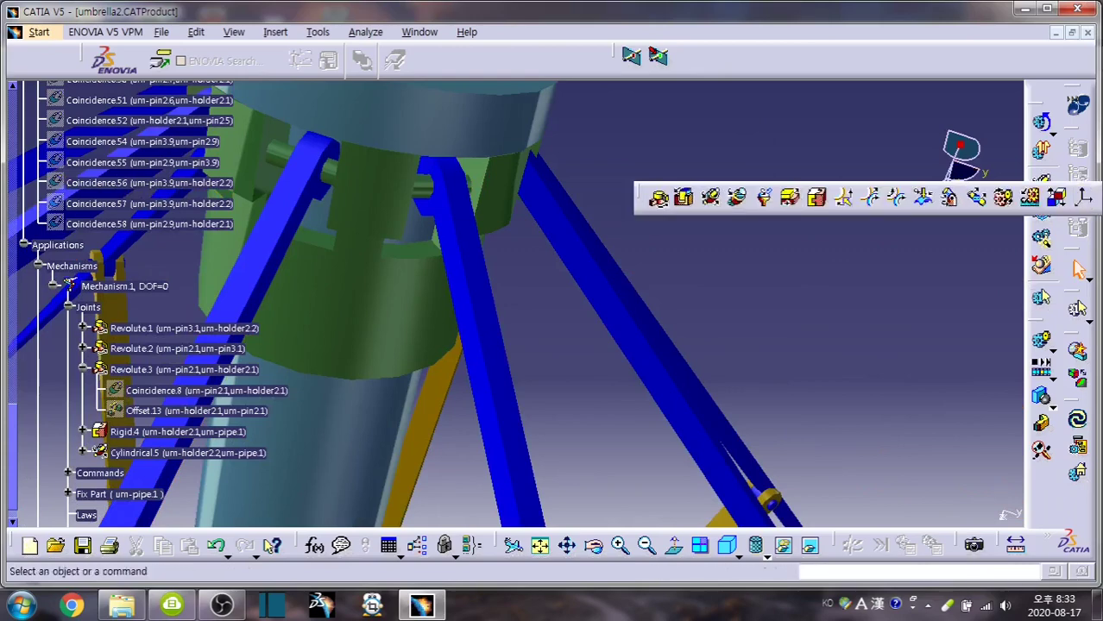
left_click(657, 198)
middle_click_drag(552, 345, 341, 315)
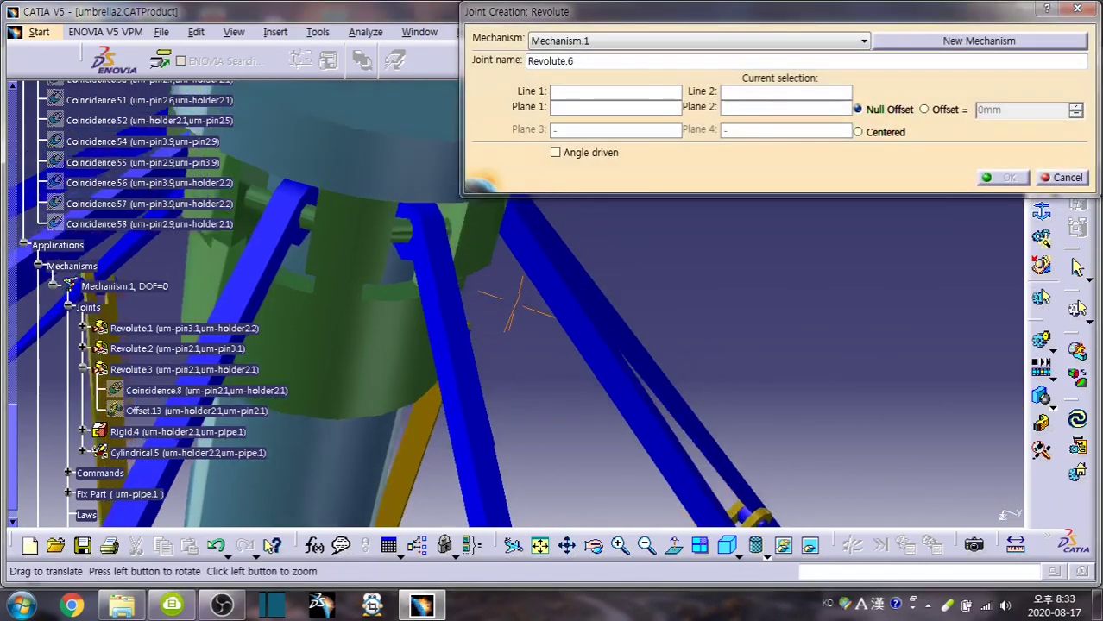
left_click(341, 317)
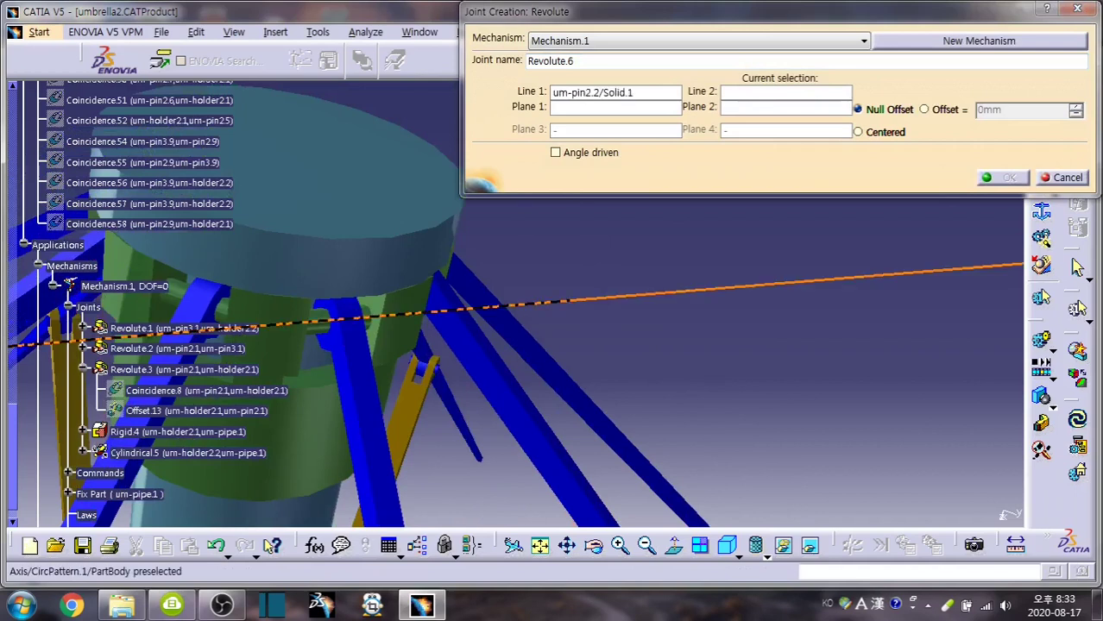
left_click(326, 318)
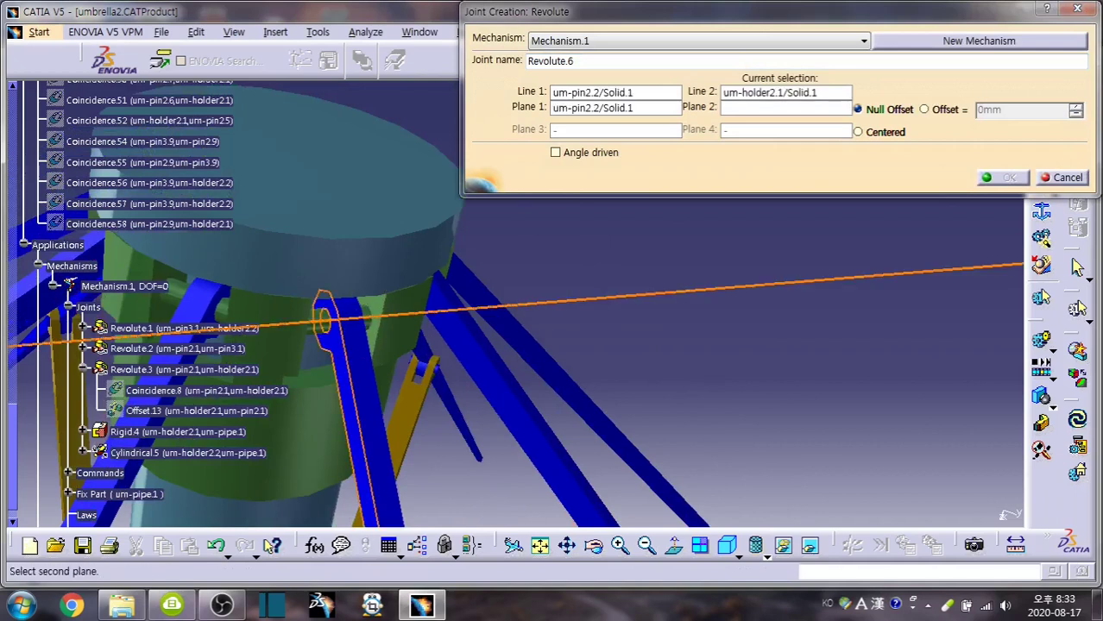
left_click(366, 298)
left_click(923, 110)
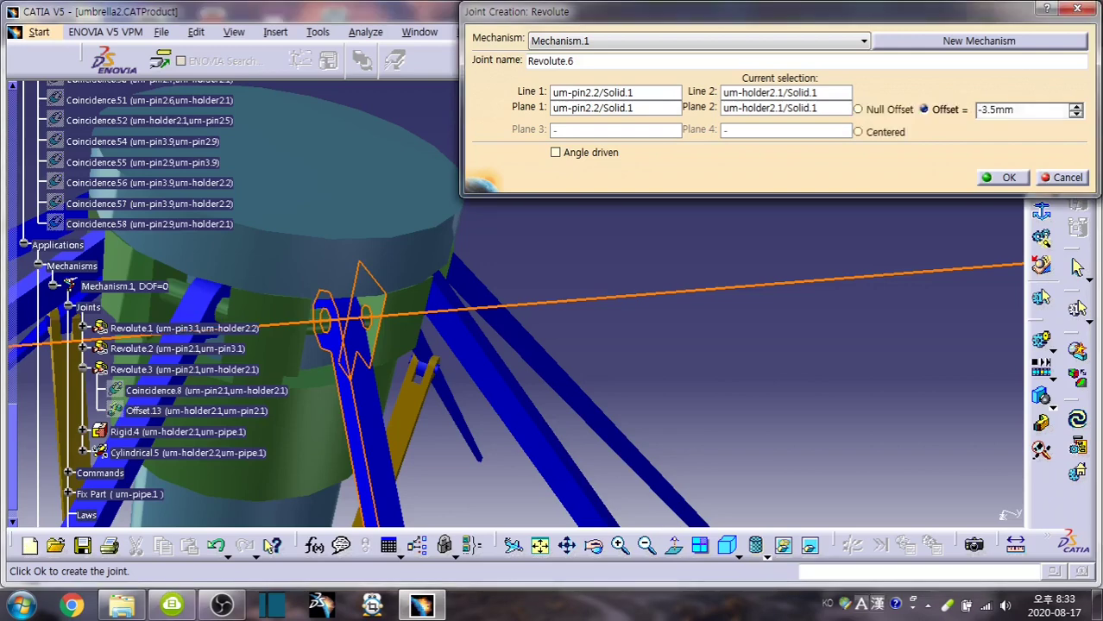
left_click(1001, 177)
Add a revolute joint between um-pin2.2 and um-pin3.2 using their axes and faces
mouse_move(535, 323)
middle_mouse_down()
mouse_move(517, 296)
mouse_move(483, 310)
middle_mouse_up()
left_click(1041, 298)
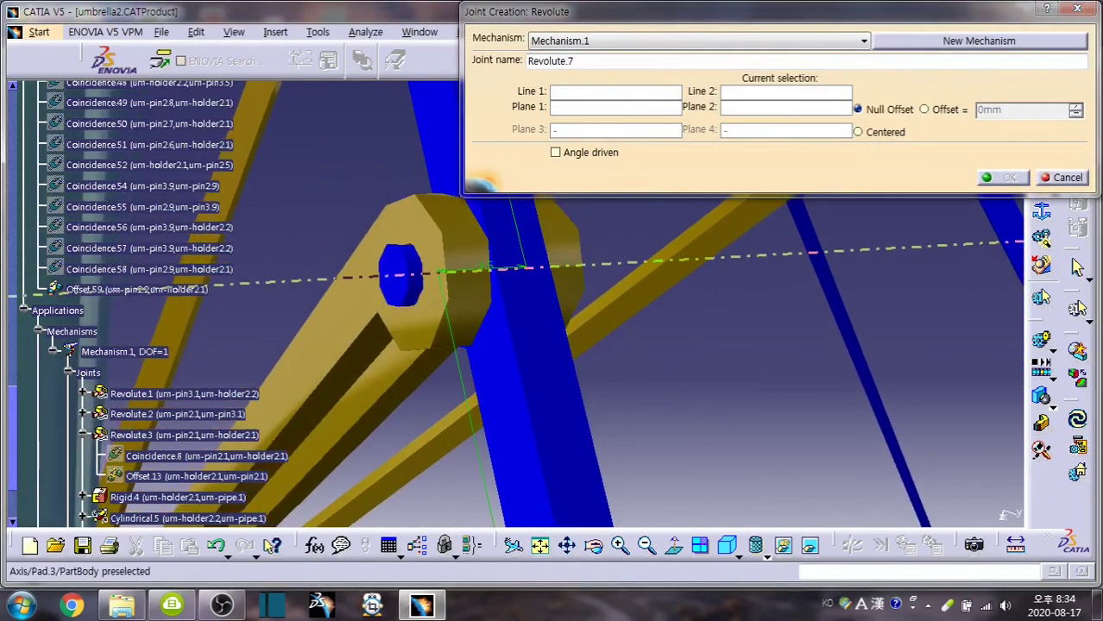
left_click(518, 268)
left_click(518, 268)
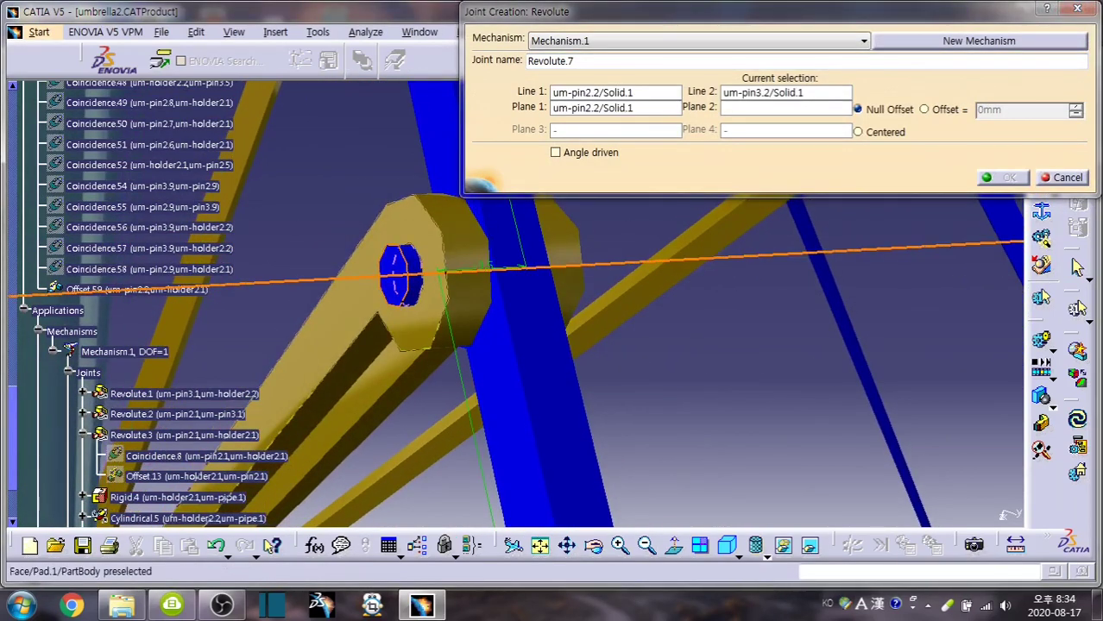
left_click(431, 319)
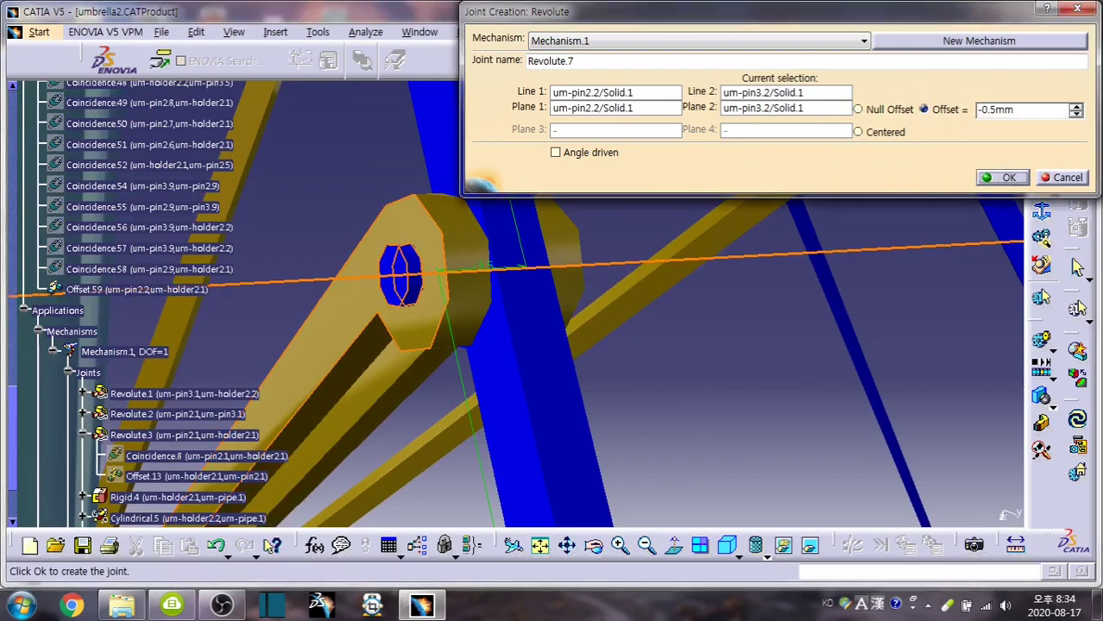
key("Return")
Attach um-pin3.2 to um-holder2.2 with revolute joint Revolute.8 at a 1.5mm offset
middle_click_drag(498, 304, 518, 293)
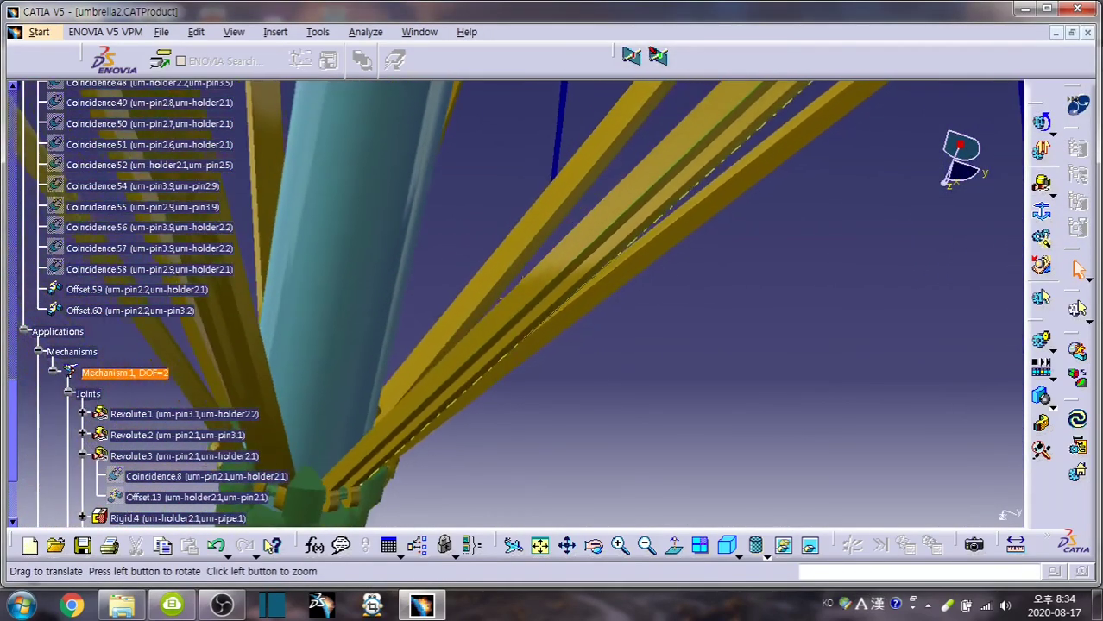
mouse_move(362, 431)
middle_mouse_down()
mouse_move(517, 304)
mouse_move(516, 267)
middle_mouse_up()
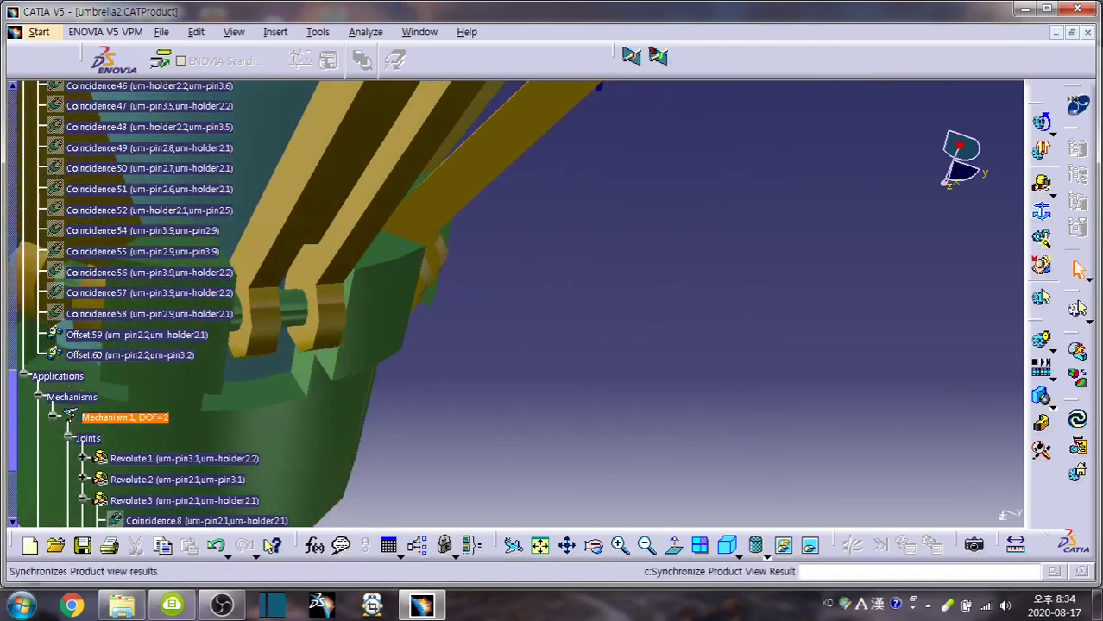
left_click(1041, 121)
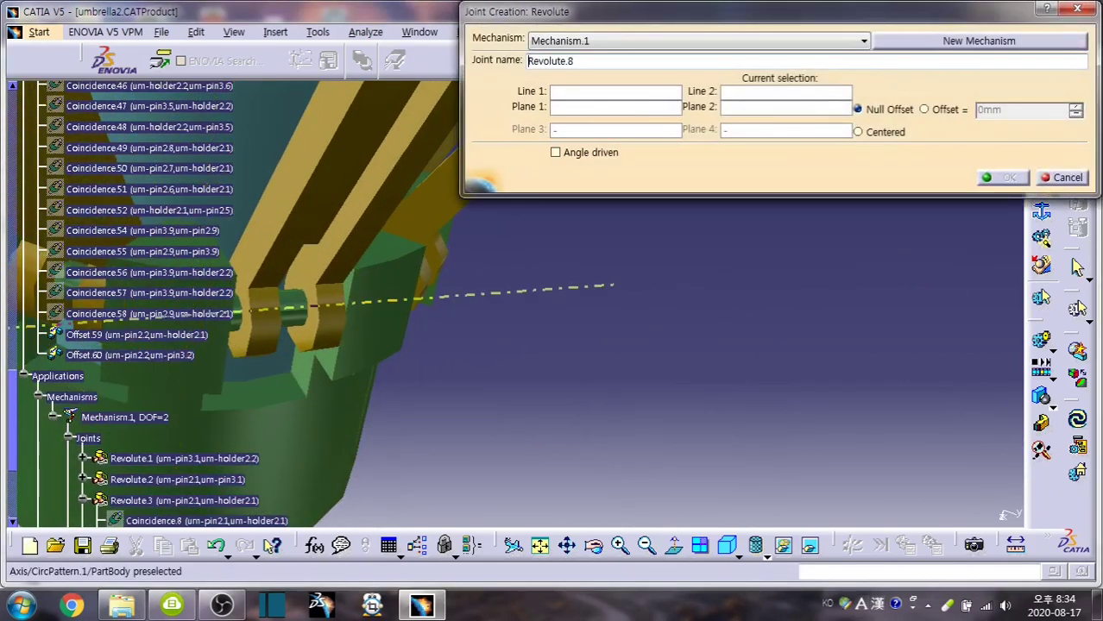
left_click(518, 291)
left_click(622, 283)
left_click(298, 302)
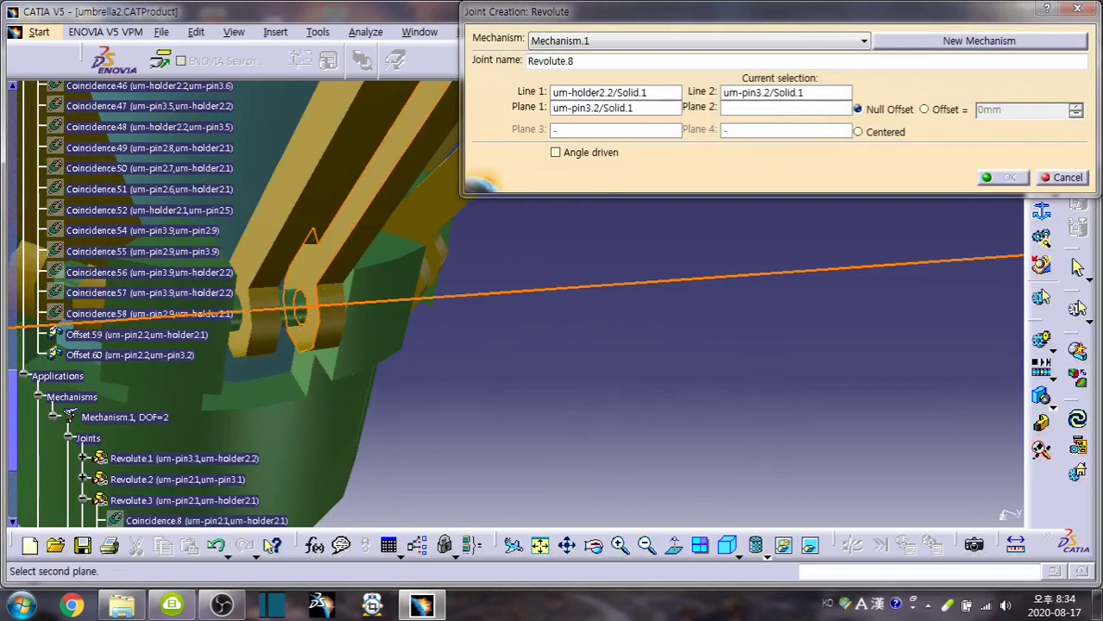
left_click(345, 272)
left_click(923, 110)
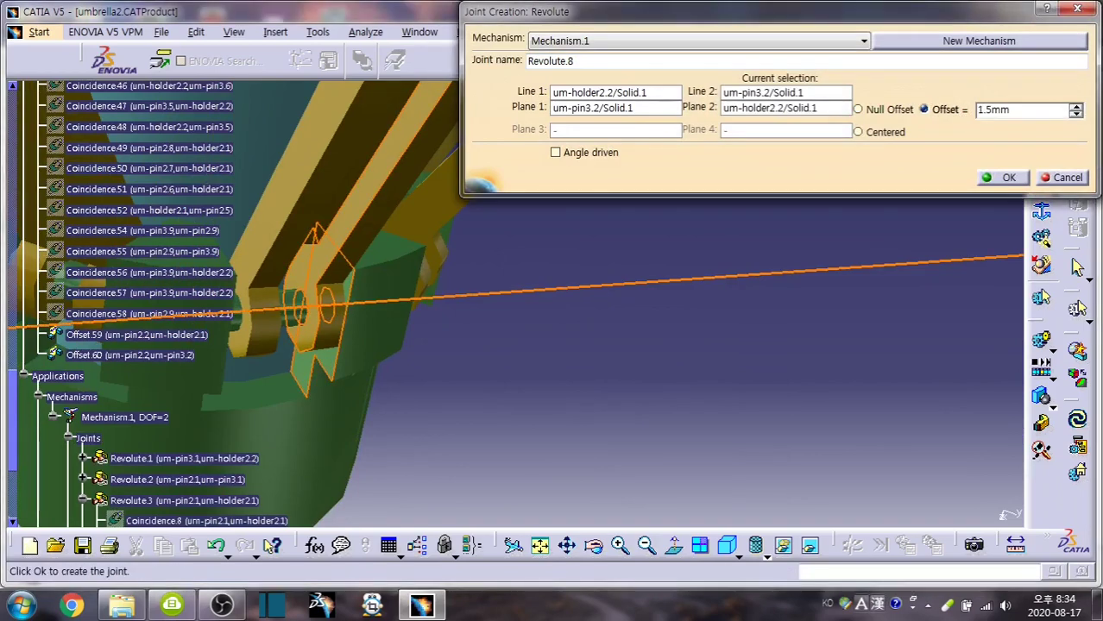
key("Return")
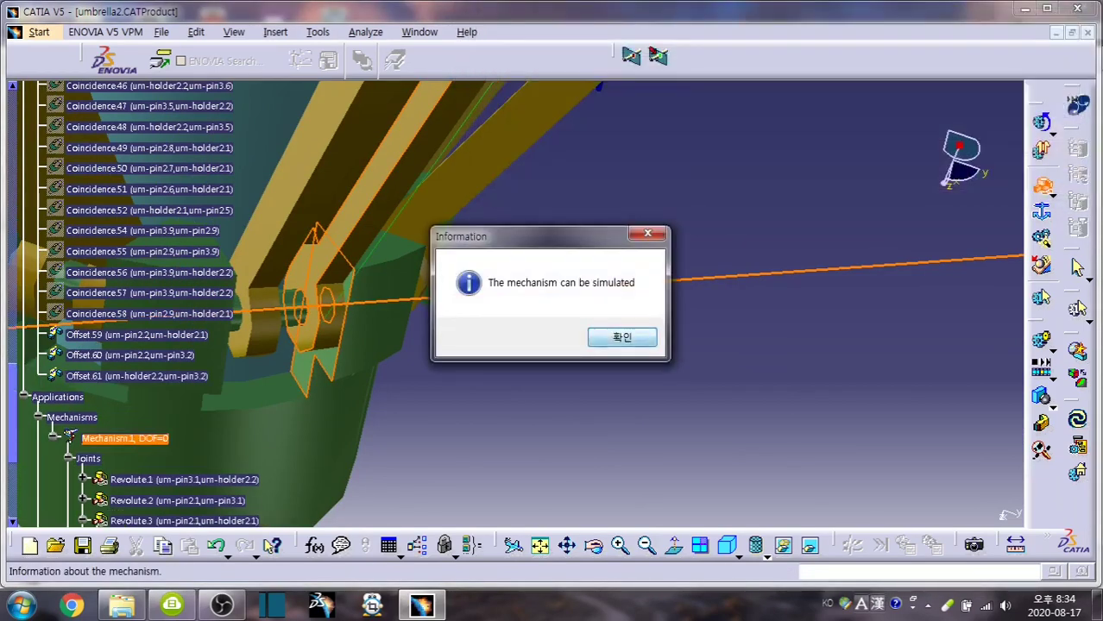
key("Return")
Attach um-pin3.3 to um-holder2.2 with revolute joint Revolute.9 at a 1.5mm offset
middle_click_drag(587, 328, 451, 370)
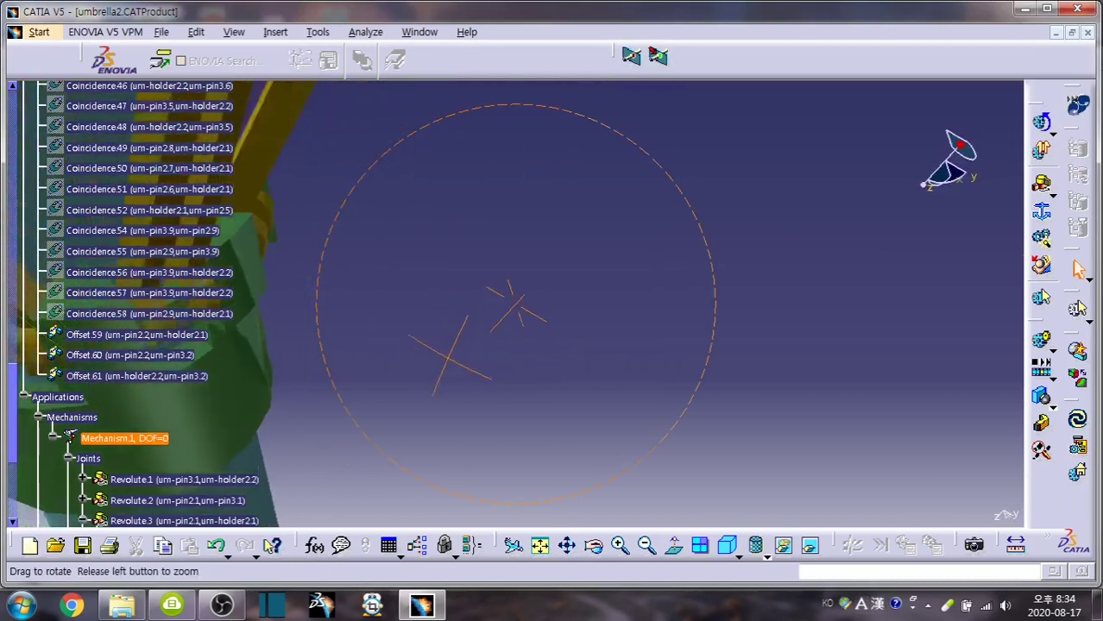
mouse_move(515, 307)
middle_mouse_down()
mouse_move(664, 320)
mouse_move(615, 258)
middle_mouse_up()
left_click(1041, 185)
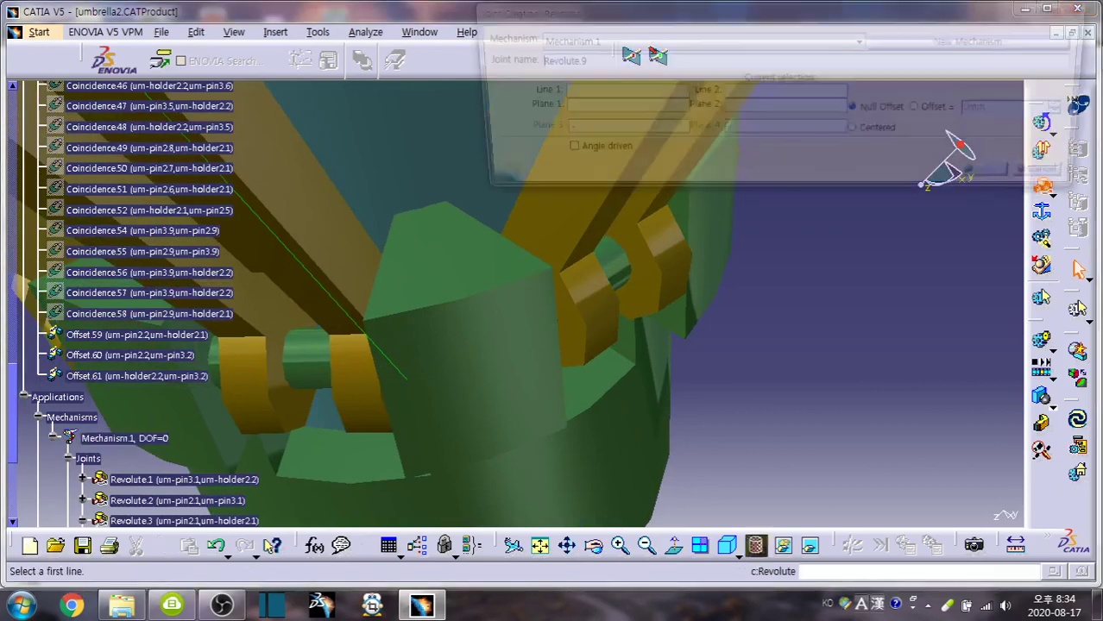
left_click(309, 453)
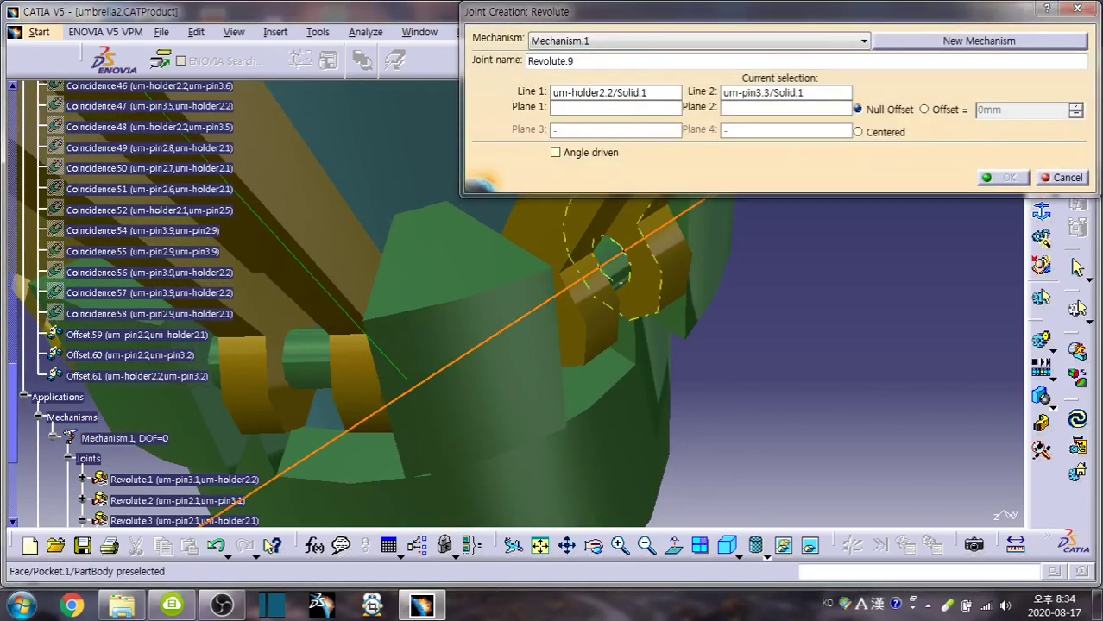
left_click(923, 110)
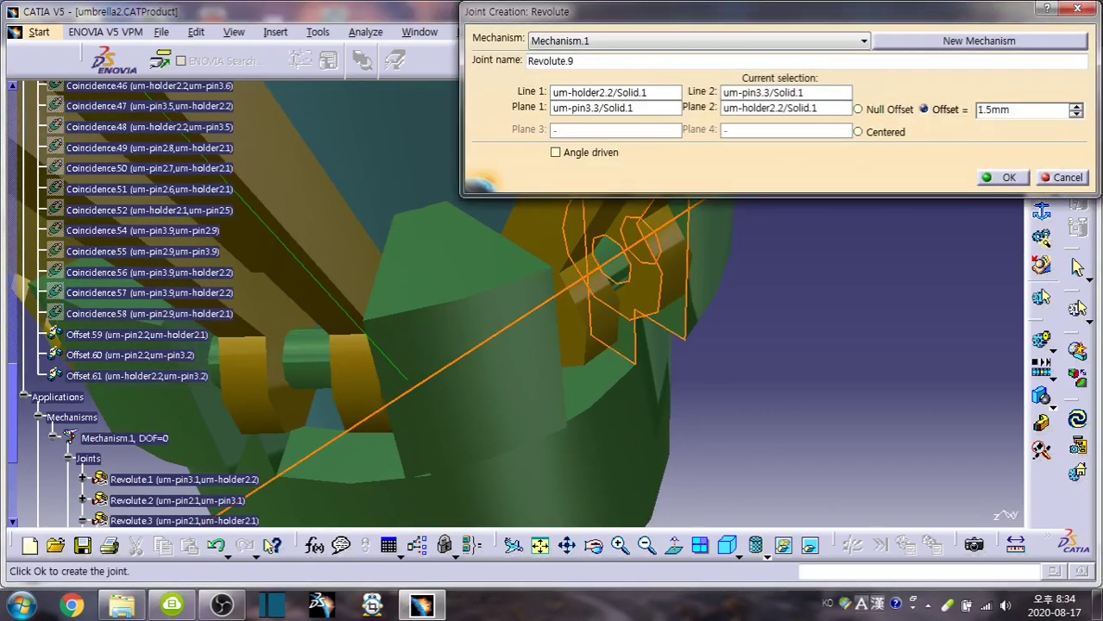
left_click(1001, 177)
middle_click_drag(1001, 176, 604, 302)
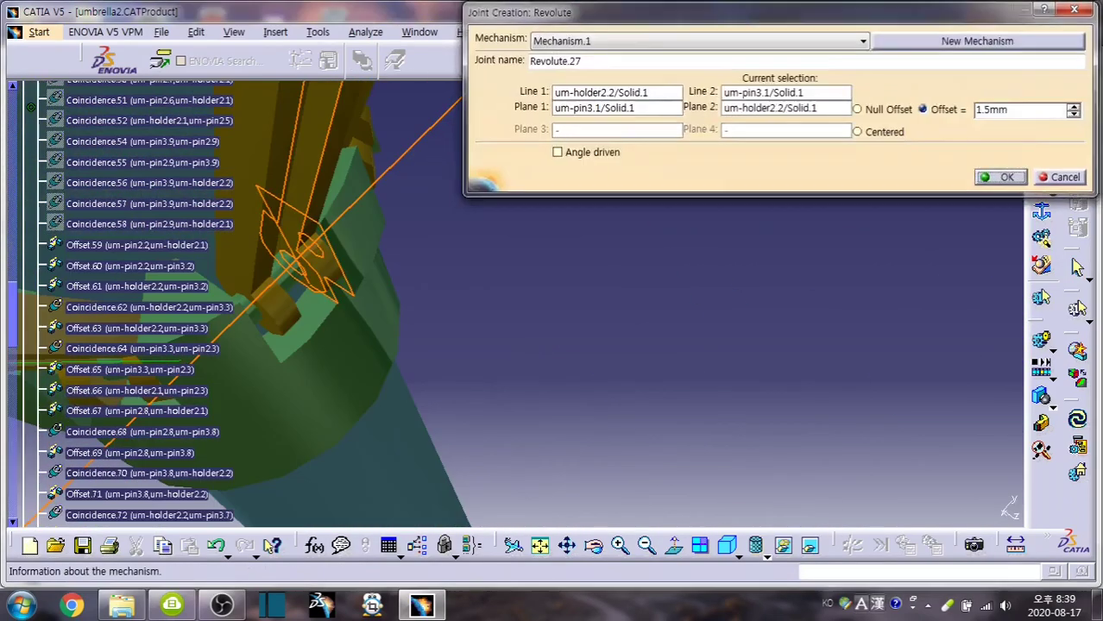
Add Revolute.28 between the pins using the um-pin3.1 axis with a 0.5mm offset
key("Return")
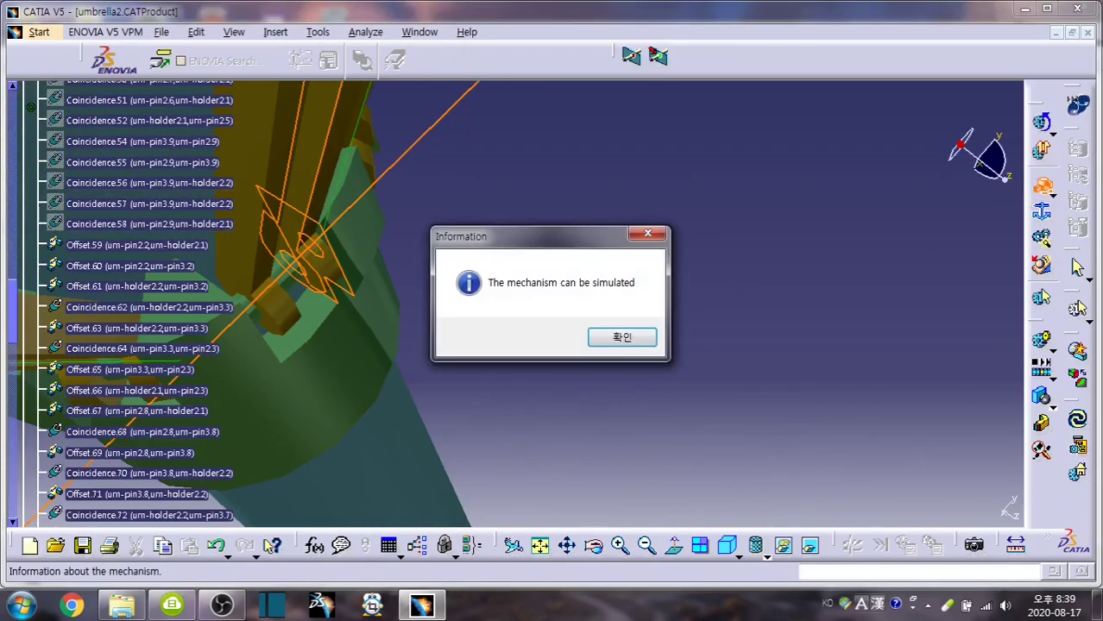
left_click(616, 335)
mouse_move(616, 336)
middle_mouse_down()
mouse_move(517, 307)
mouse_move(561, 285)
middle_mouse_up()
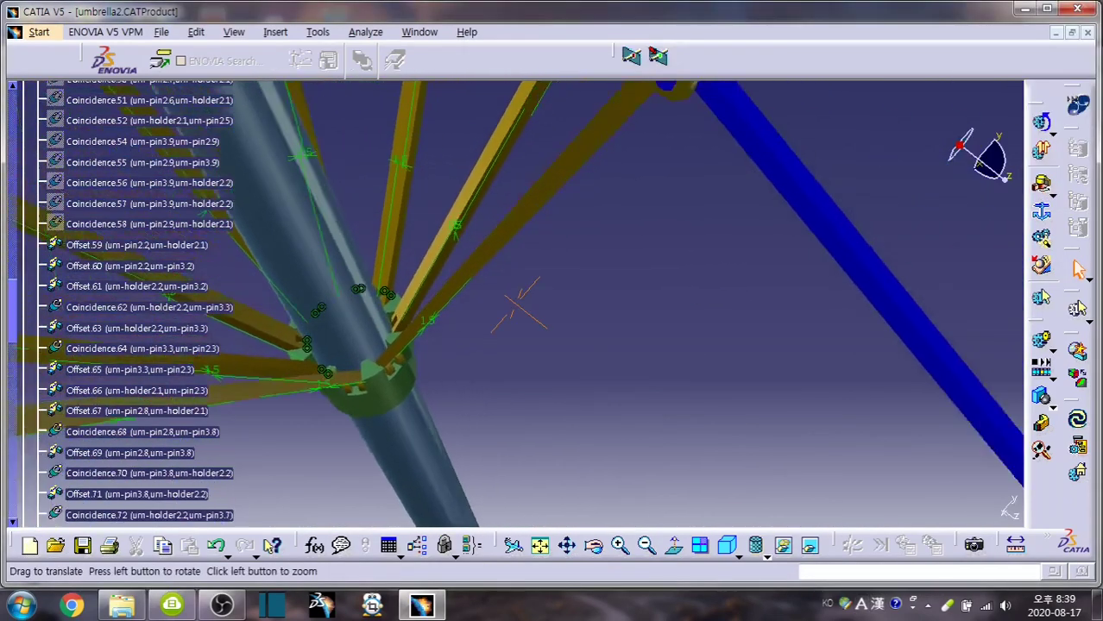
left_click(1041, 184)
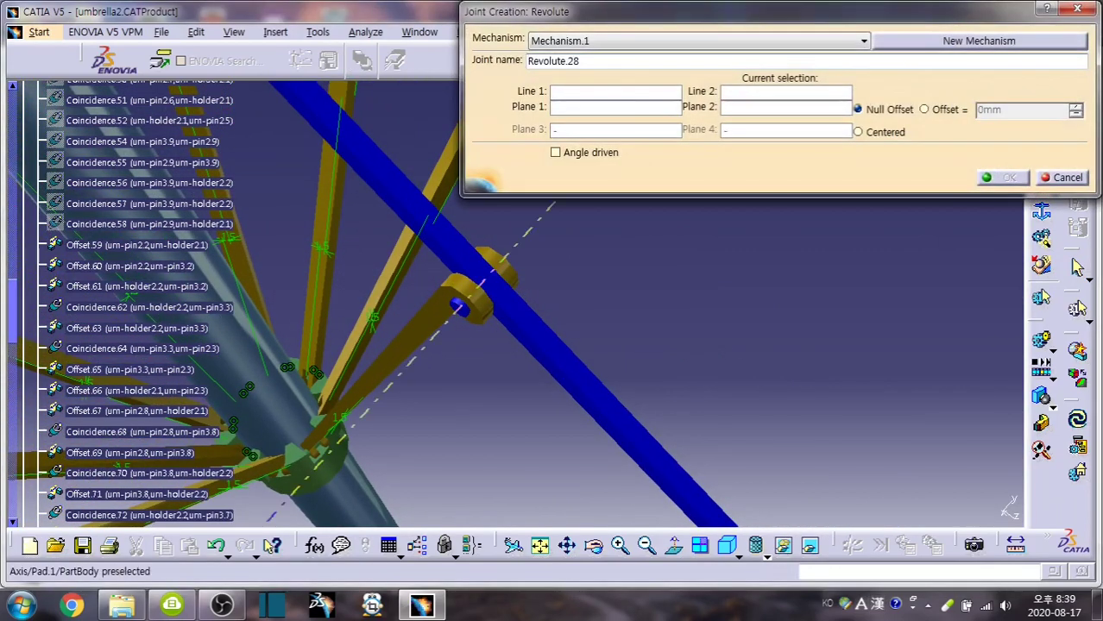
left_click(459, 303)
middle_click_drag(460, 304, 460, 285)
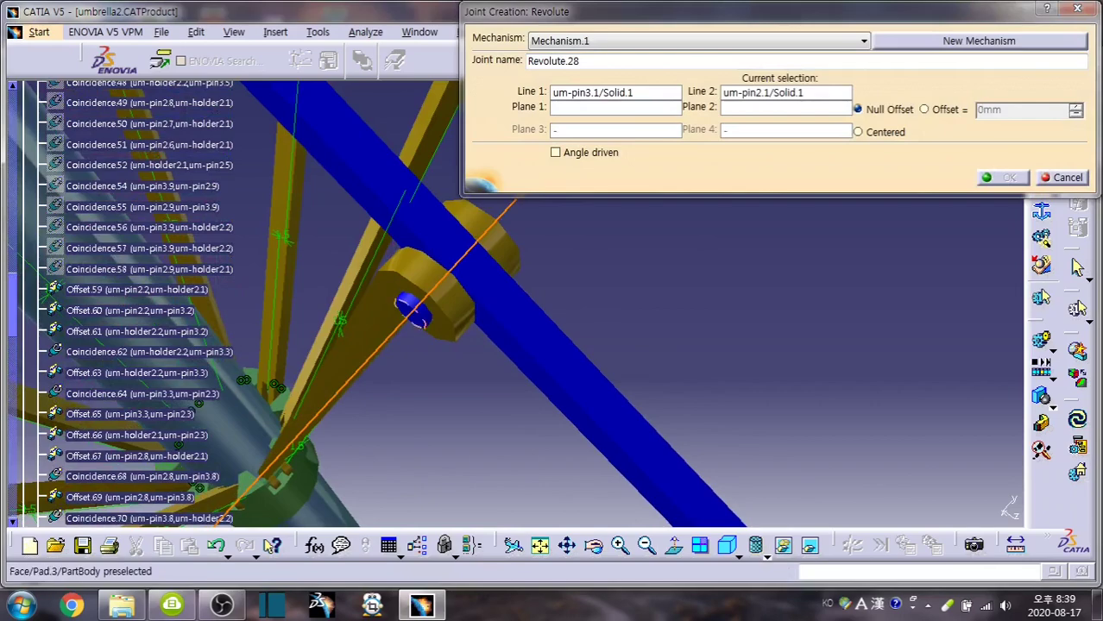
left_click(924, 110)
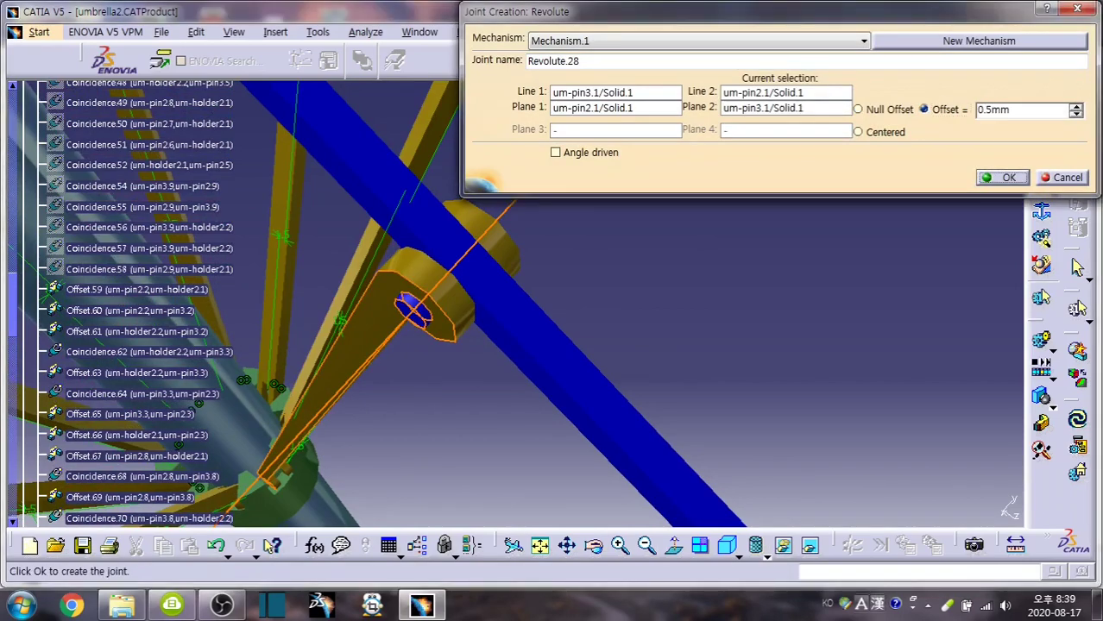
left_click(1001, 177)
left_click(621, 336)
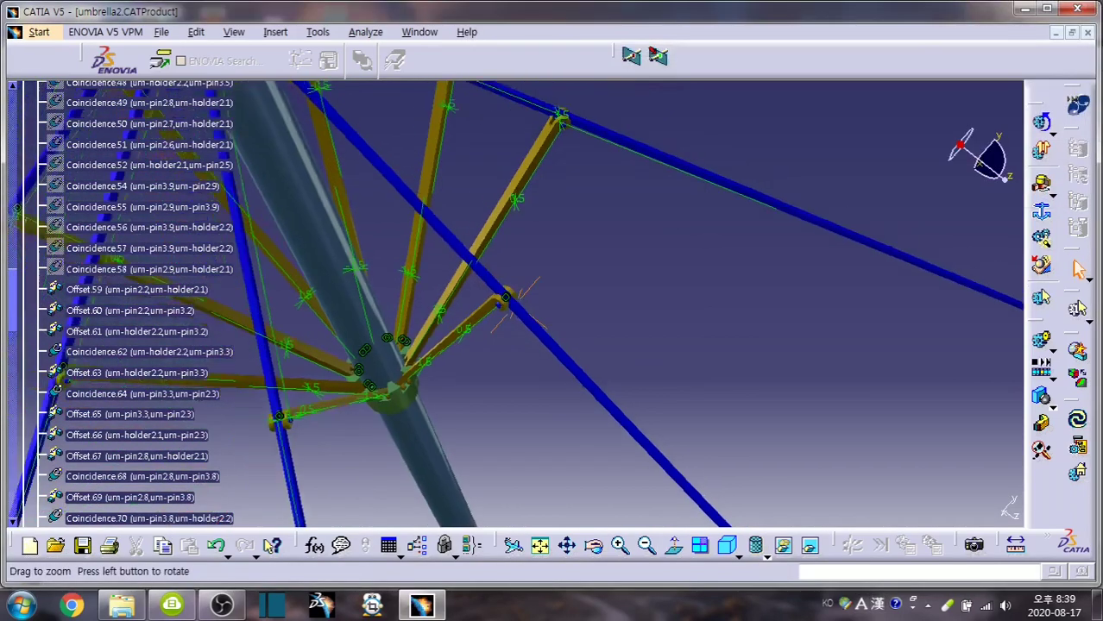
Add Revolute.29 joining um-holder2.1 and um-pin2.1 with a 3.5mm offset
mouse_move(532, 284)
middle_mouse_down()
mouse_move(518, 304)
mouse_move(544, 342)
mouse_move(528, 301)
middle_mouse_up()
type("c:Revolute")
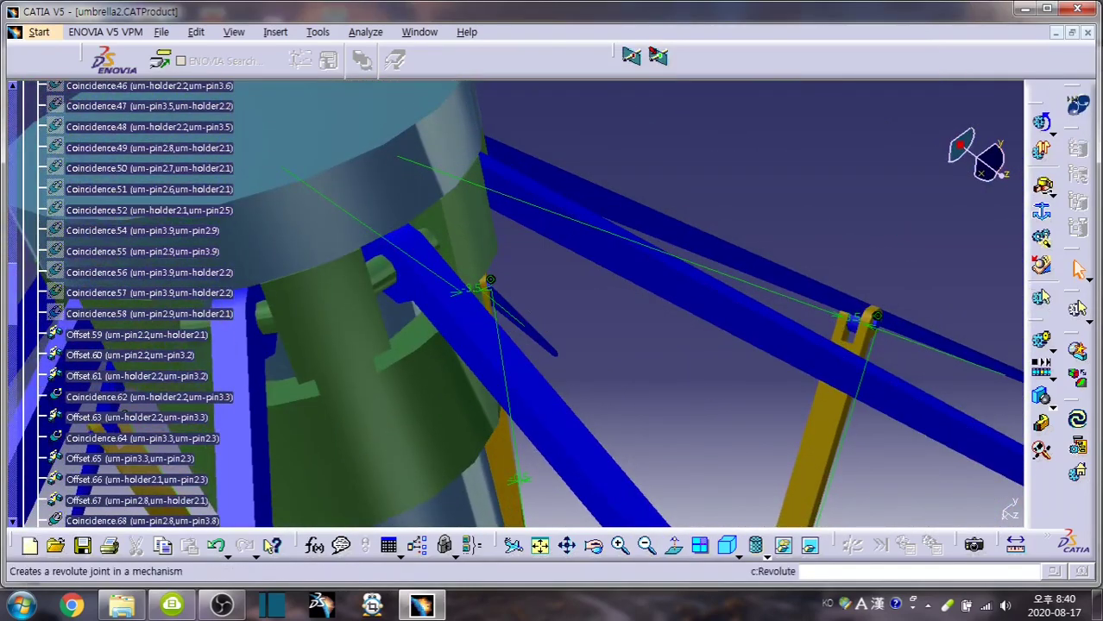
key("Return")
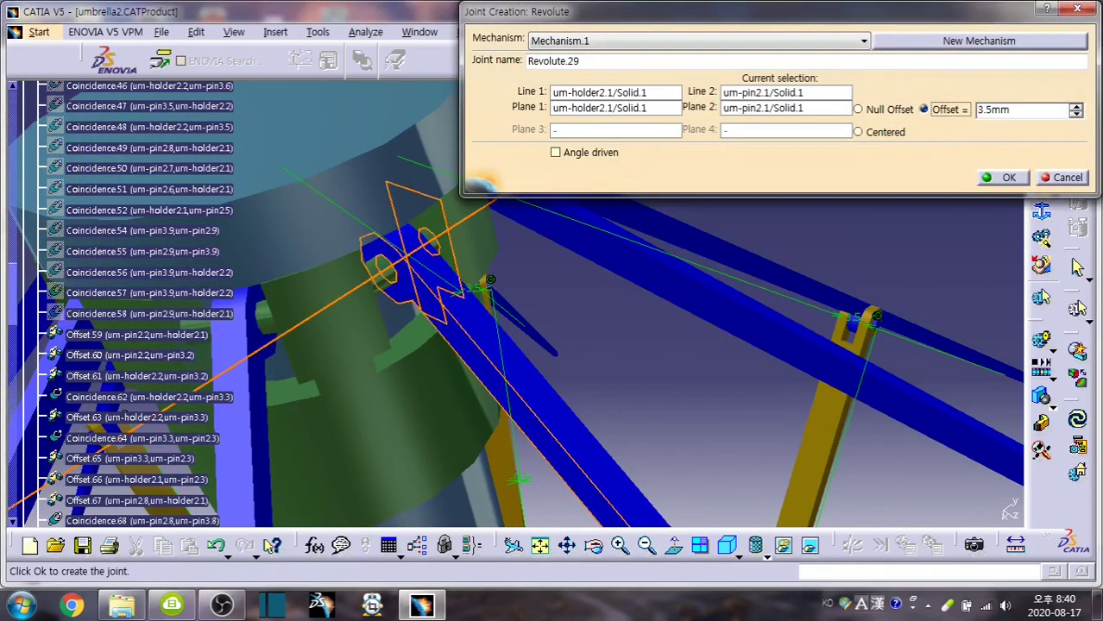
left_click(1001, 176)
key("Return")
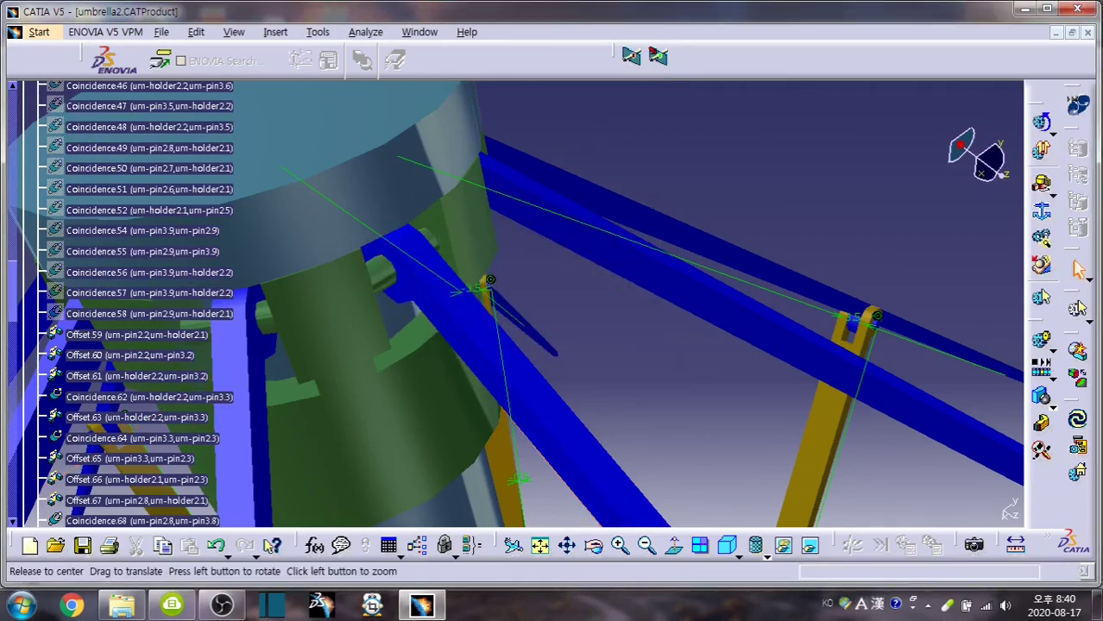
mouse_move(553, 345)
middle_mouse_down()
mouse_move(511, 307)
mouse_move(546, 321)
middle_mouse_up()
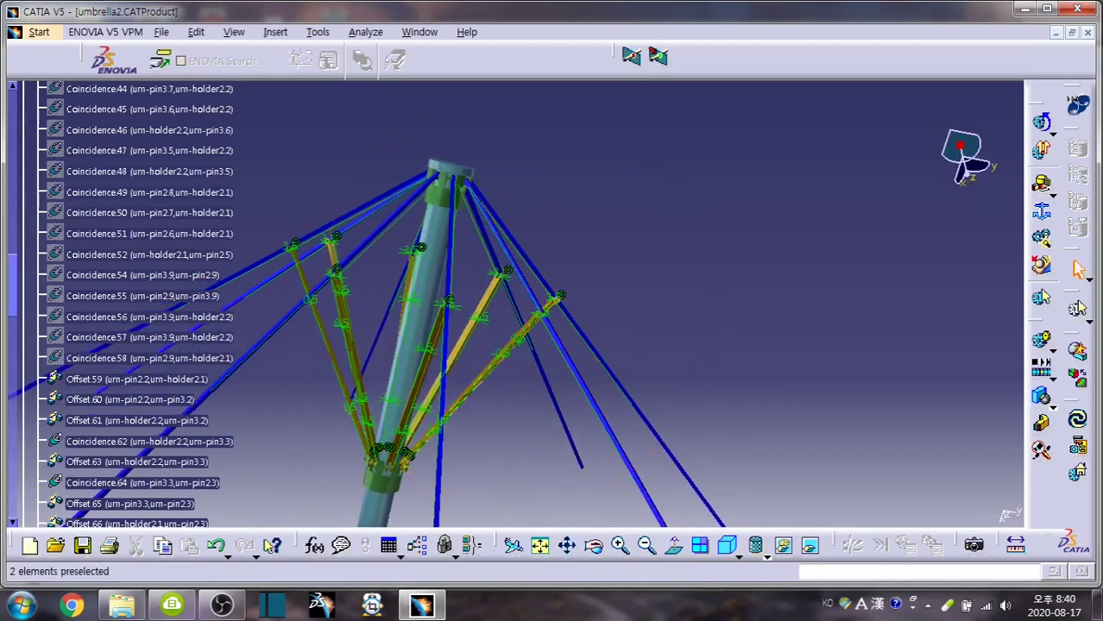
Hide all constraint symbols in the model and collapse the Constraints branch
scroll(172, 420, "up", 5)
scroll(173, 420, "up", 4)
scroll(173, 421, "up", 4)
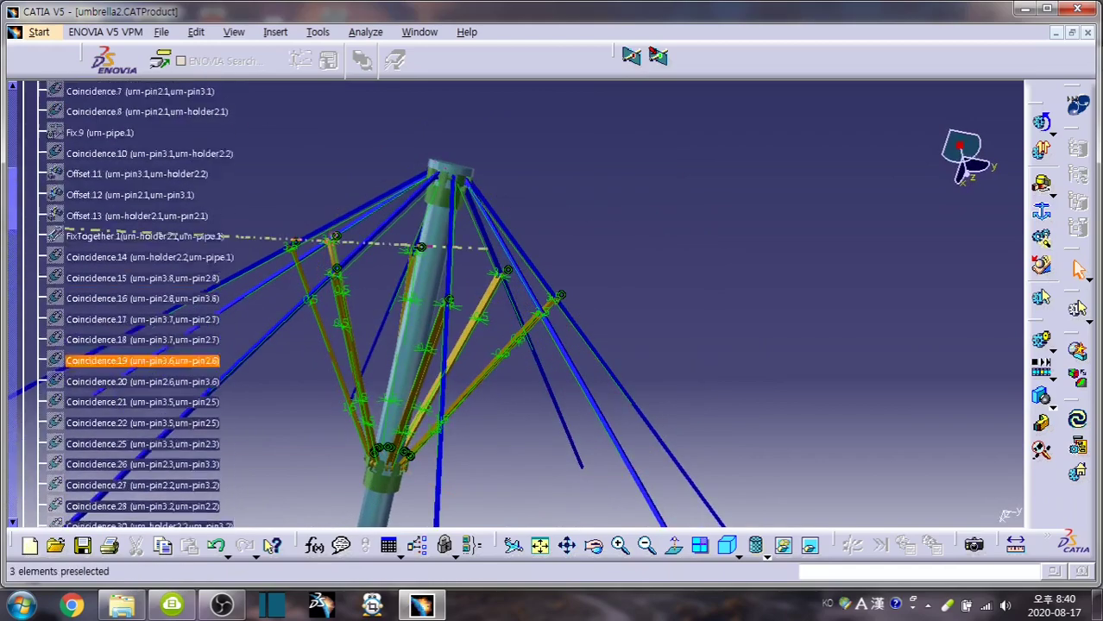
scroll(172, 420, "up", 5)
scroll(172, 420, "up", 2)
right_click(70, 303)
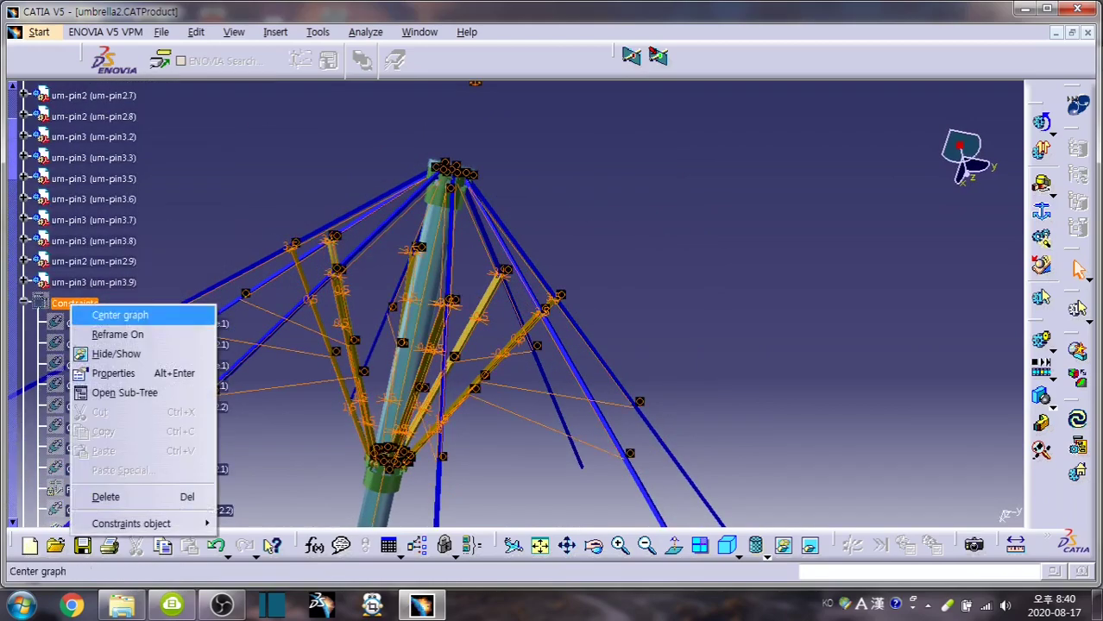
left_click(113, 353)
right_click(80, 304)
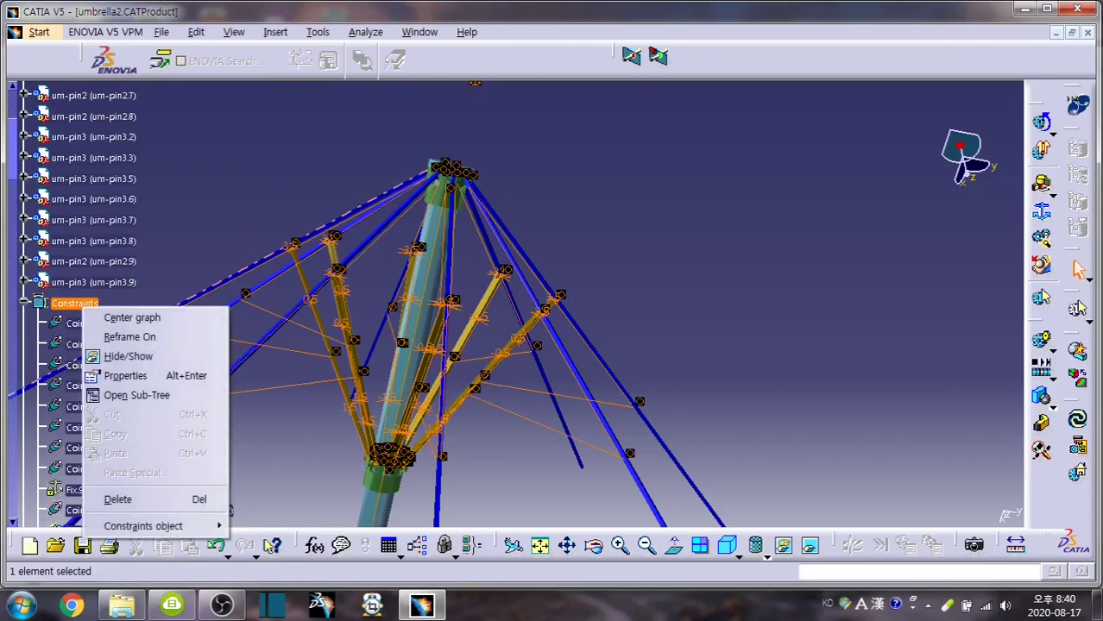
left_click(127, 355)
left_click(24, 303)
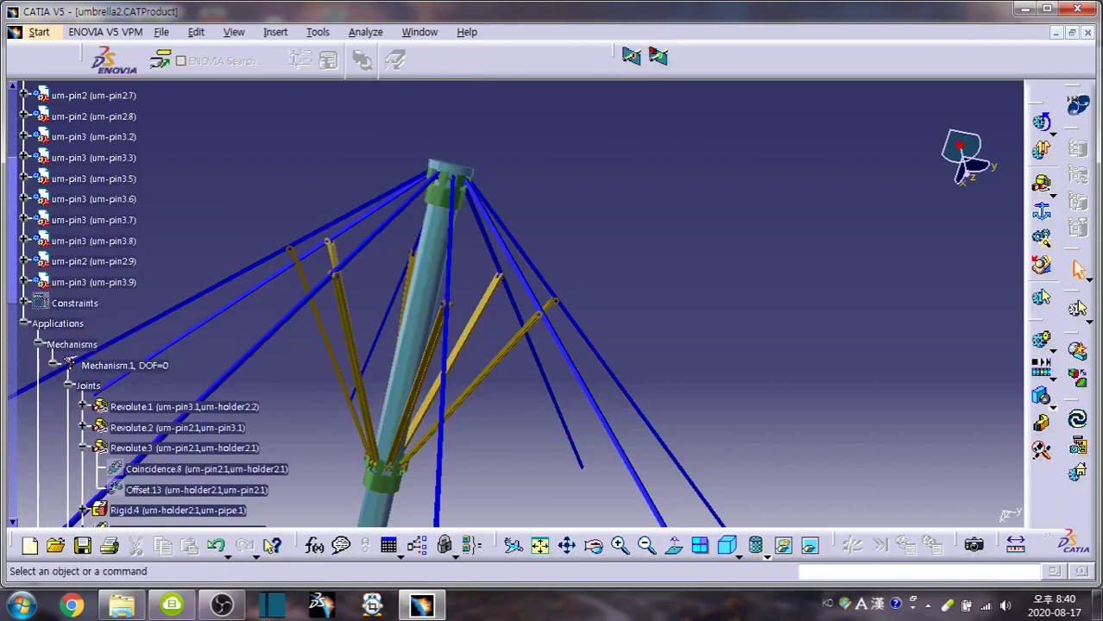
Collapse the Joints list under Mechanism.1
scroll(185, 352, "down", 5)
scroll(185, 352, "down", 2)
scroll(185, 352, "up", 3)
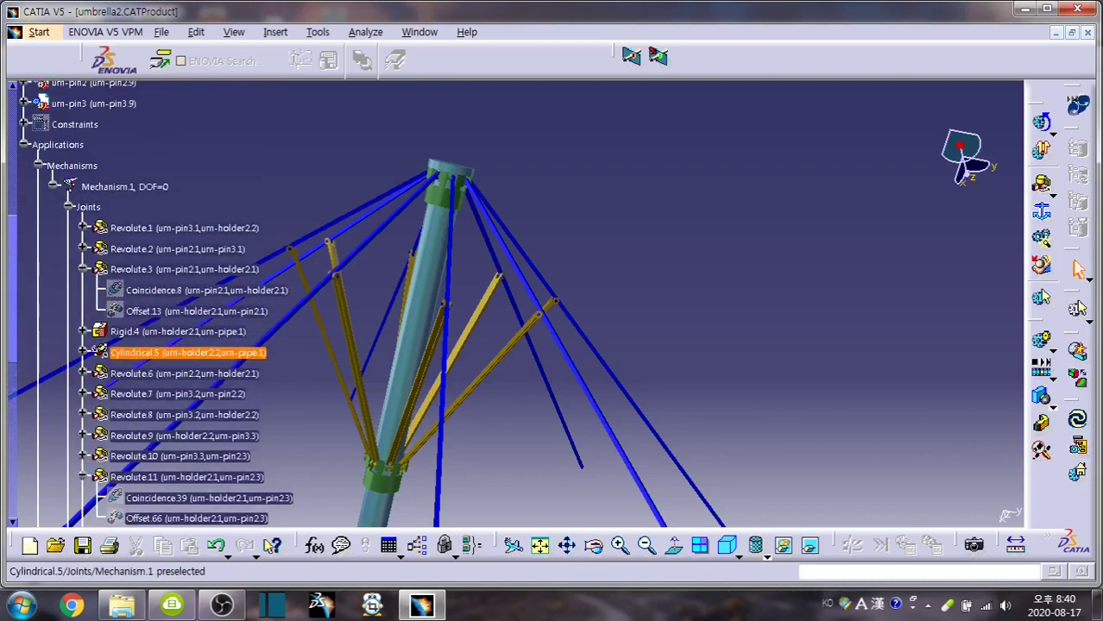
left_click(68, 207)
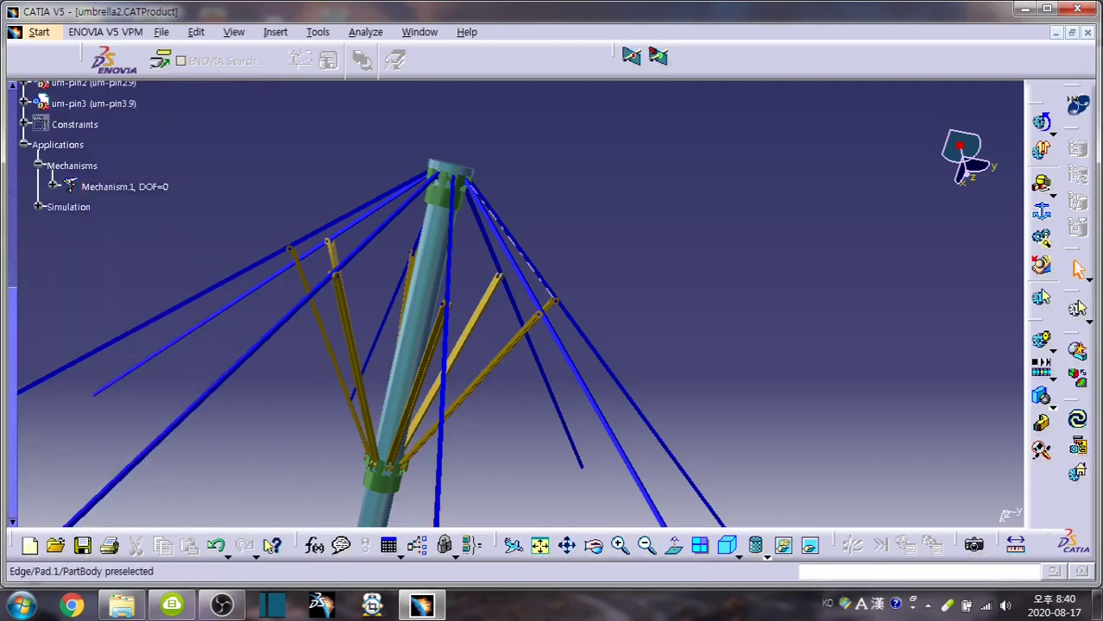
Start a simulation of Mechanism.1 and record a first shot with Command.1 at 0
left_click(1077, 270)
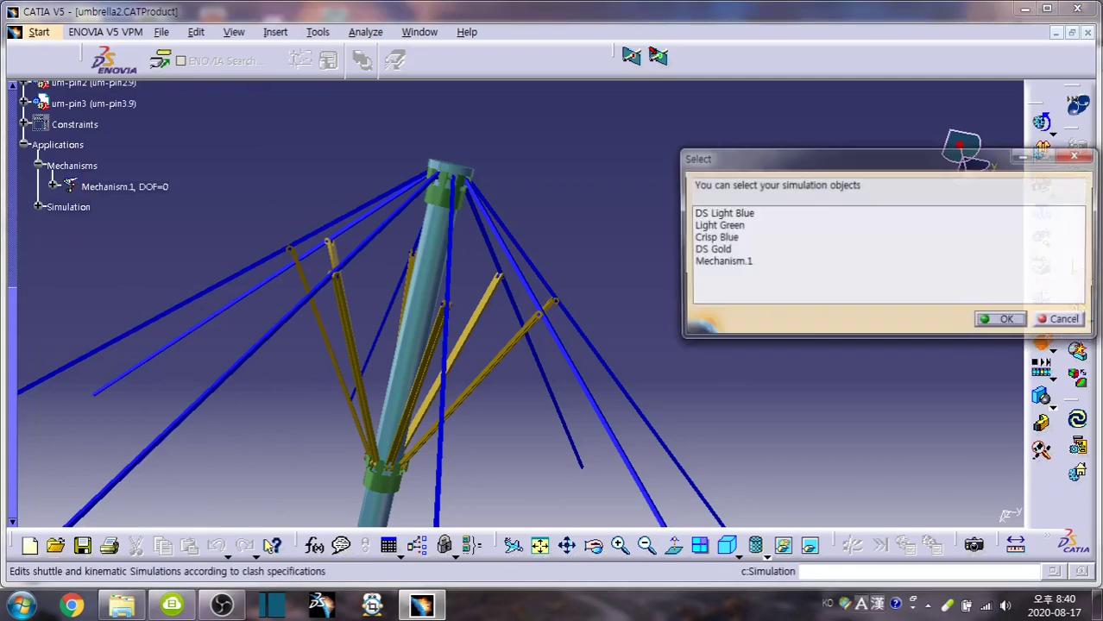
key("Return")
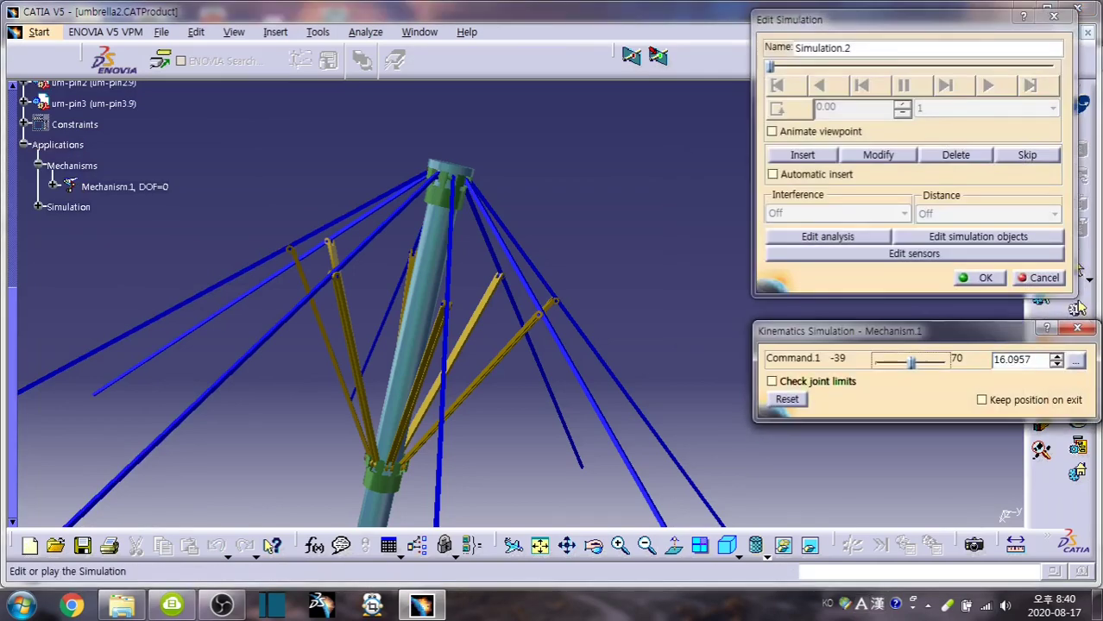
mouse_move(912, 361)
left_mouse_down()
mouse_move(876, 361)
mouse_move(947, 360)
left_mouse_up()
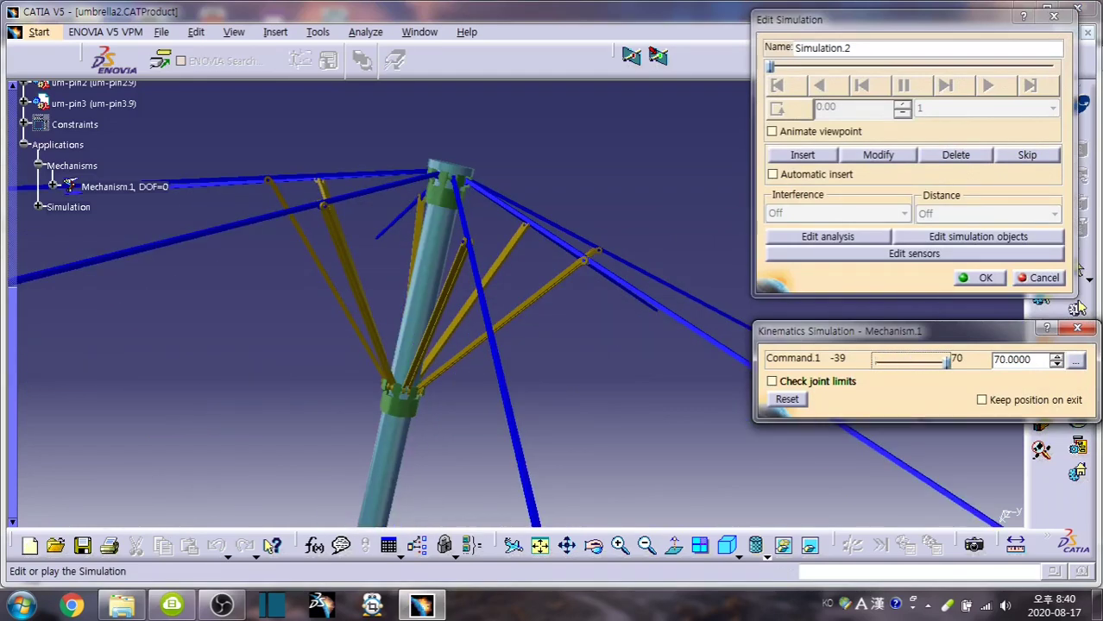
left_click_drag(948, 361, 903, 361)
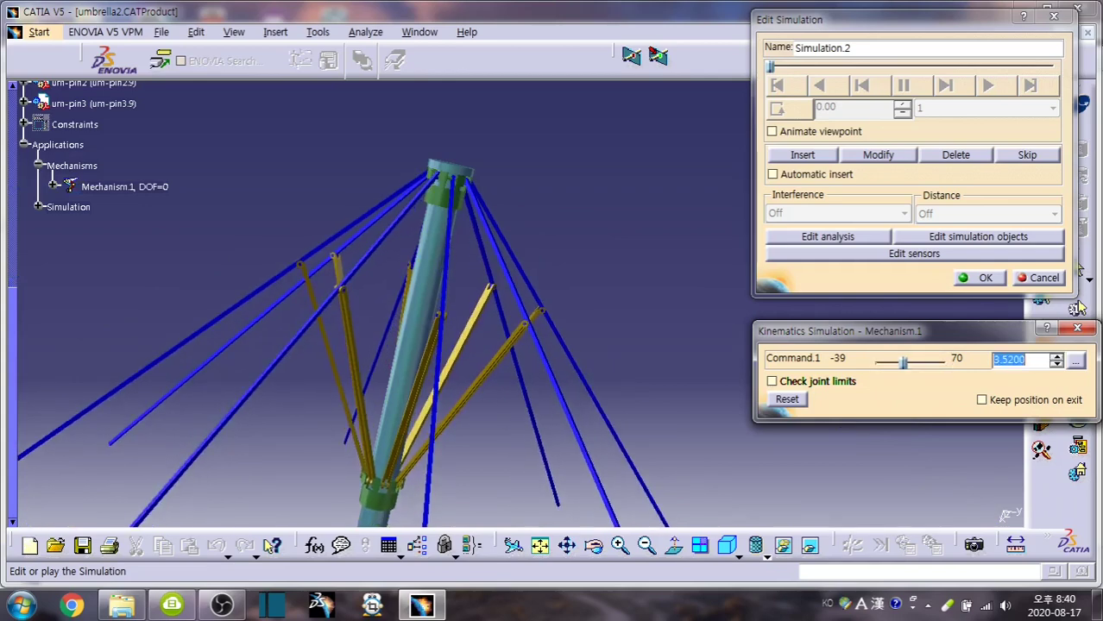
key("Return")
left_click(803, 155)
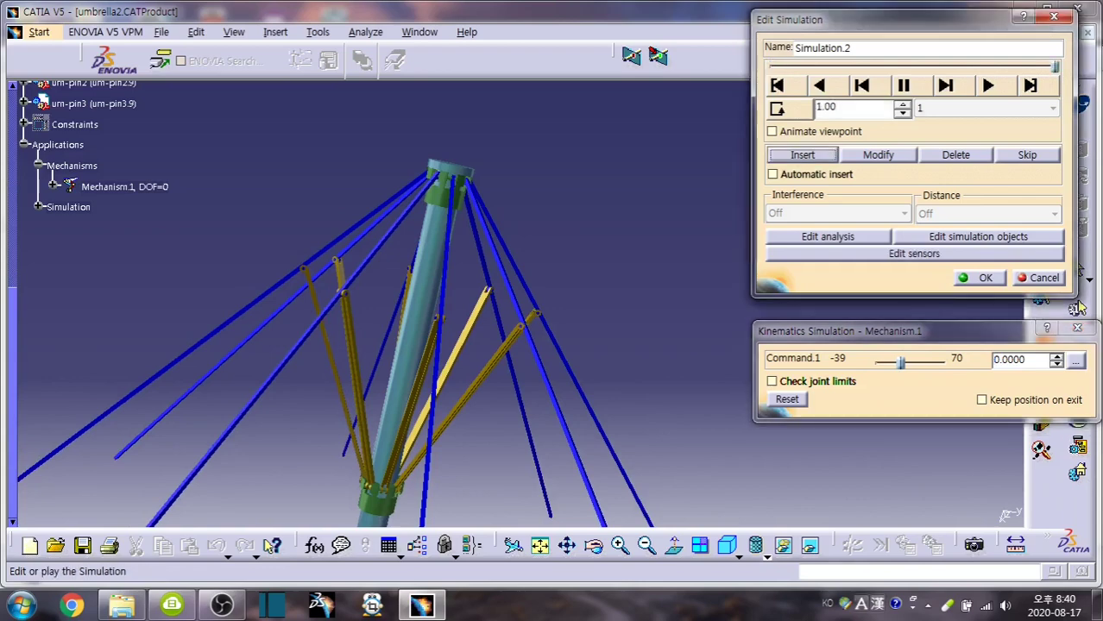
Record shots with Command.1 at 70 (fully open) and back at 0
type("70")
key("Return")
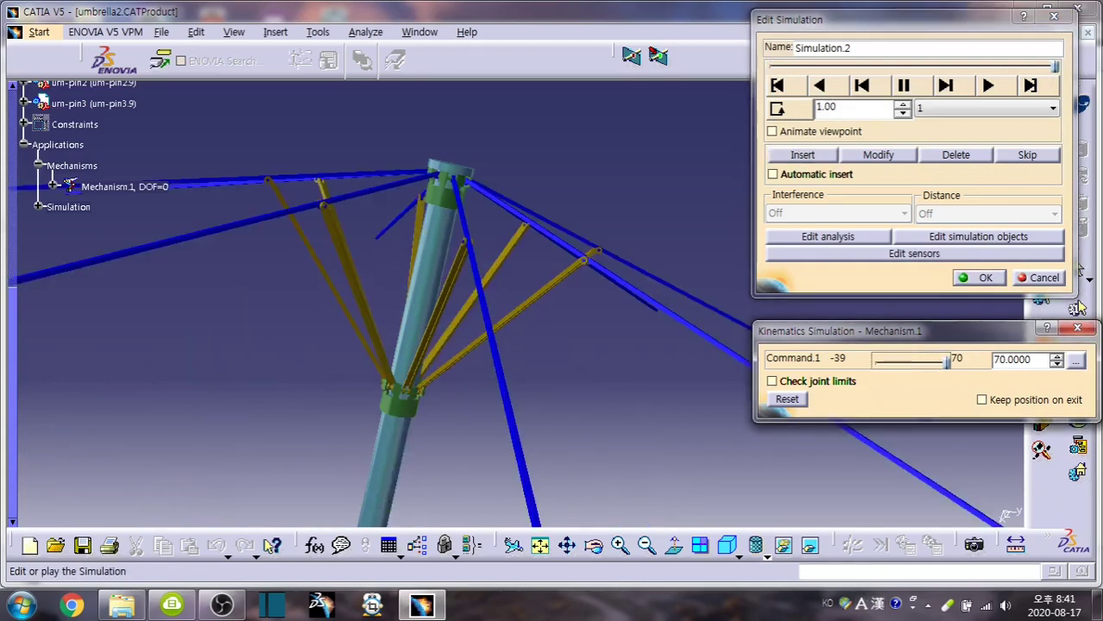
left_click(803, 155)
type("0")
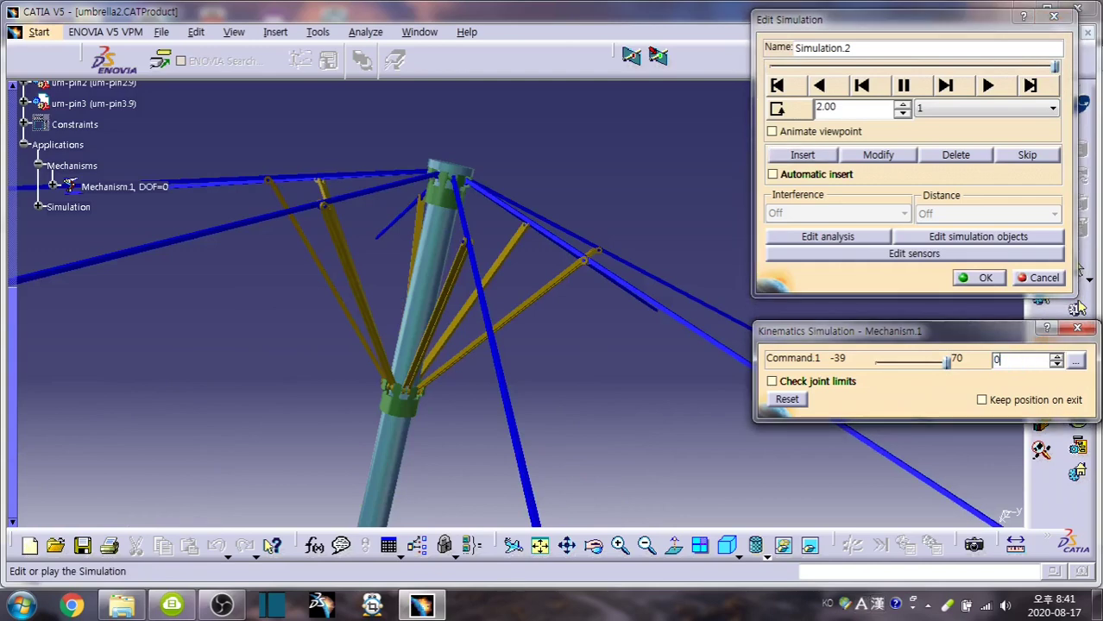
key("Return")
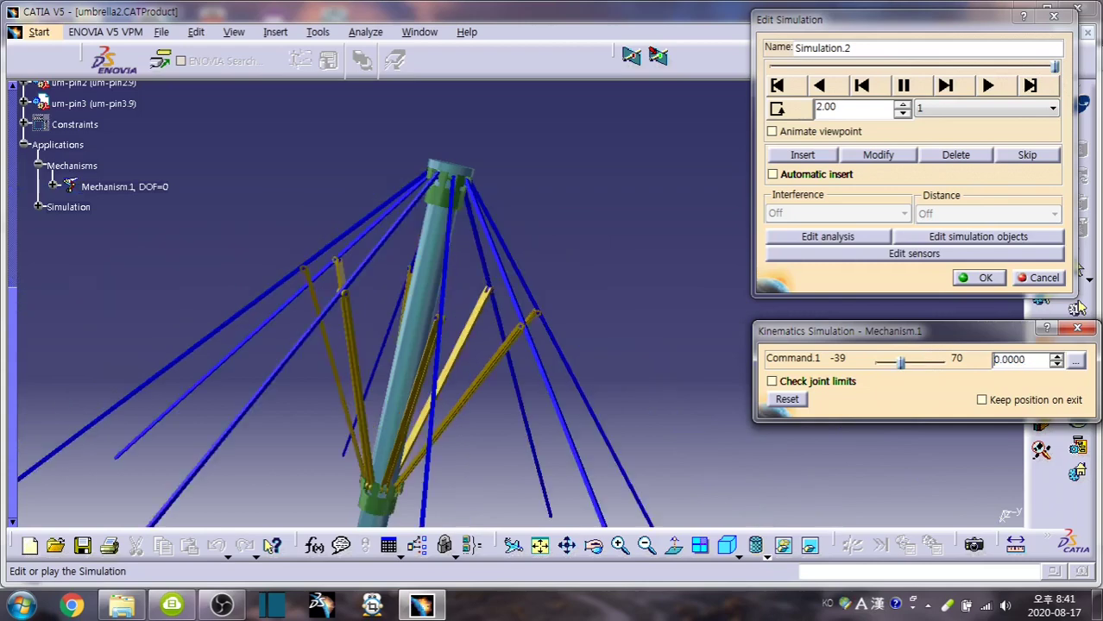
left_click(802, 155)
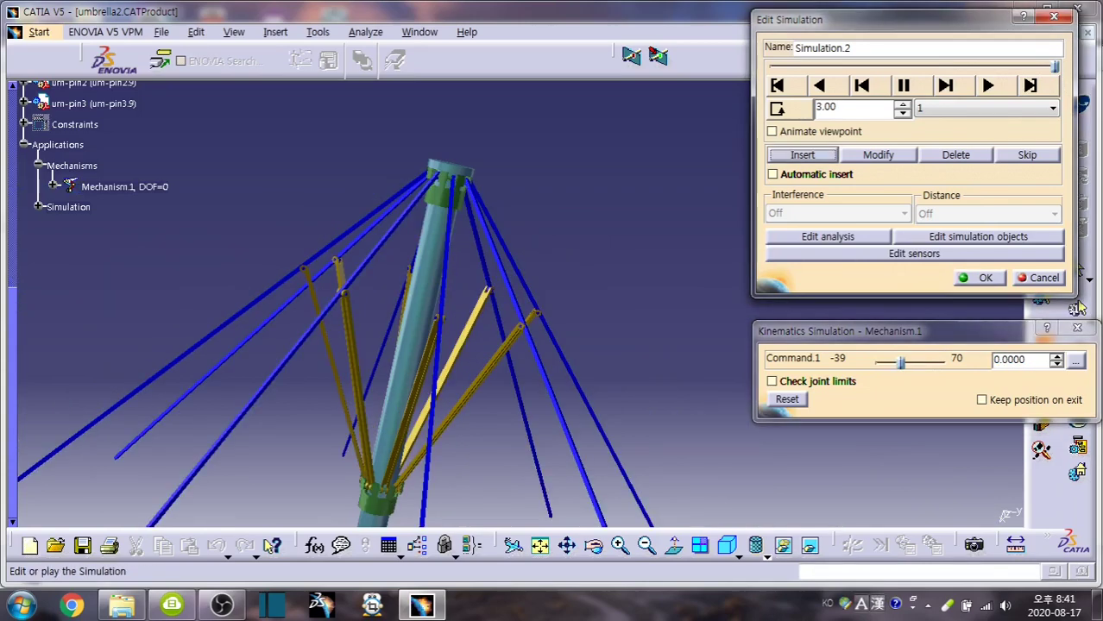
Record the folded pose at -39, then a final neutral shot at 0
type("-39")
key("Return")
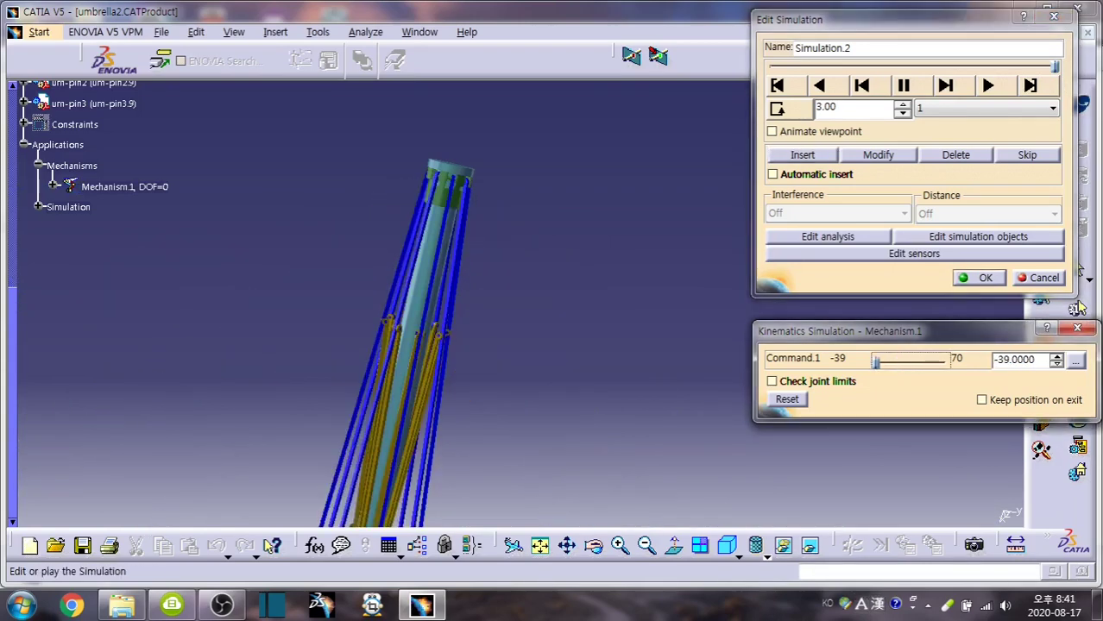
left_click(802, 154)
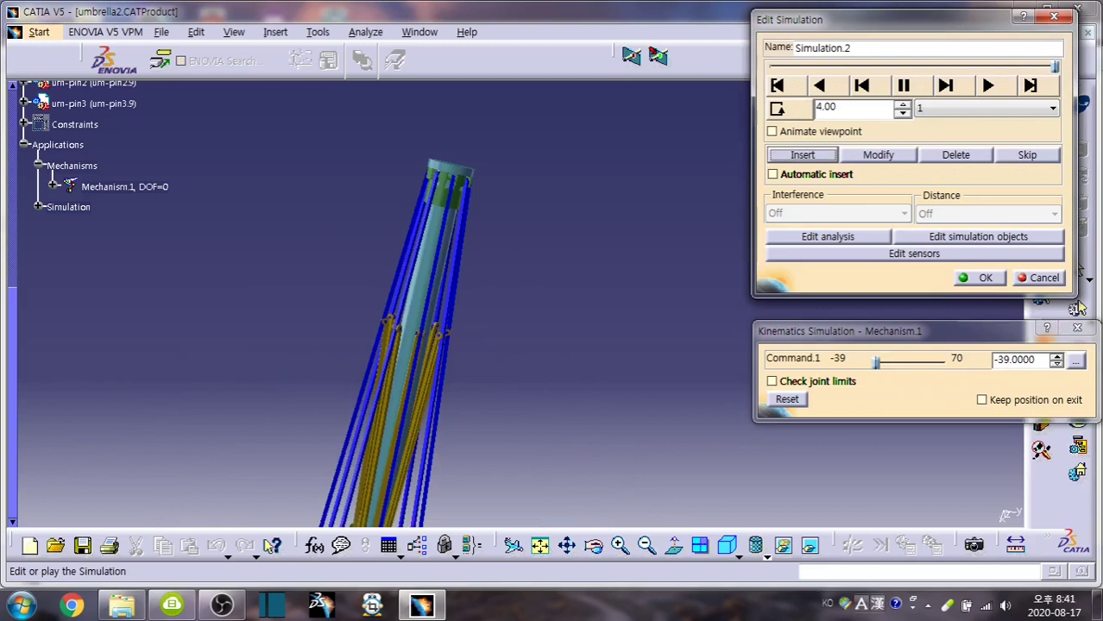
double_click(1016, 359)
type("-0")
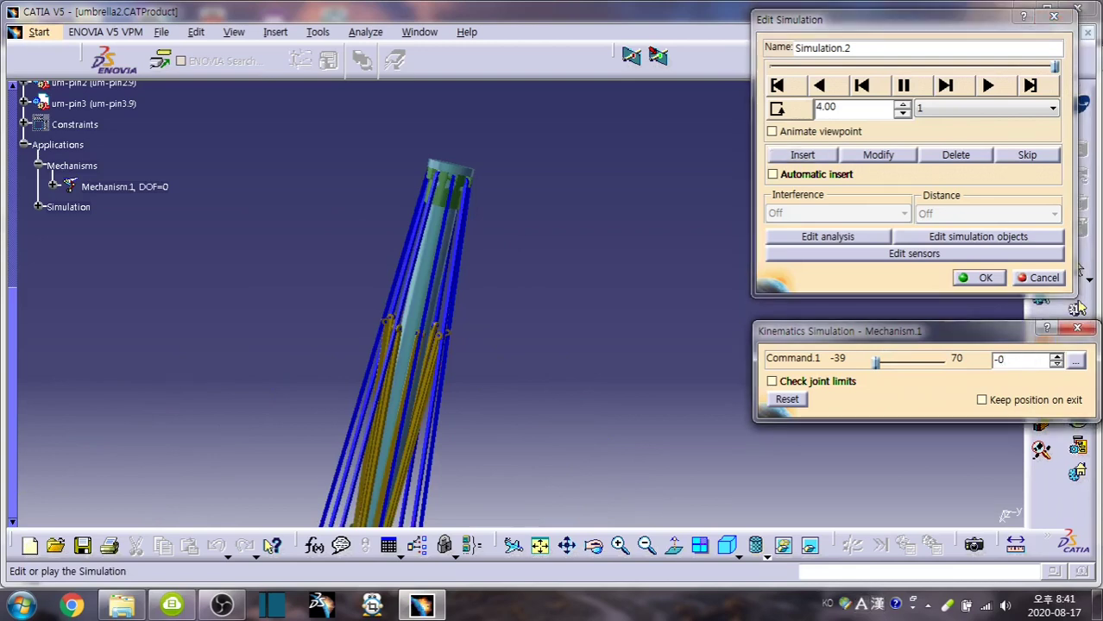
key("Return")
left_click(802, 154)
Set the playback step to 0.01 and rotate the view so the umbrella stands upright
left_click(986, 108)
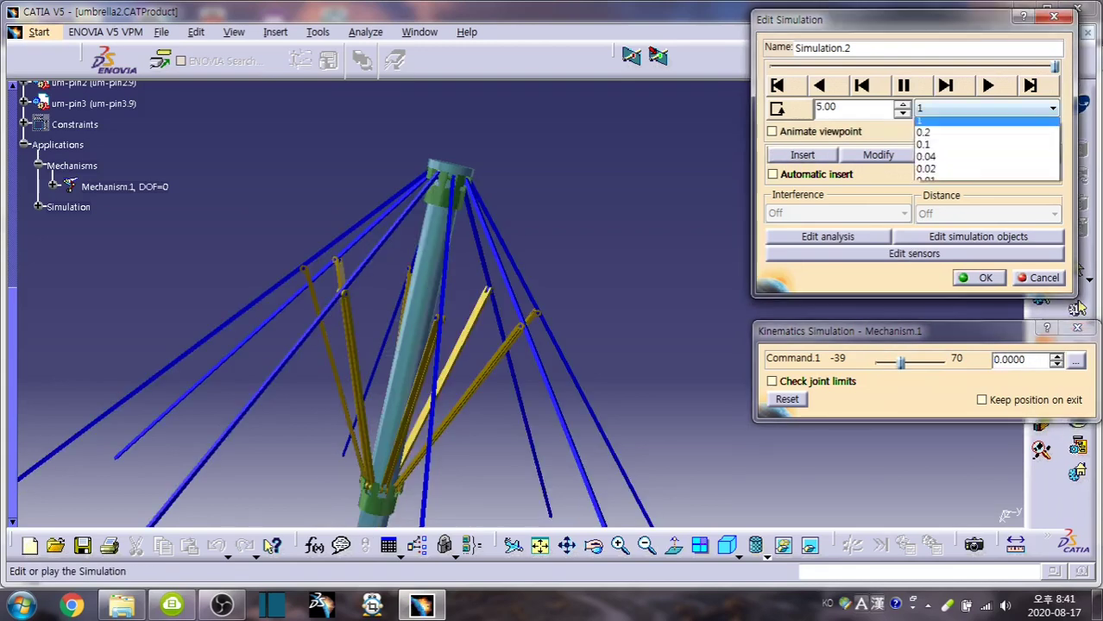
left_click(983, 184)
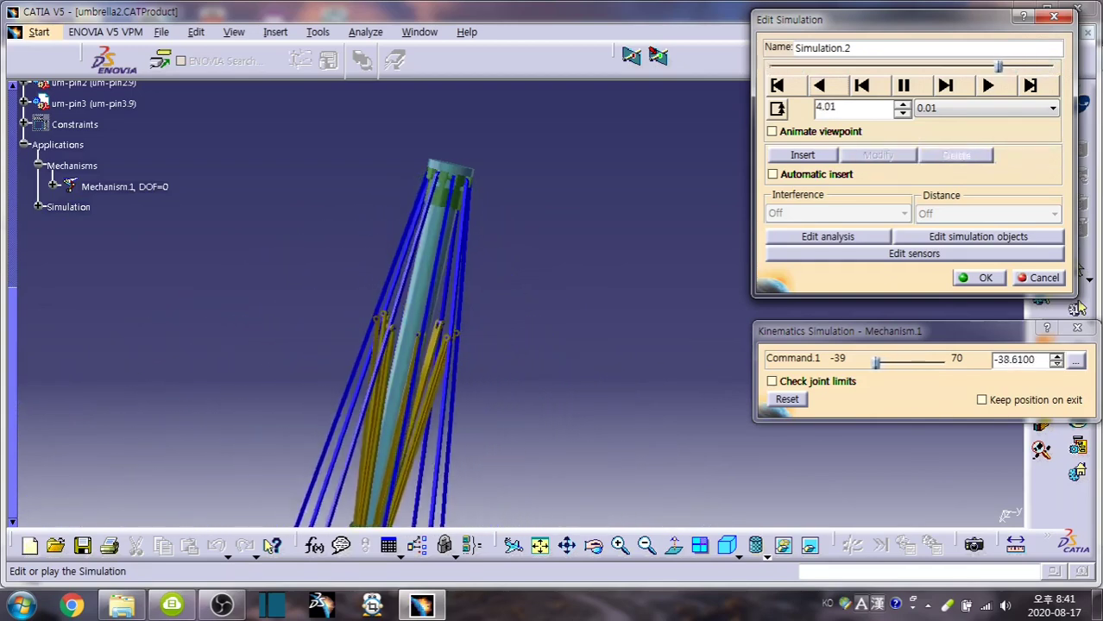
middle_click(522, 304)
middle_click_drag(522, 303, 569, 212)
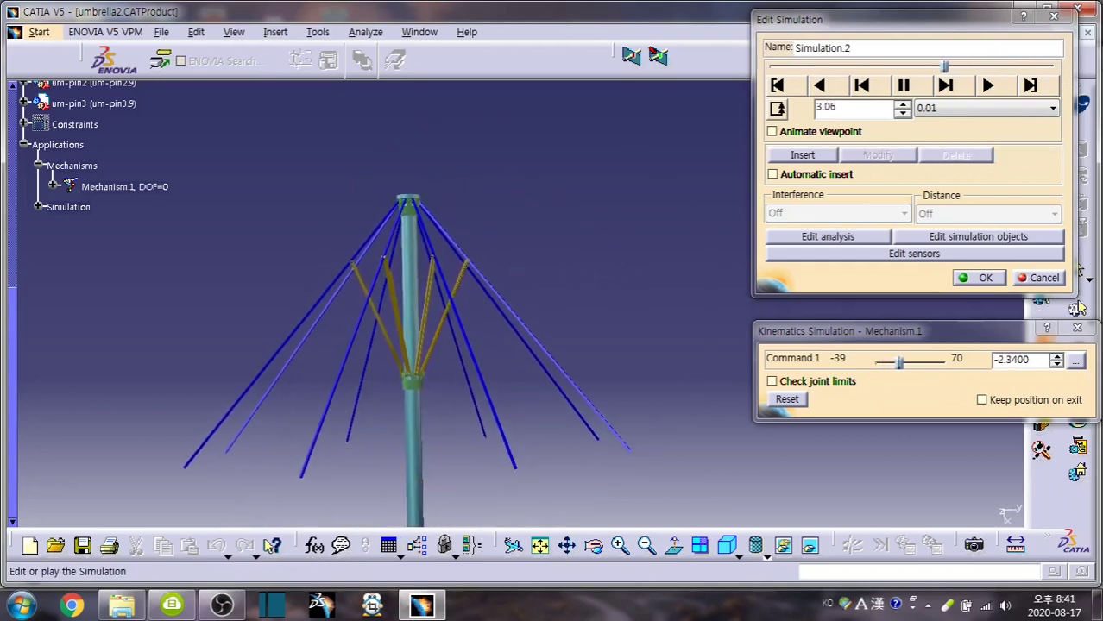